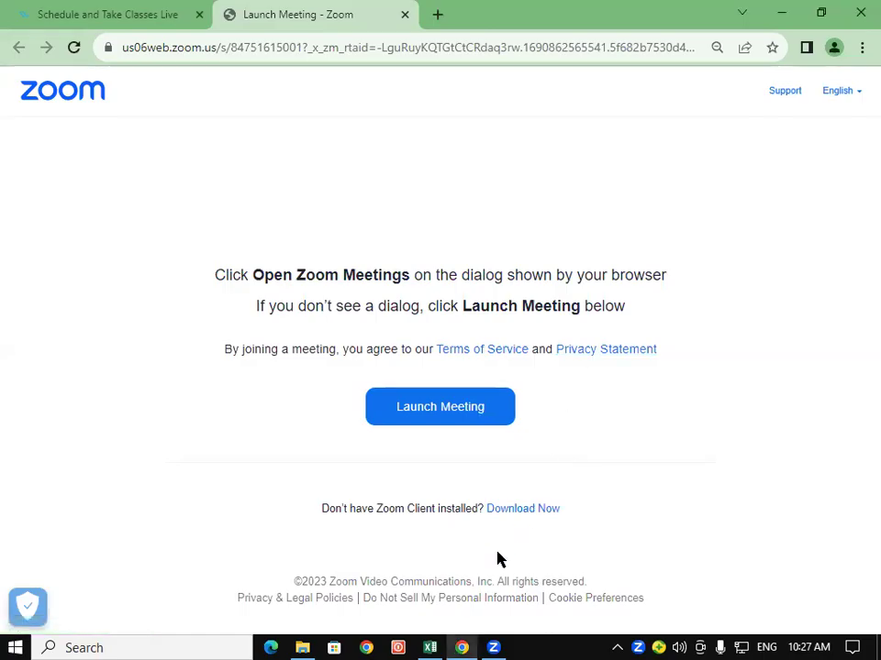
# Switch from the Zoom launch page to the Excel workbook's LOGICAL FUNCTION sheet.
pyautogui.click(431, 646)
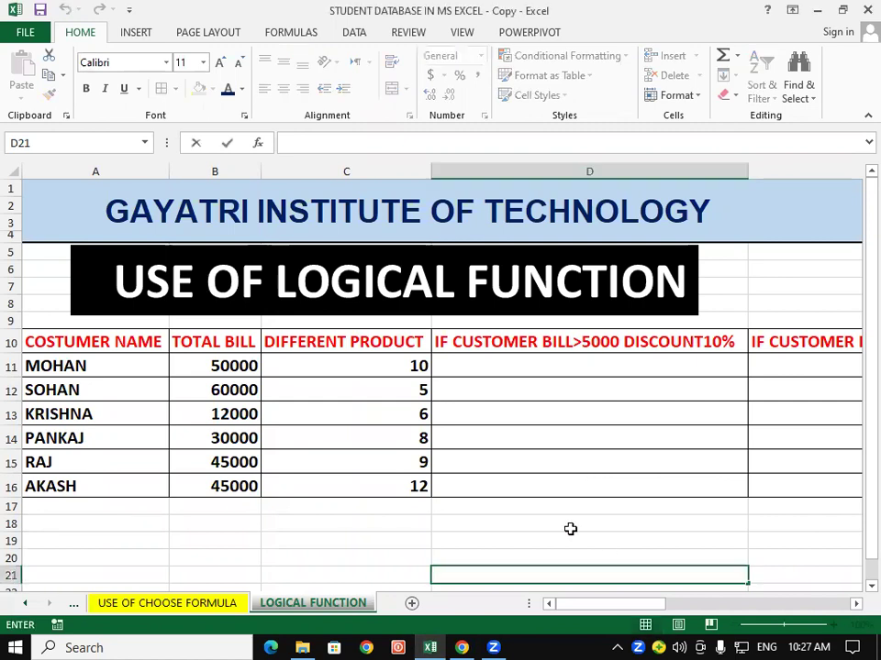
pyautogui.click(597, 501)
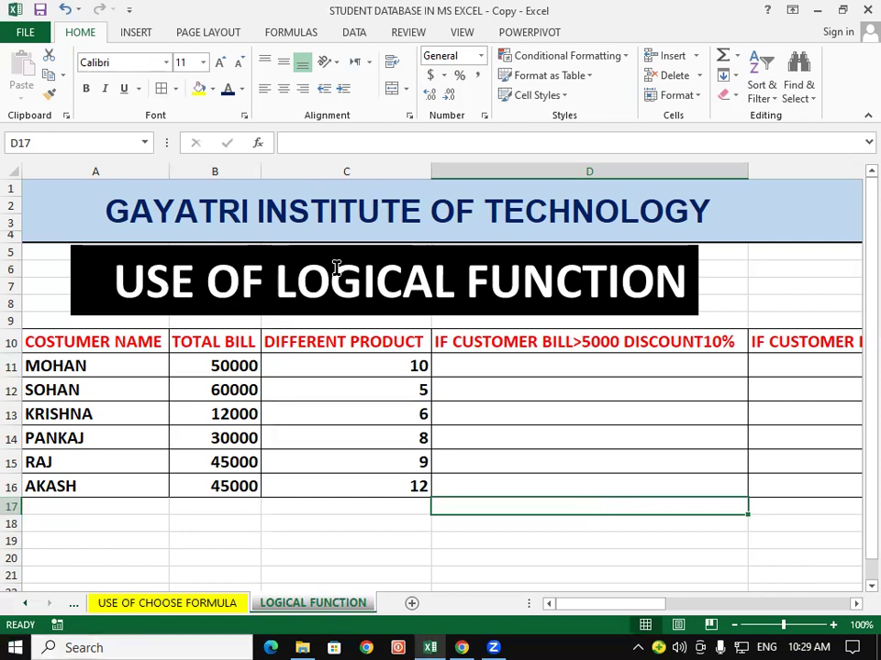
pyautogui.click(61, 359)
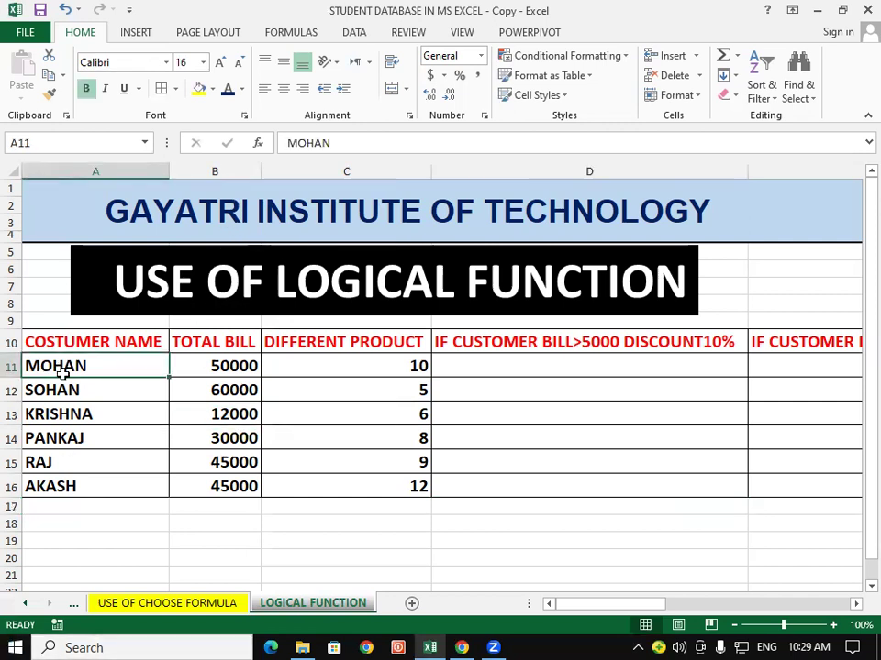
pyautogui.click(65, 389)
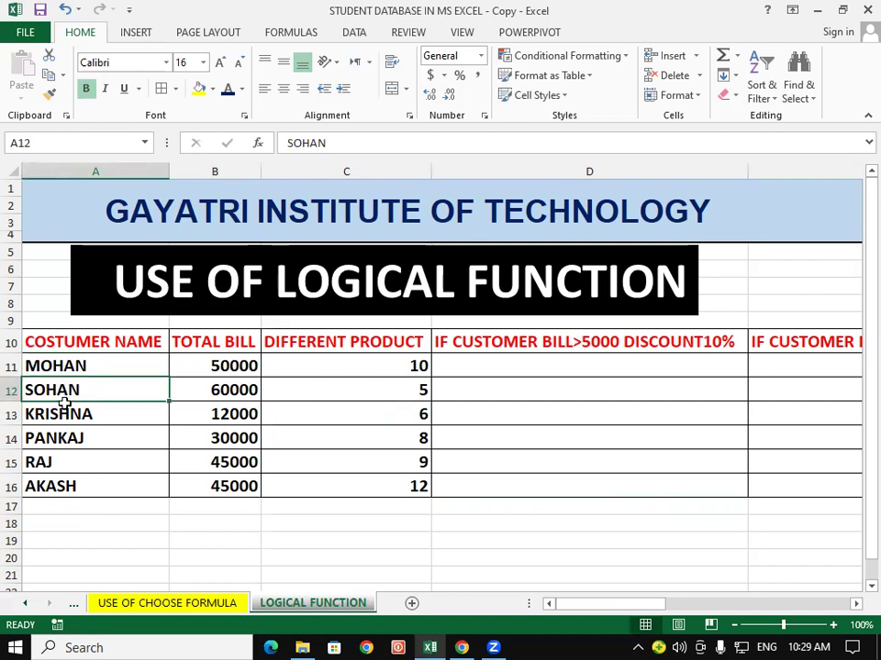
pyautogui.click(65, 417)
pyautogui.click(71, 440)
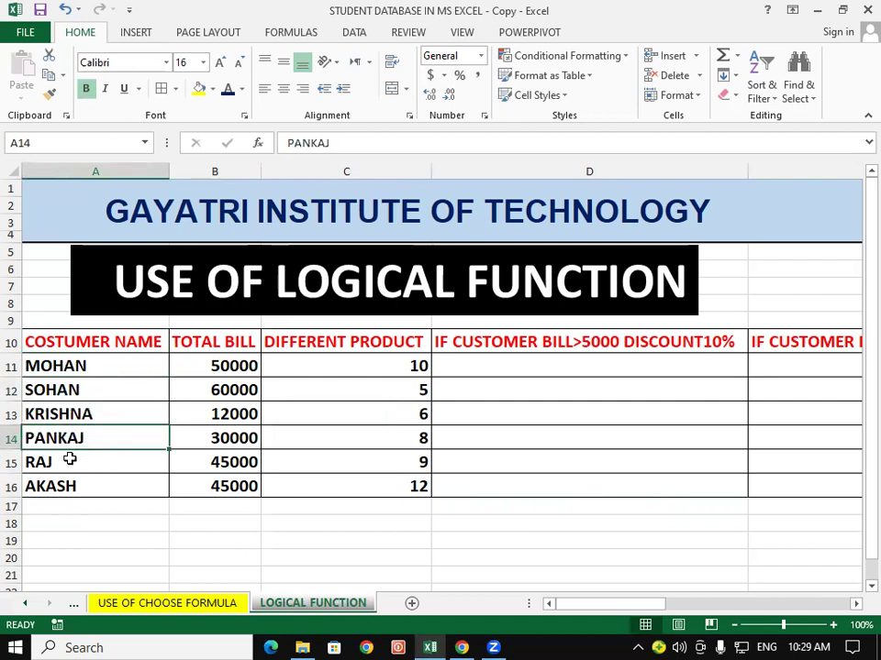
pyautogui.click(69, 465)
pyautogui.click(73, 487)
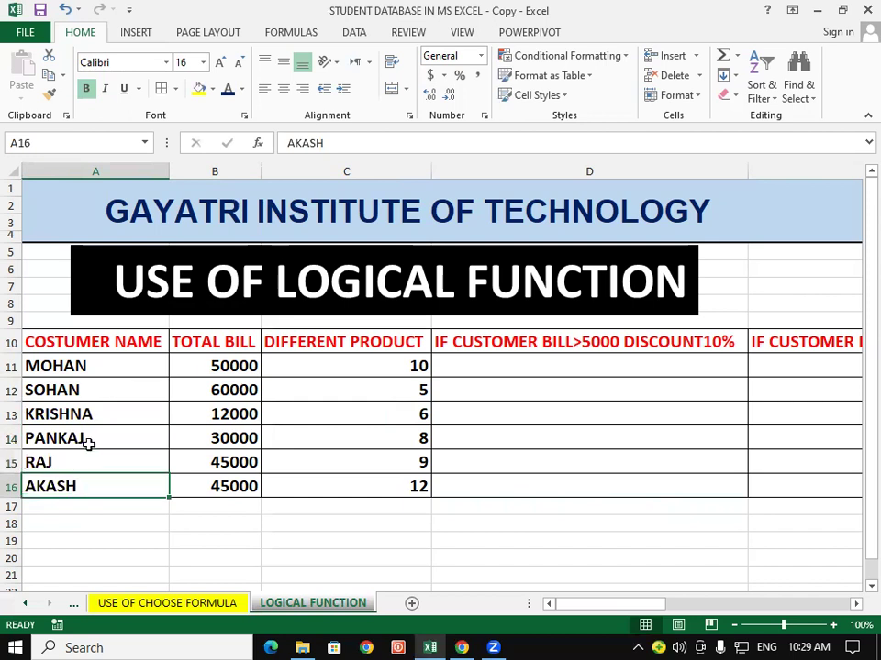
pyautogui.moveTo(120, 366); pyautogui.dragTo(122, 493)
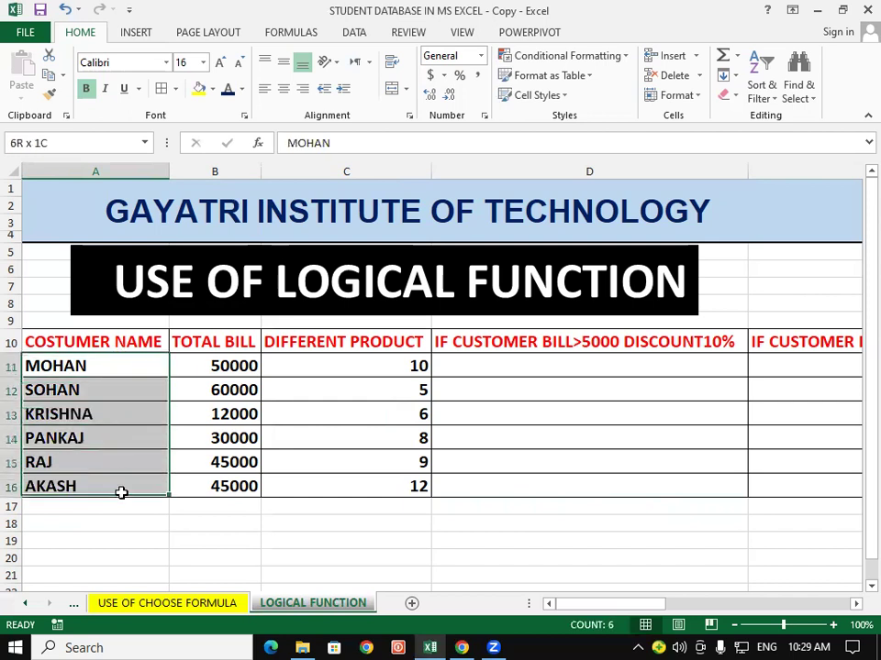
pyautogui.click(448, 556)
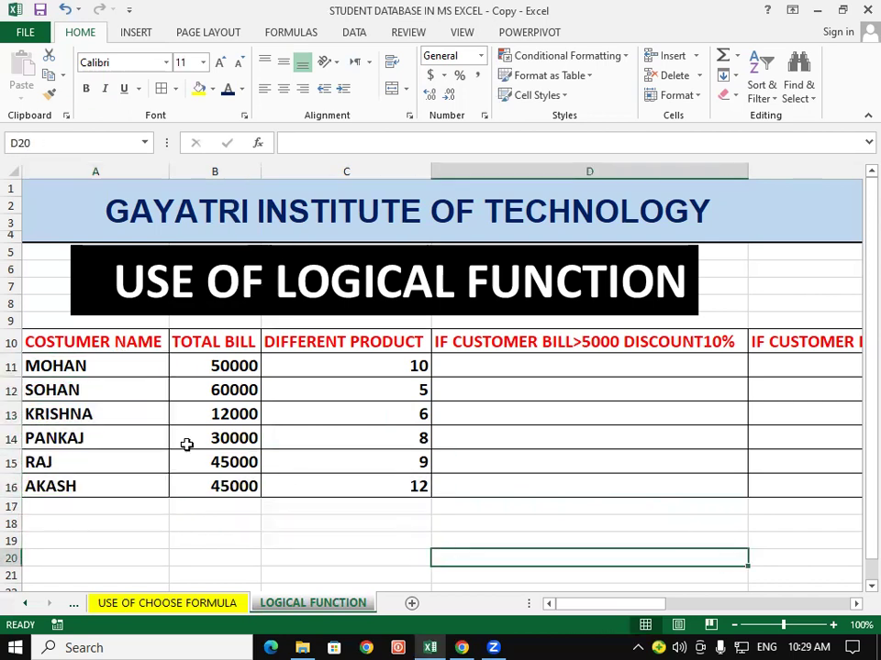
pyautogui.click(108, 368)
pyautogui.click(212, 366)
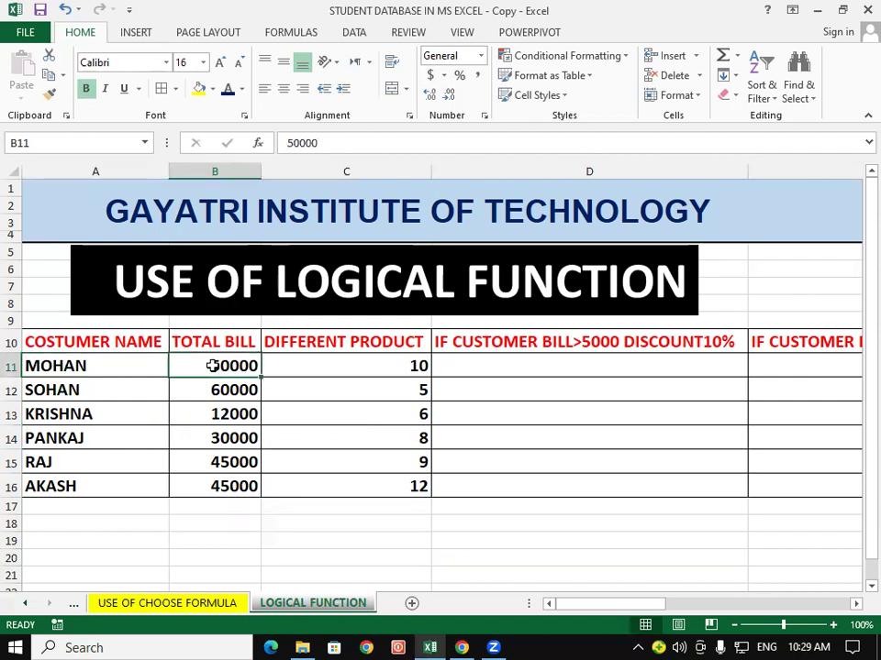
pyautogui.click(325, 363)
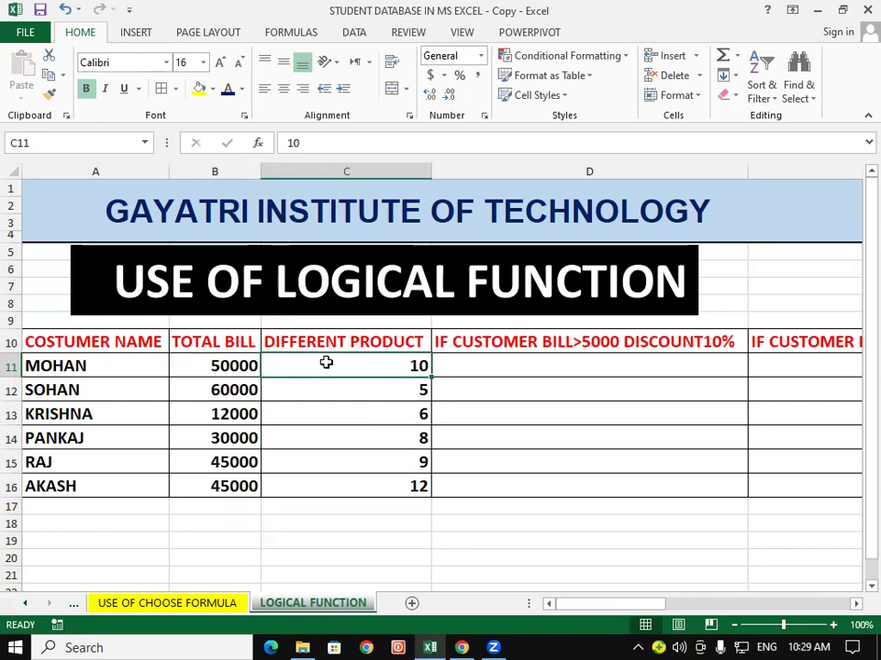
pyautogui.click(119, 392)
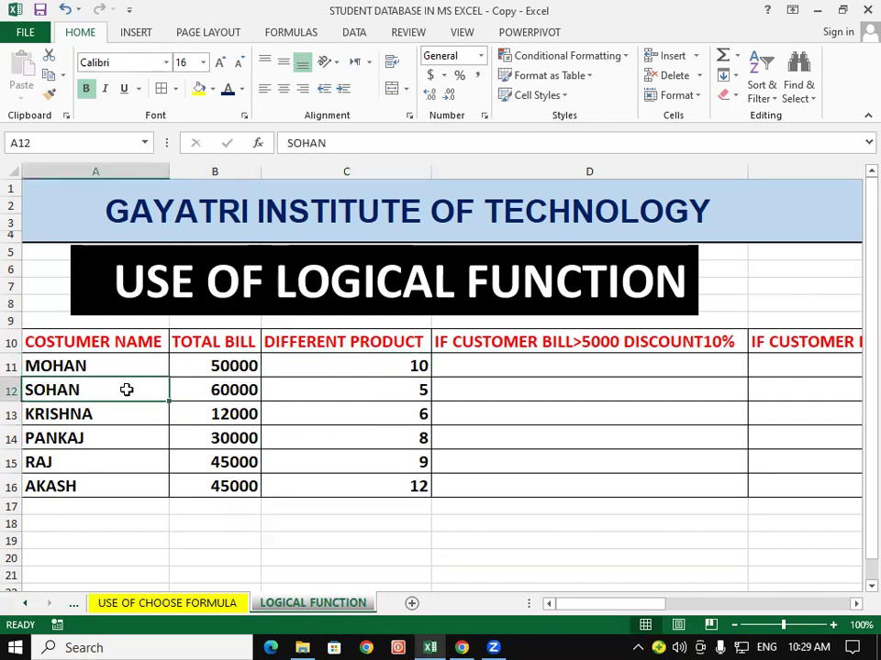
pyautogui.click(194, 391)
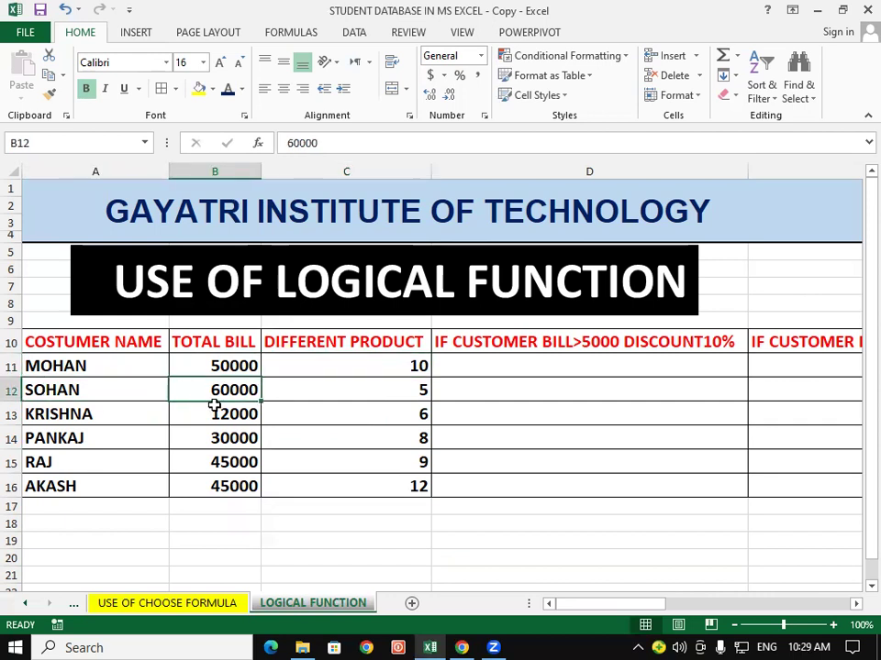
pyautogui.click(359, 381)
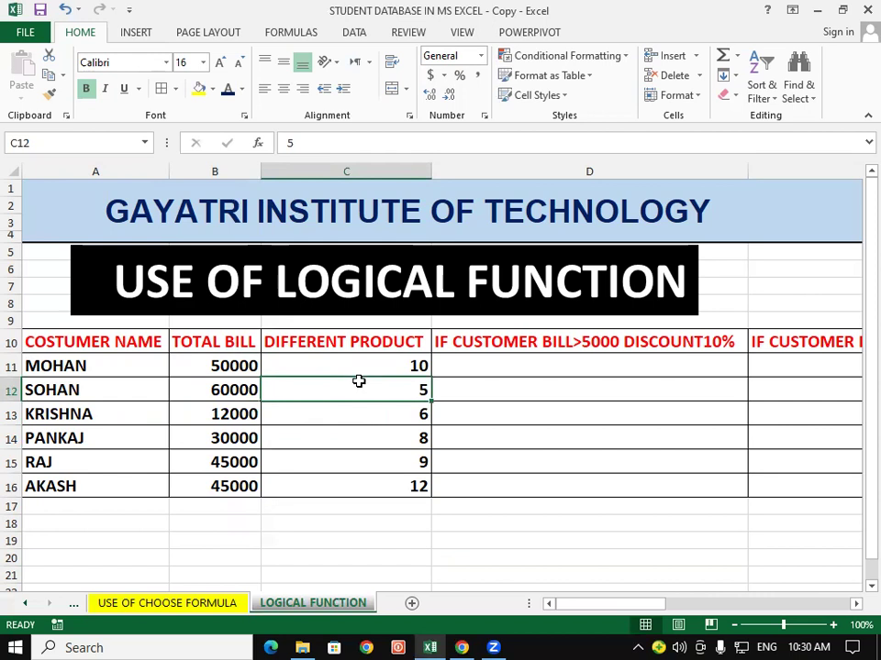
pyautogui.click(56, 414)
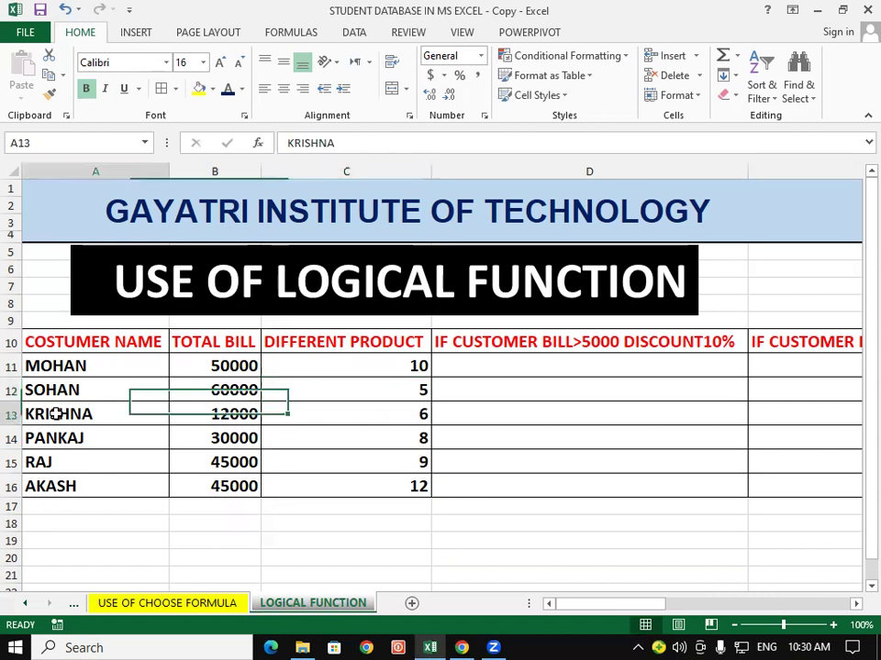
pyautogui.click(232, 415)
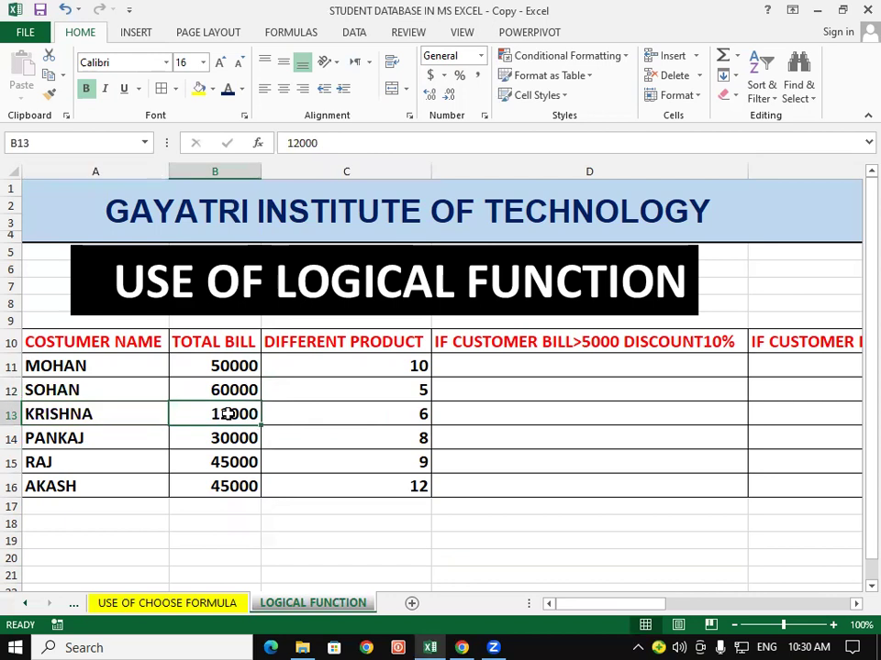
pyautogui.click(396, 414)
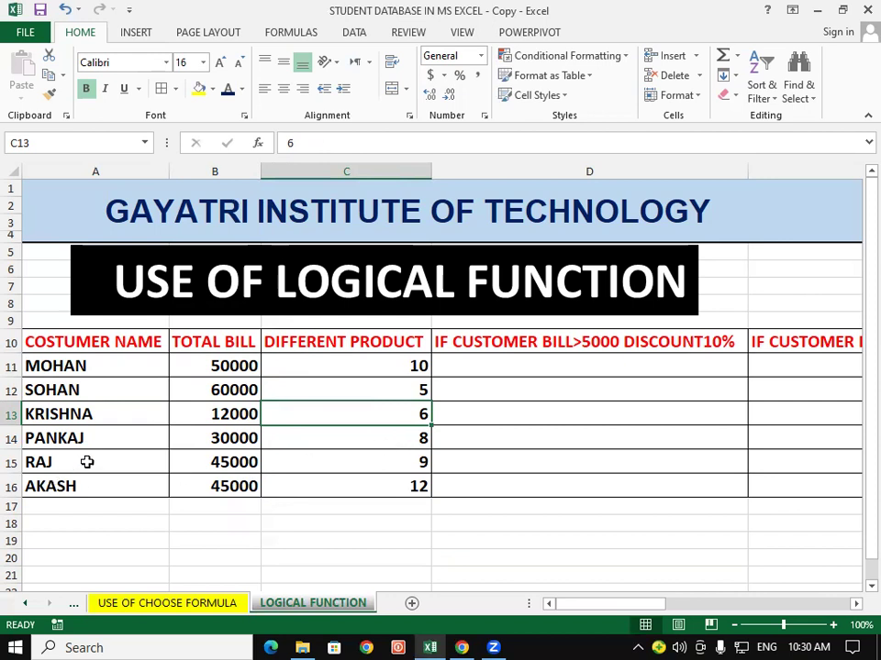
pyautogui.click(233, 458)
pyautogui.click(407, 463)
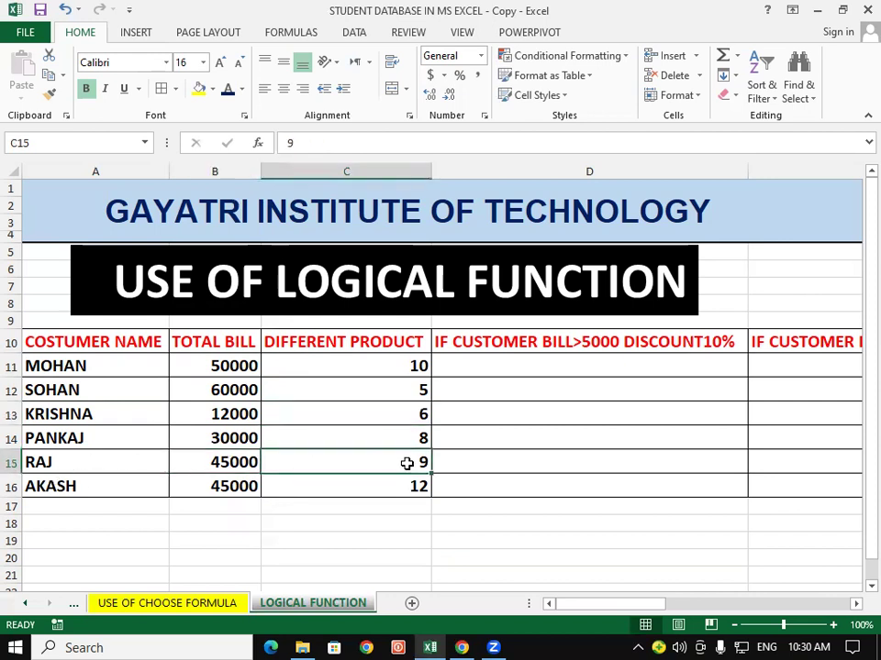
pyautogui.click(110, 481)
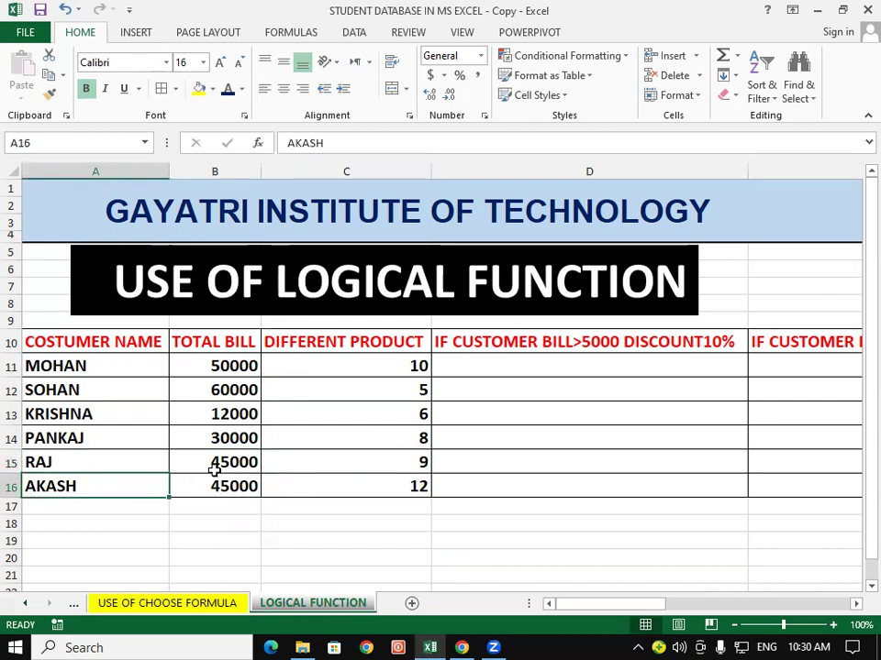
pyautogui.click(239, 481)
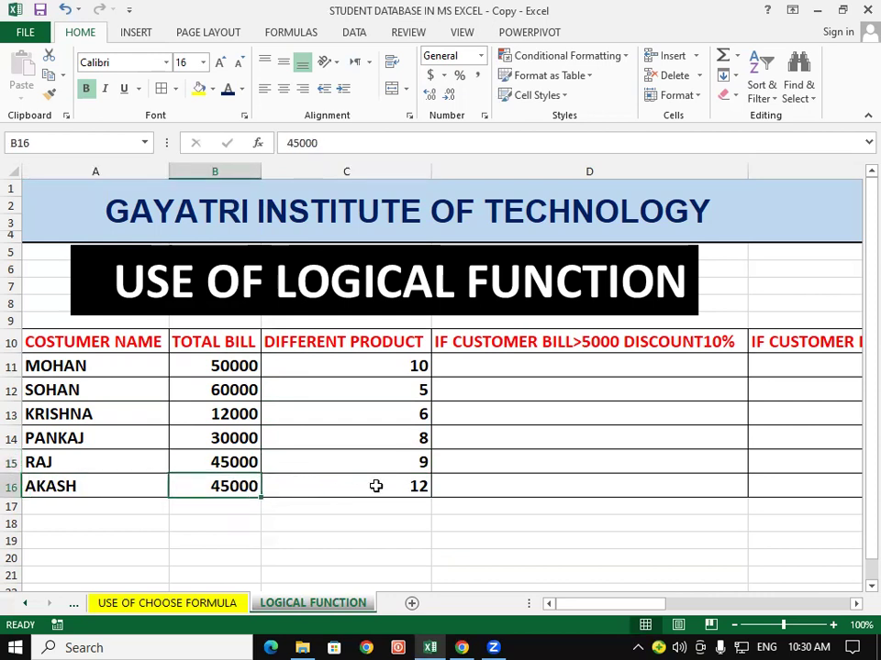
pyautogui.click(376, 486)
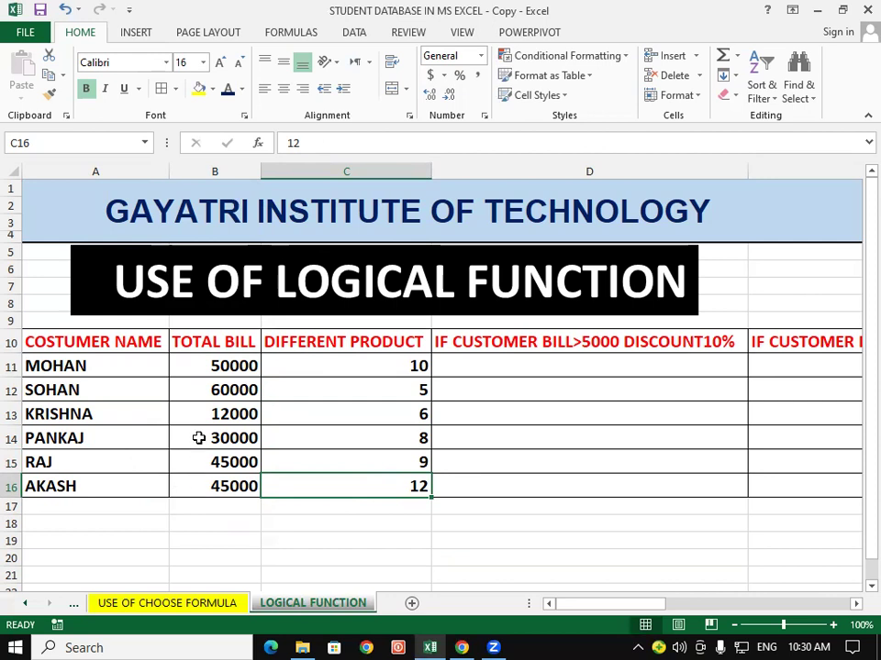
pyautogui.click(218, 361)
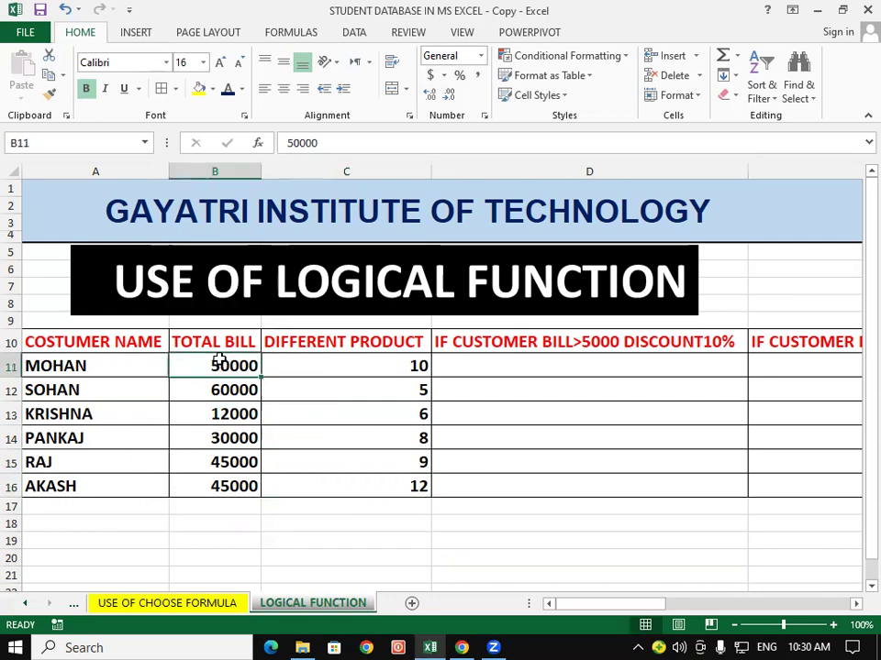
pyautogui.click(418, 367)
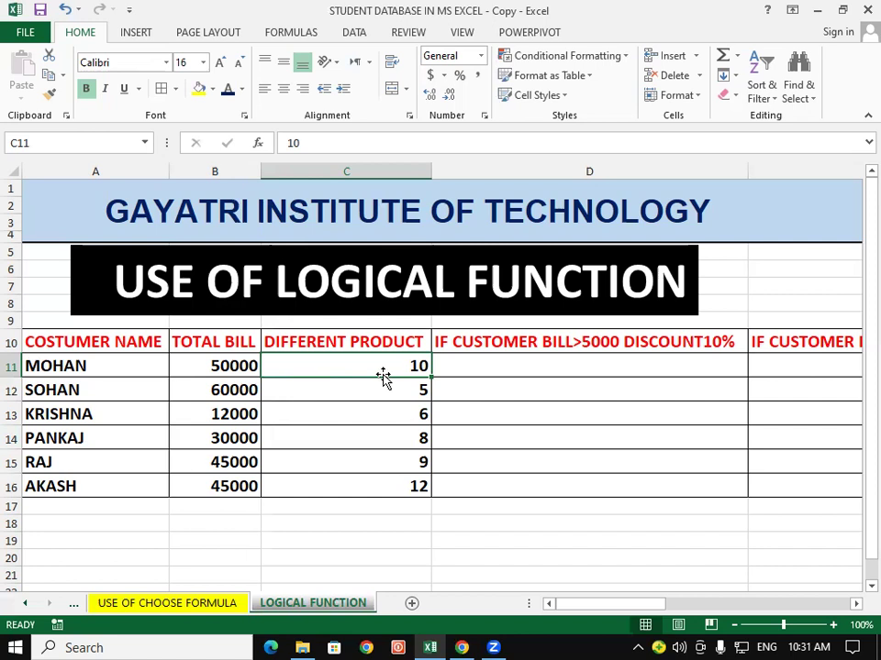
# Review the first customer, MOHAN: a 50000 total bill and 10 products.
pyautogui.click(77, 367)
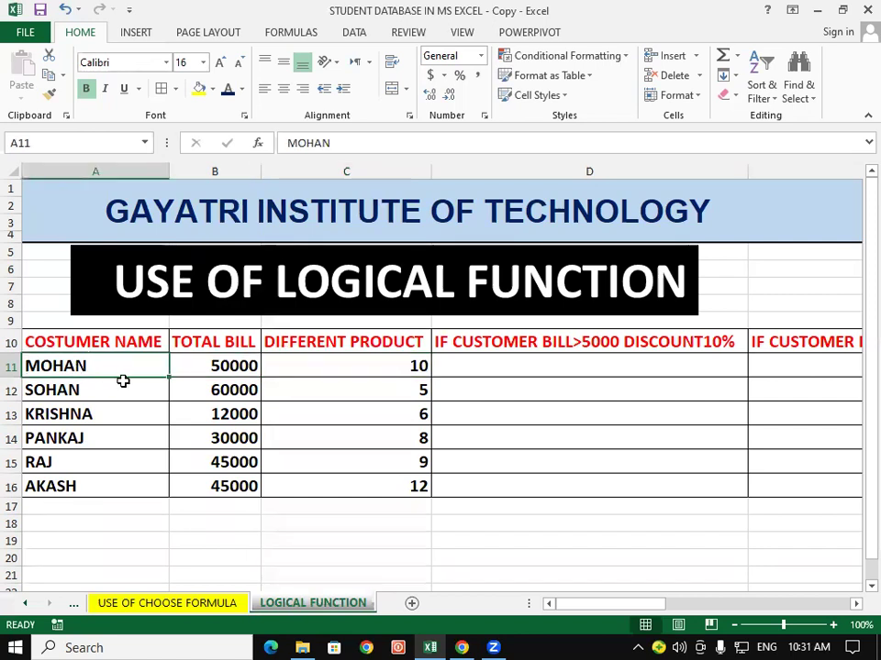
pyautogui.click(225, 364)
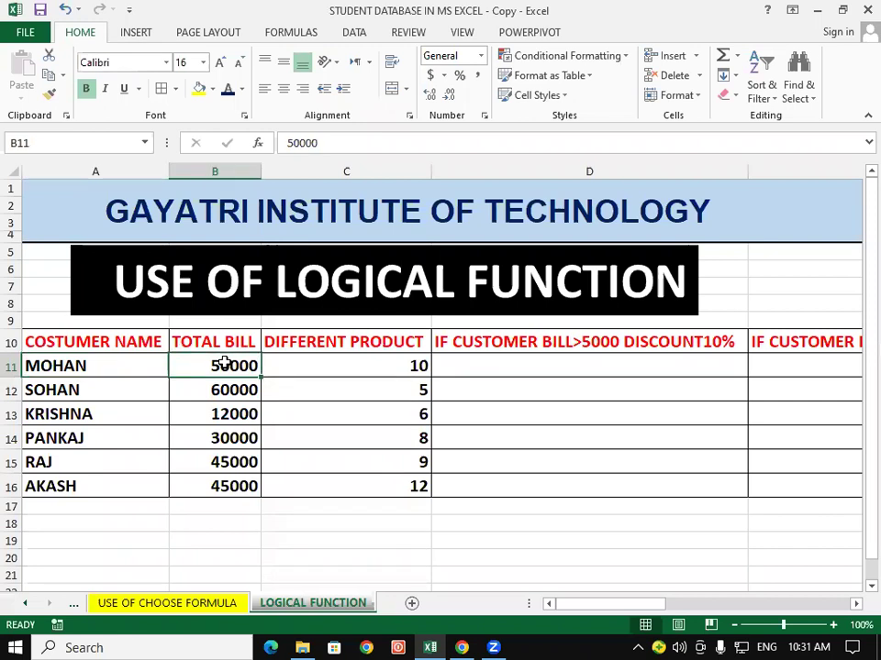
pyautogui.click(315, 364)
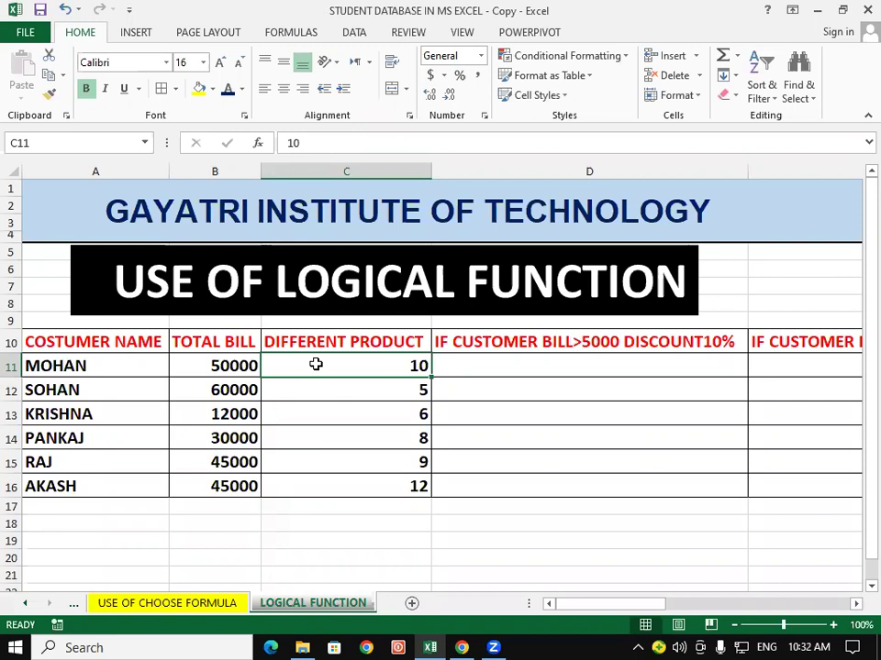
# Select MOHAN's cell D11 under the 10% discount heading.
pyautogui.click(509, 366)
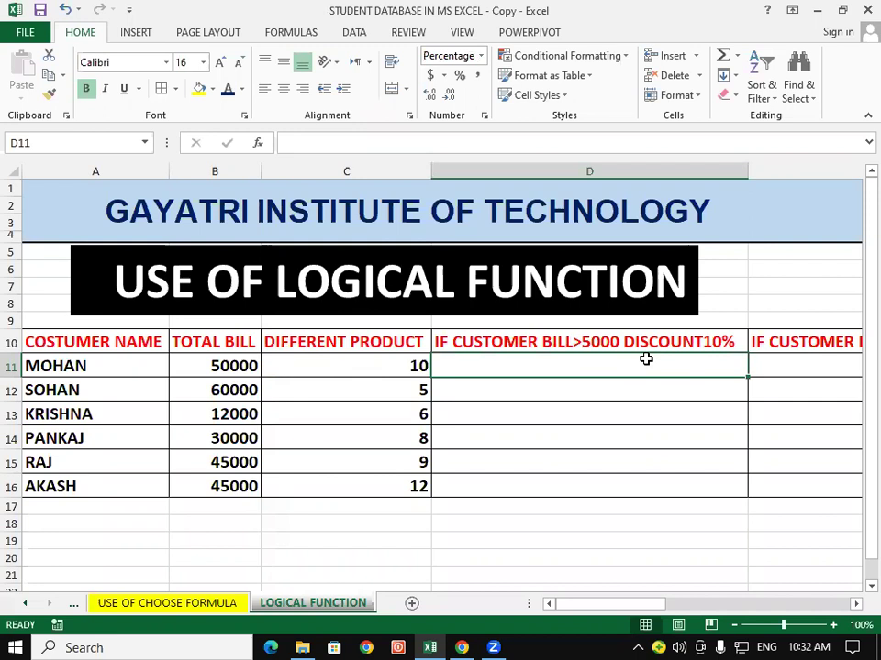
pyautogui.click(607, 431)
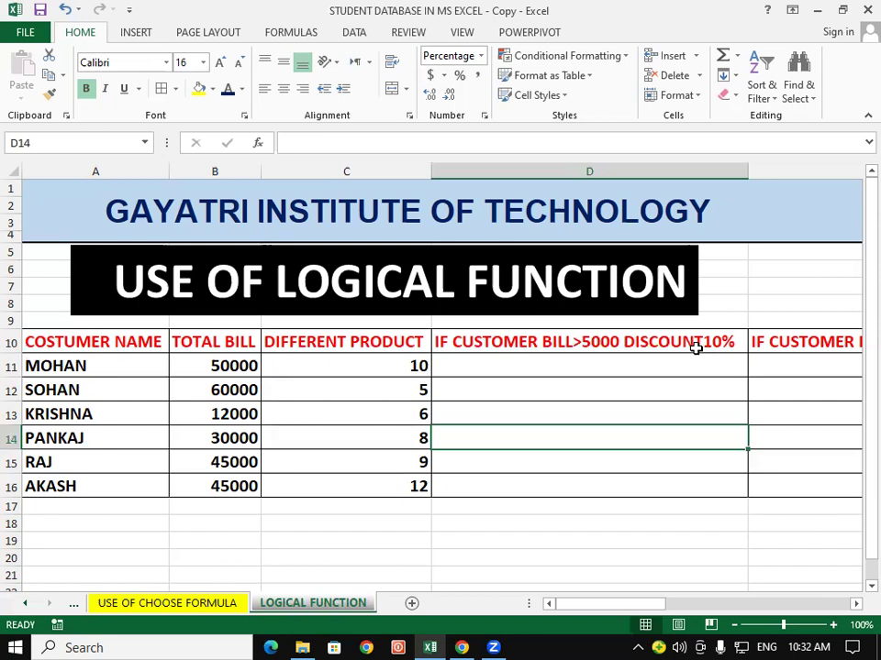
pyautogui.click(612, 368)
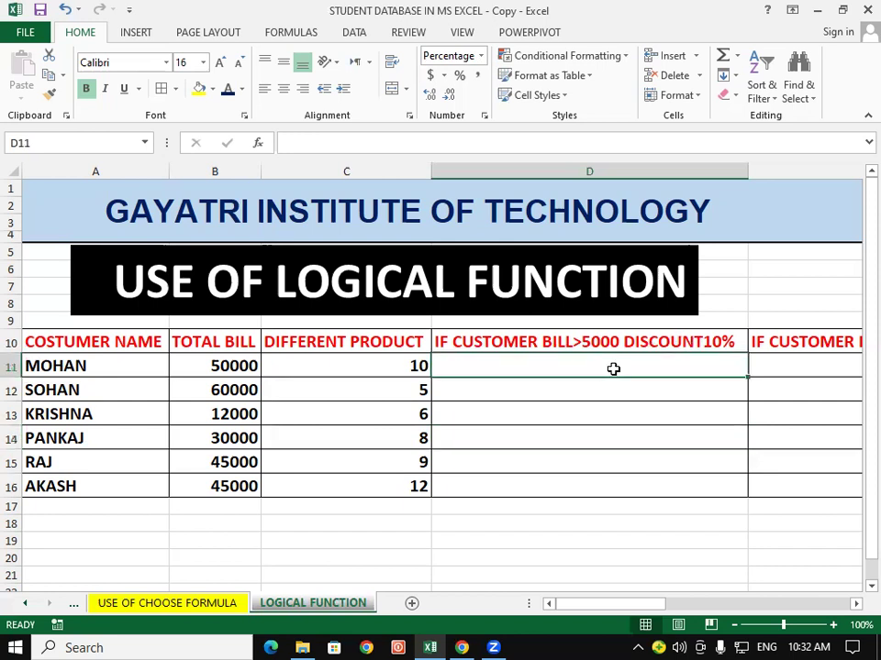
pyautogui.click(560, 342)
# Enter =IF(B11>5000,"10%","0%") in D11 so the first customer shows 10%.
pyautogui.click(553, 364)
pyautogui.write('=')
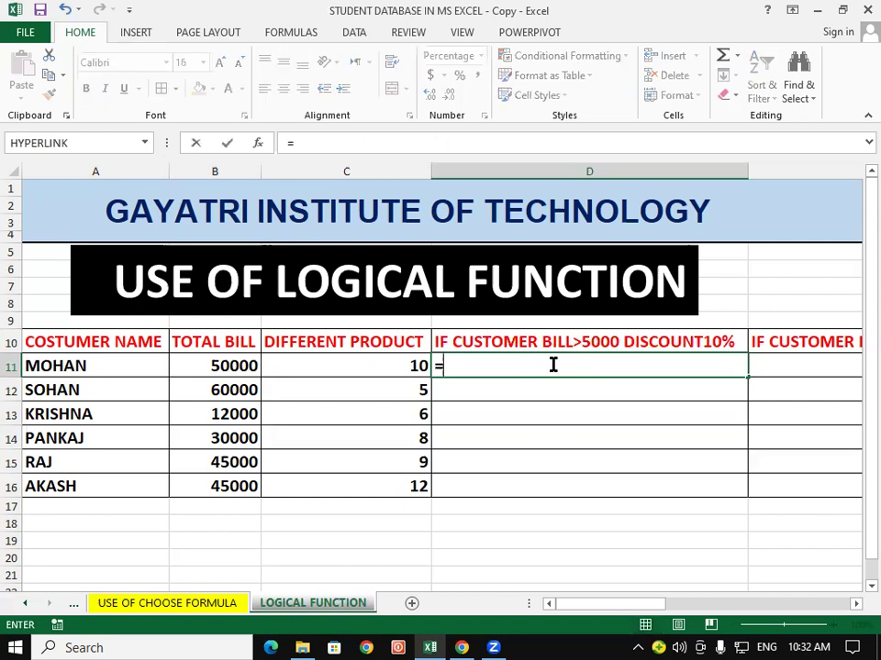
pyautogui.write('IF')
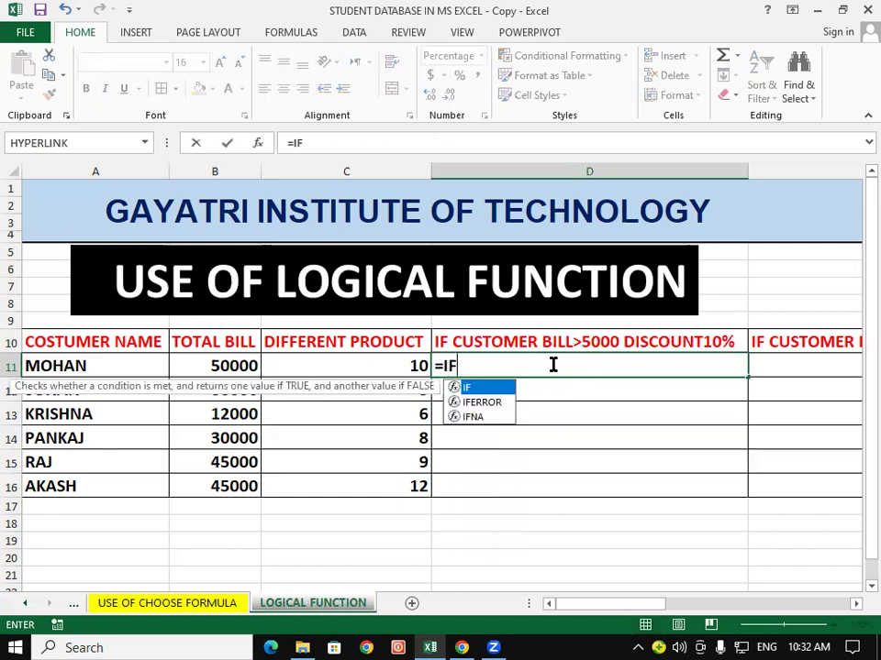
pyautogui.write('(')
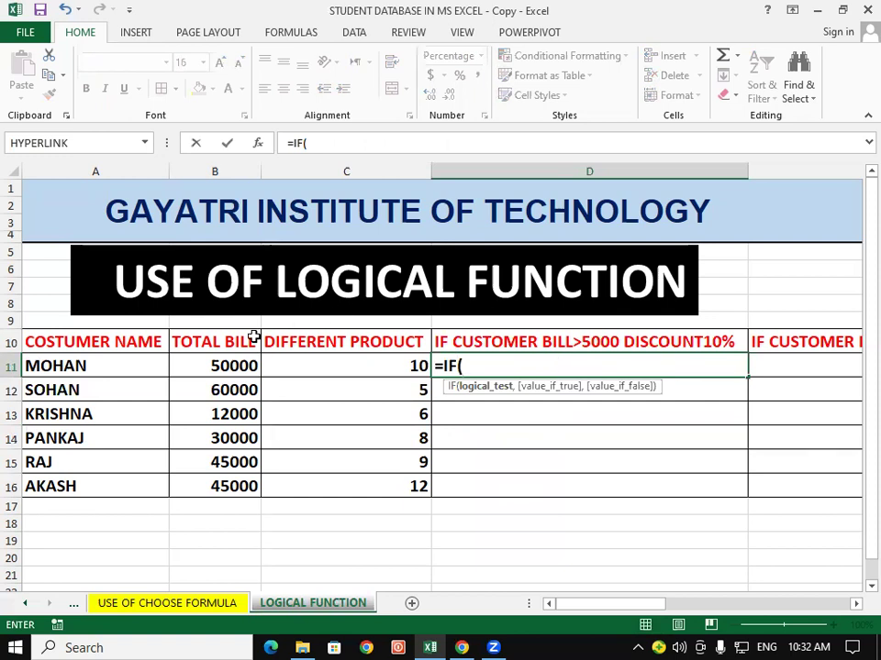
pyautogui.click(204, 365)
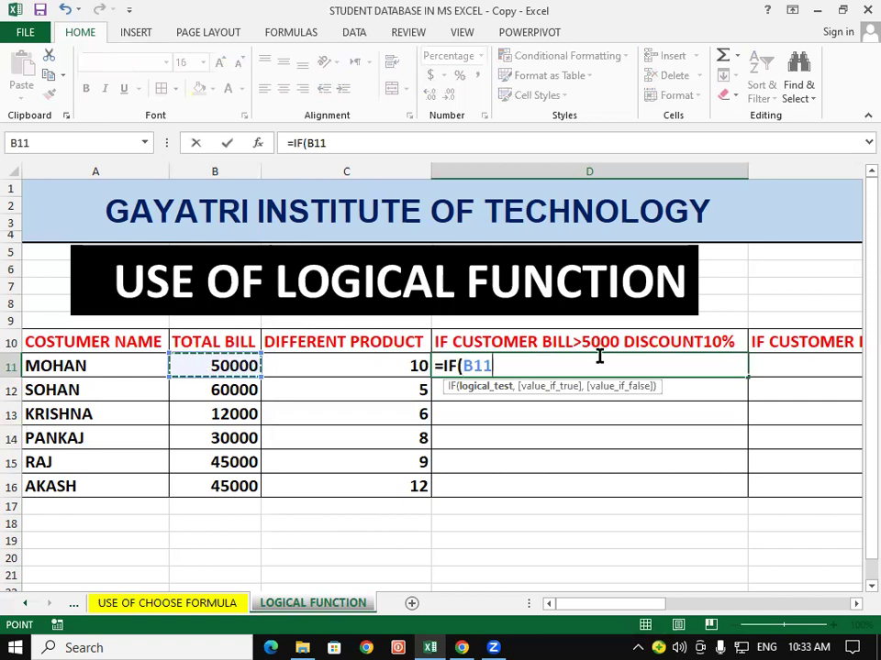
pyautogui.write('>5000')
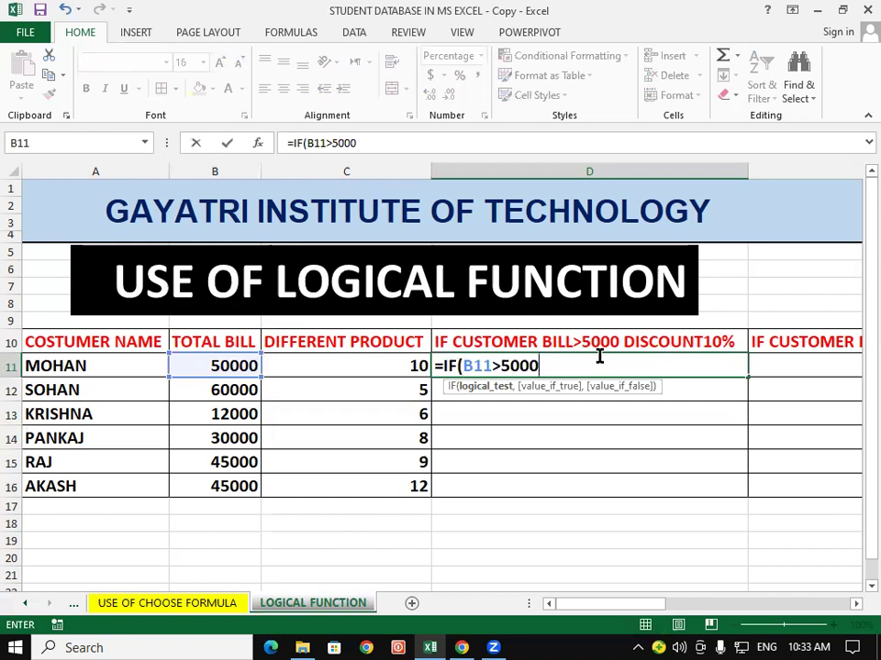
pyautogui.write(',"')
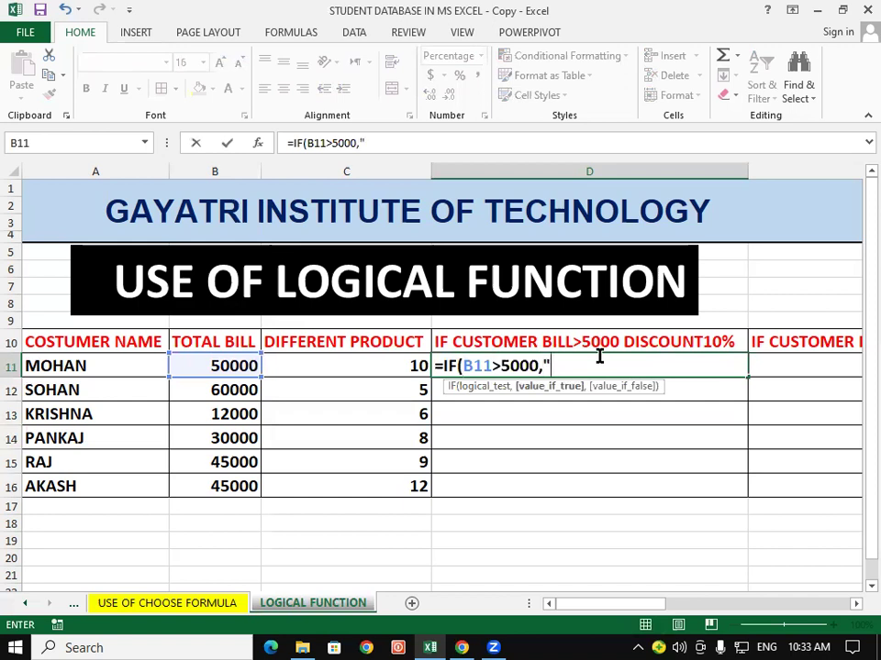
pyautogui.write('10')
pyautogui.write('%"')
pyautogui.write(',')
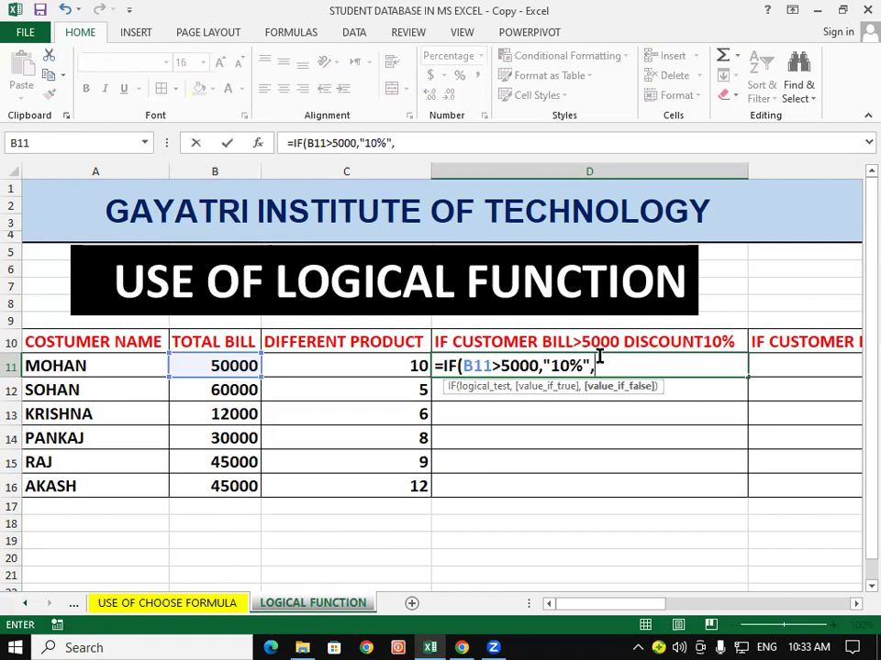
pyautogui.write('"0')
pyautogui.write('%"')
pyautogui.write(')')
pyautogui.press('Return')
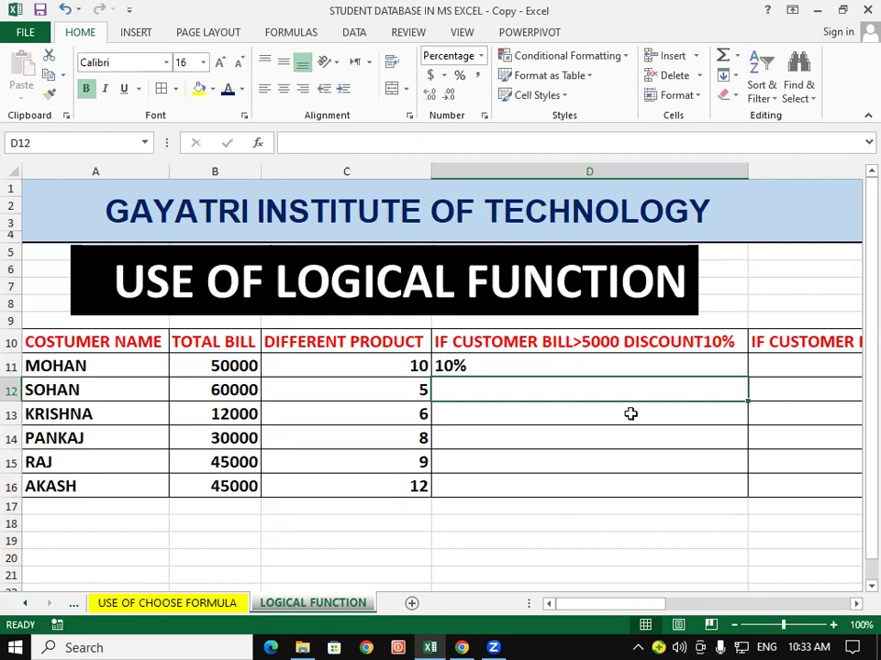
# Fill the D11 discount formula down through D16.
pyautogui.click(585, 363)
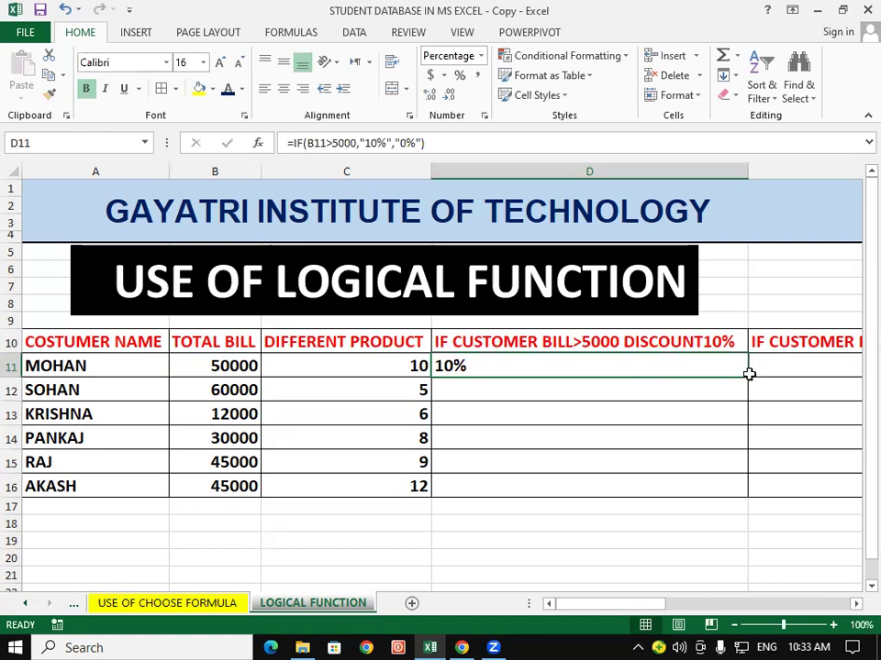
pyautogui.doubleClick(747, 378)
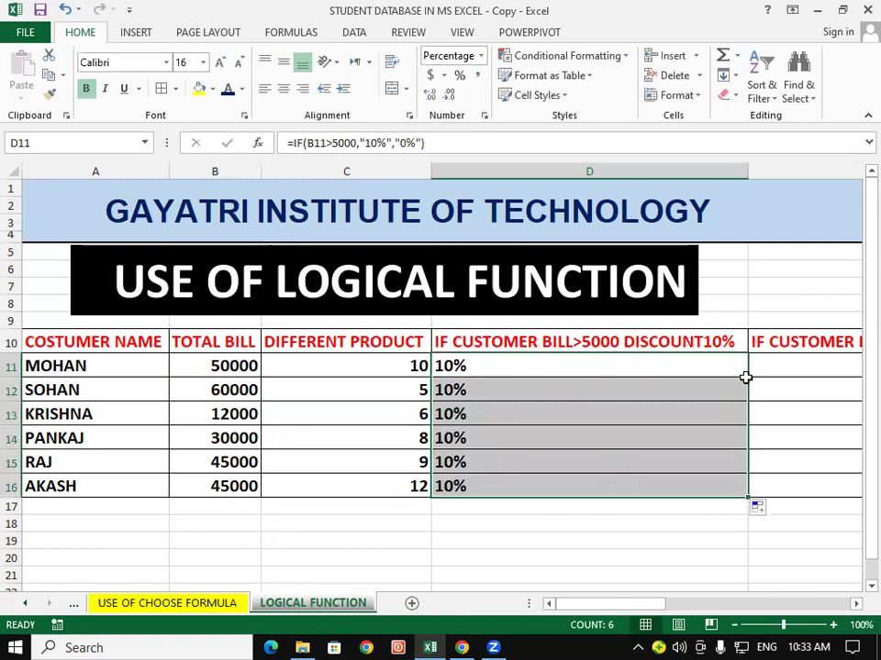
pyautogui.click(434, 557)
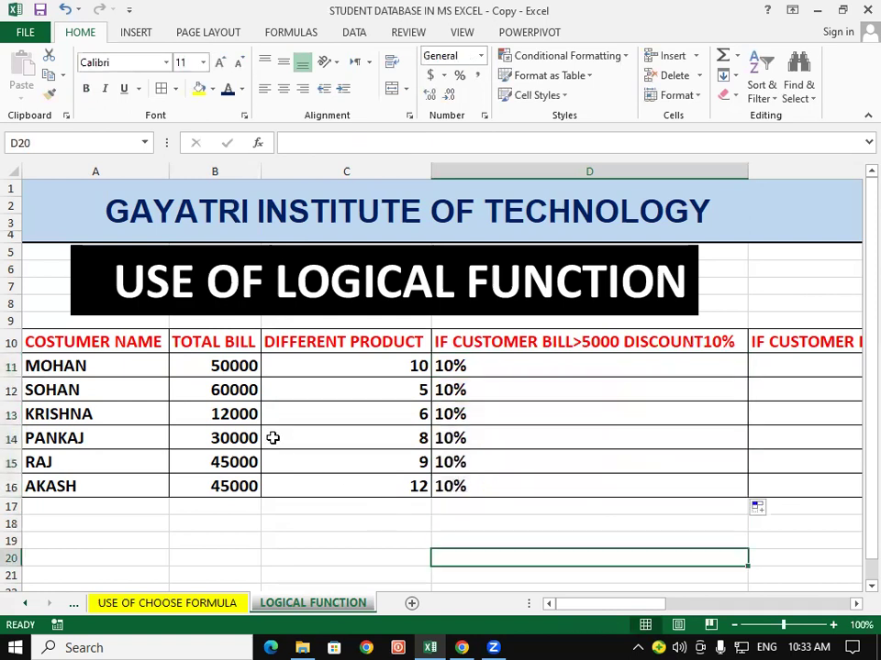
# Change the second customer's bill in B12 to 4999, dropping its discount to 0%.
pyautogui.click(239, 388)
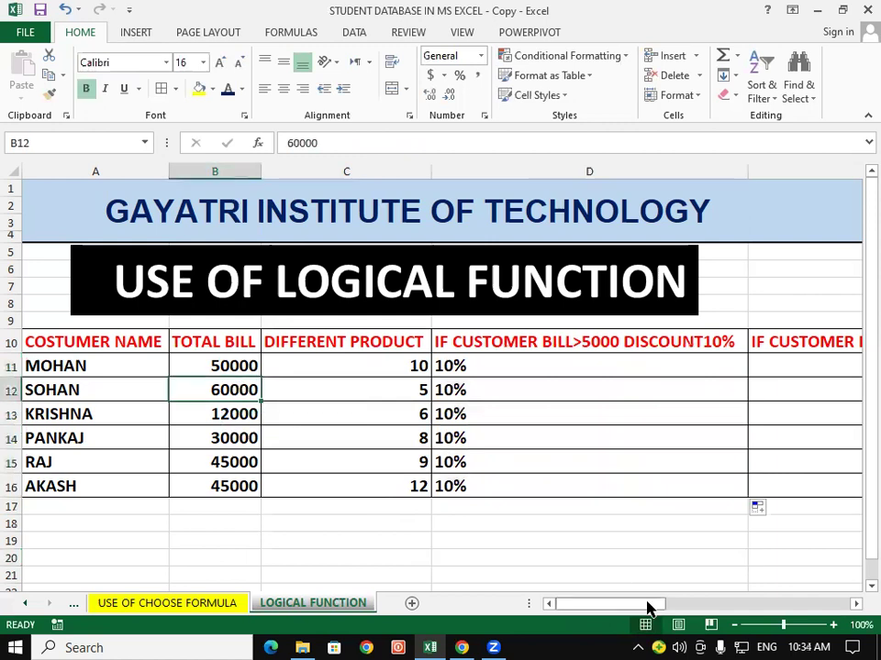
pyautogui.write('4')
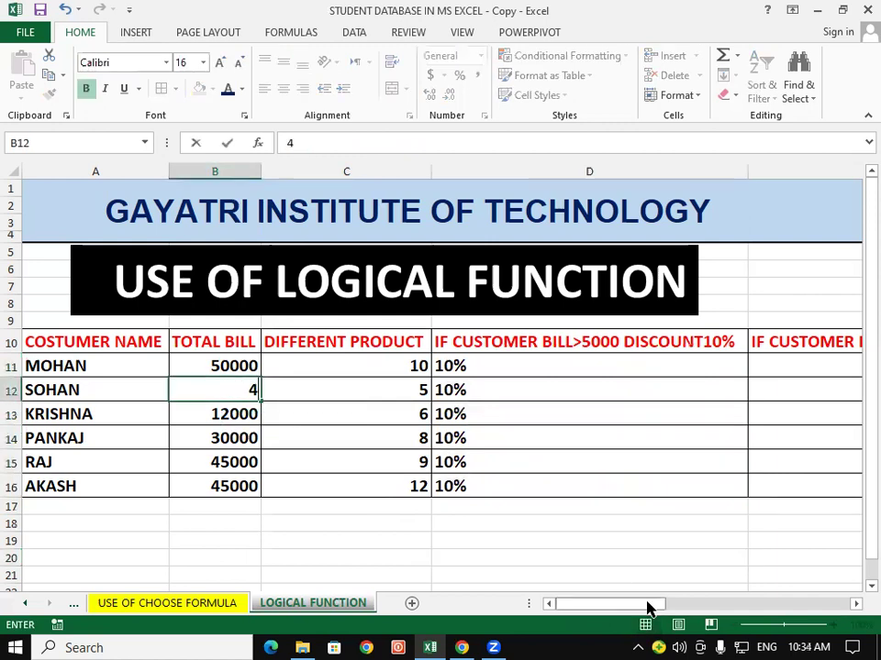
pyautogui.write('999')
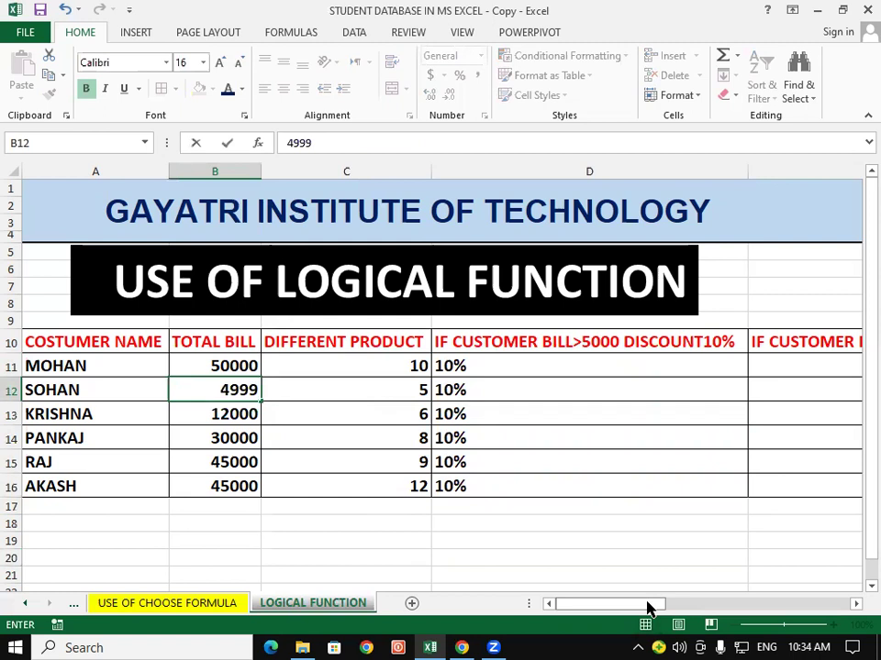
pyautogui.click(741, 467)
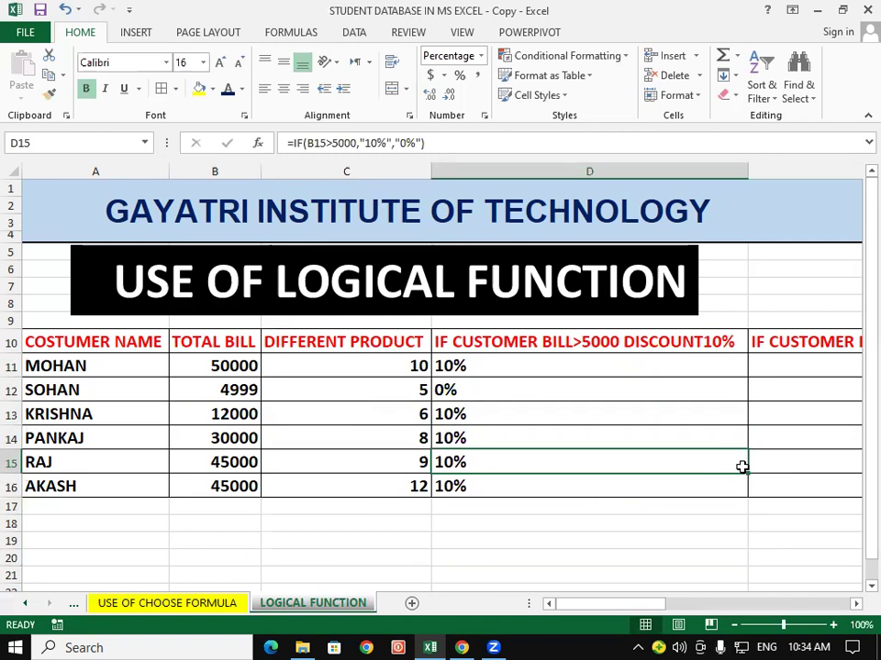
pyautogui.click(776, 372)
# Narrow columns D and C until column E's full "DISCOUNT20%" heading is visible.
pyautogui.moveTo(747, 171); pyautogui.dragTo(450, 501)
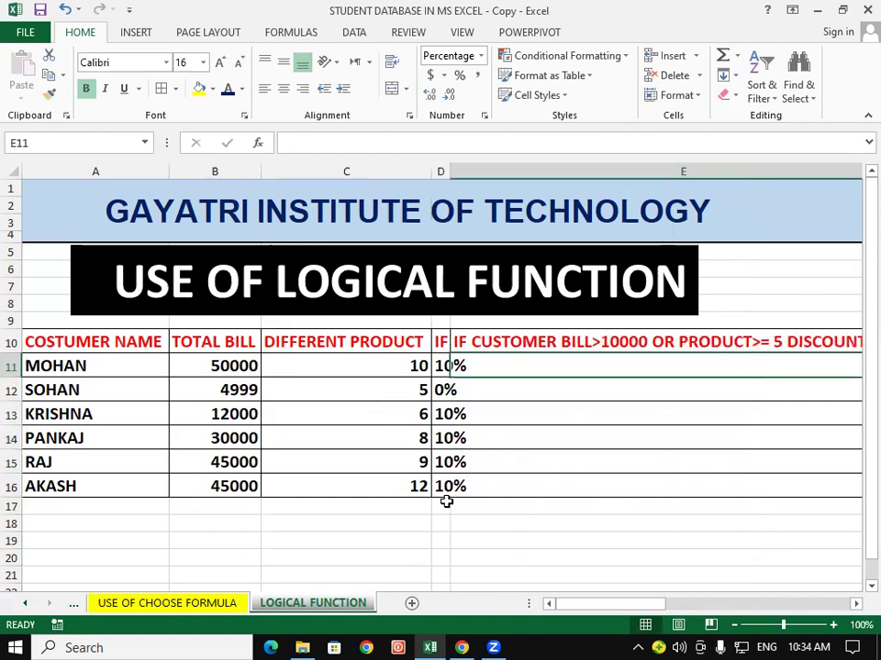
pyautogui.click(527, 572)
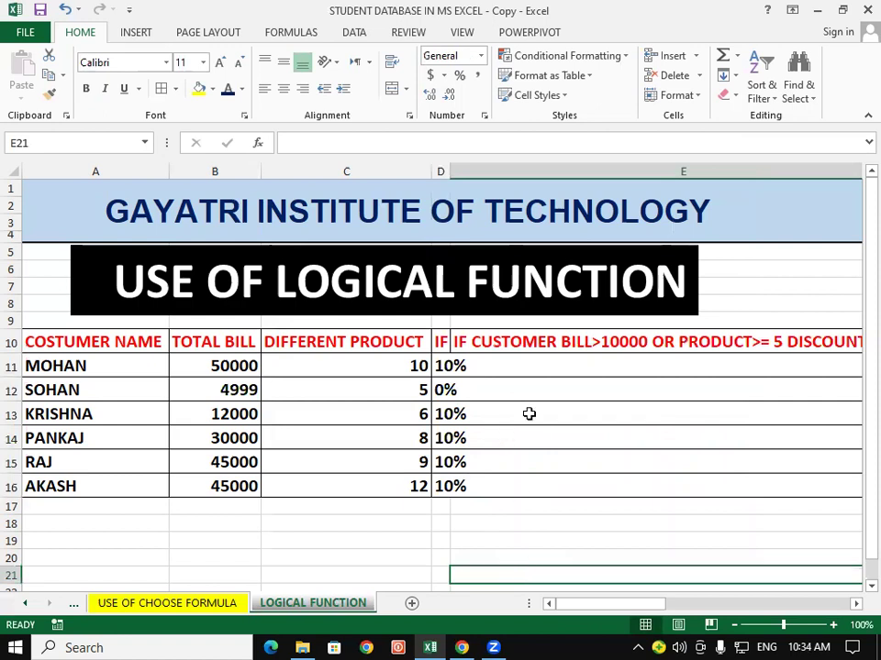
pyautogui.moveTo(449, 172); pyautogui.dragTo(471, 184)
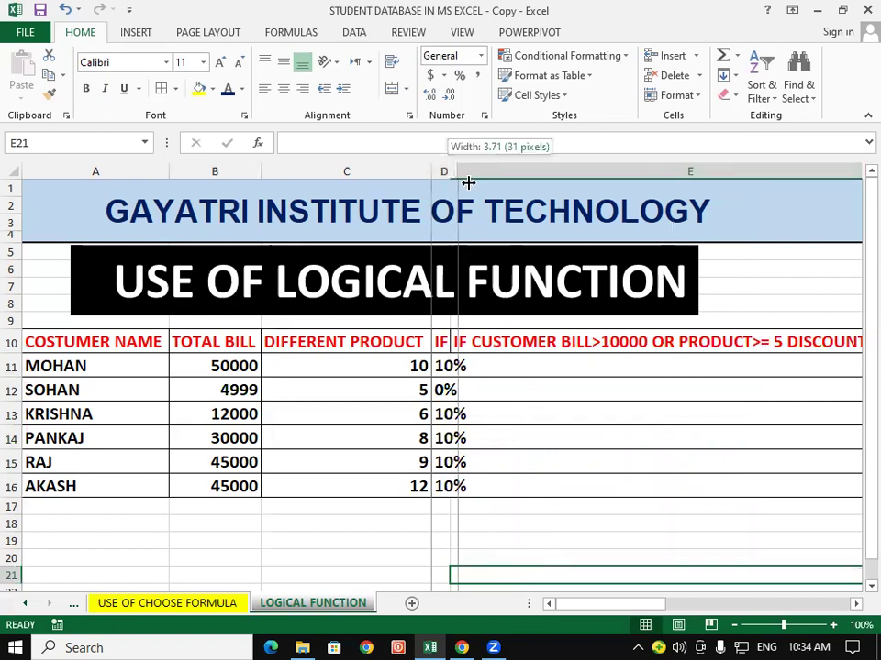
pyautogui.click(551, 483)
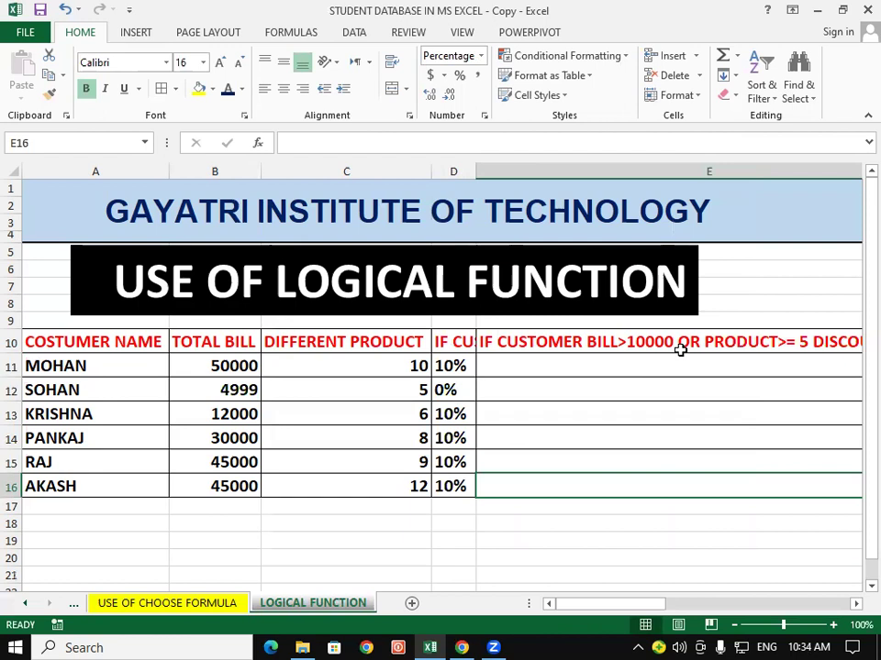
pyautogui.moveTo(431, 168); pyautogui.dragTo(373, 248)
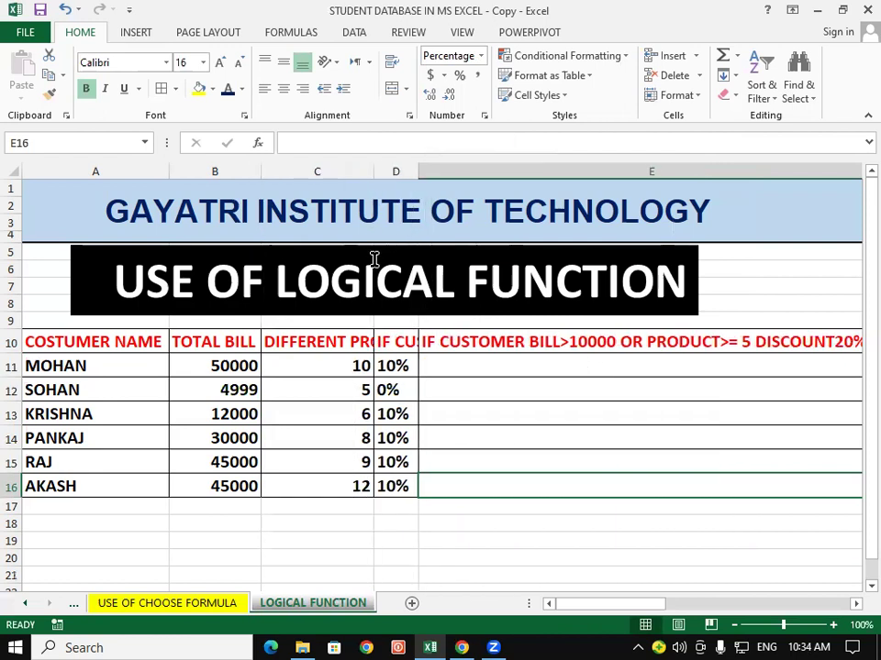
pyautogui.click(855, 603)
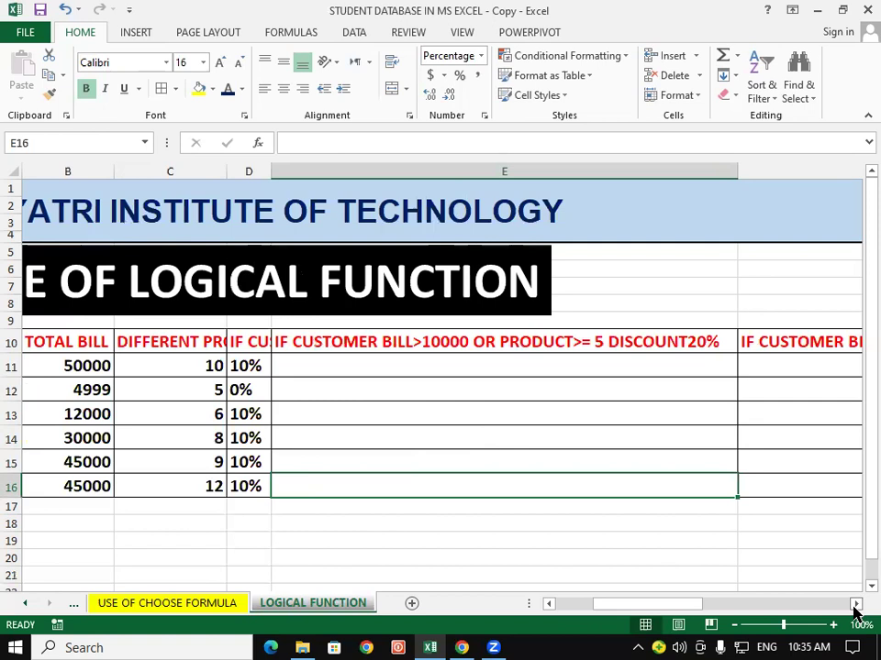
pyautogui.click(422, 364)
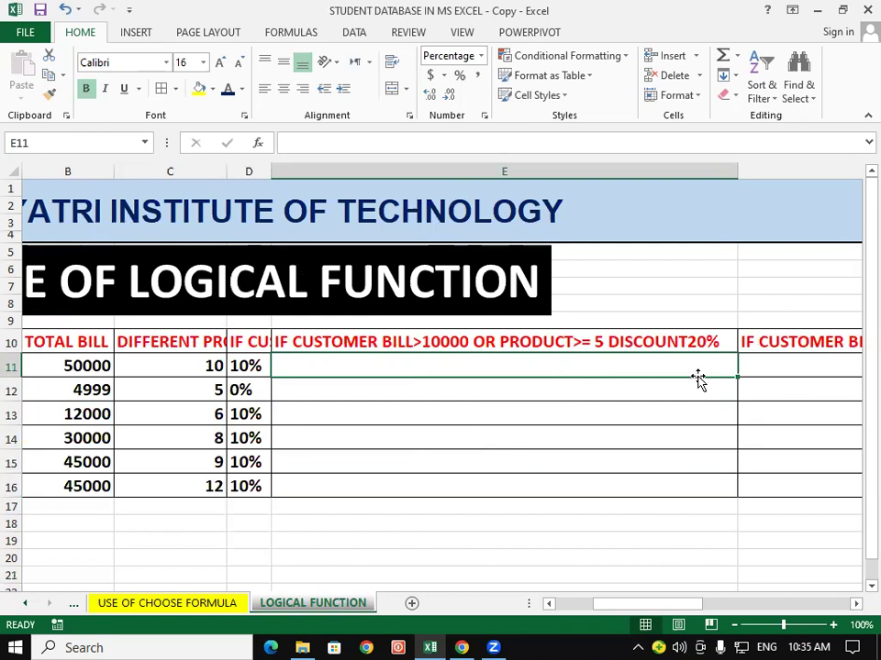
pyautogui.click(554, 605)
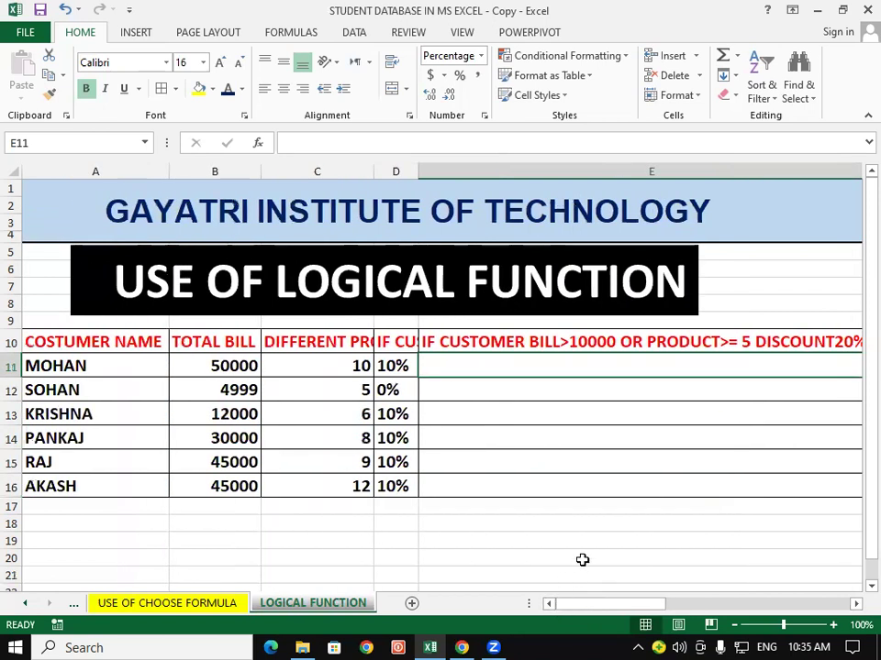
pyautogui.click(576, 413)
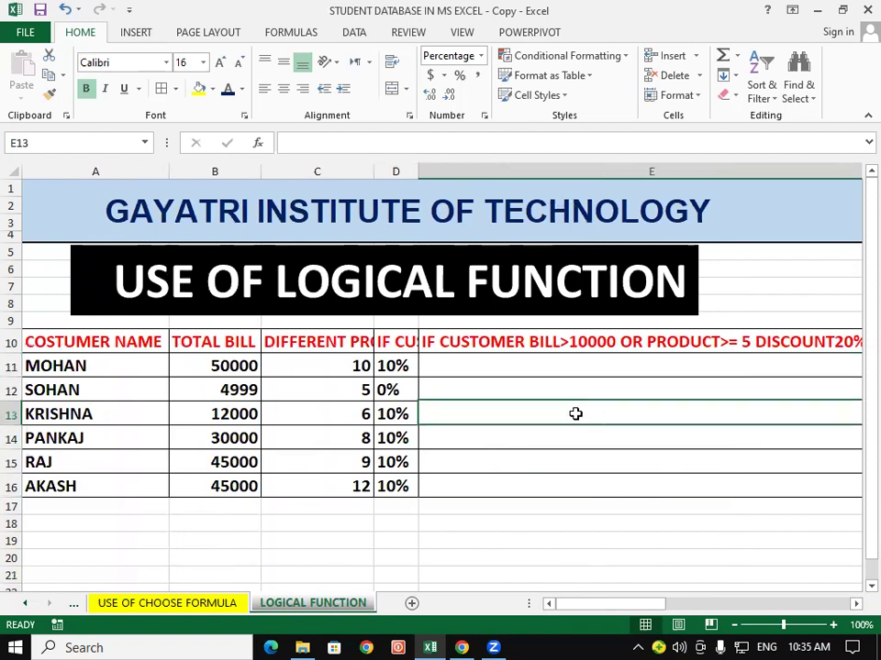
pyautogui.click(223, 366)
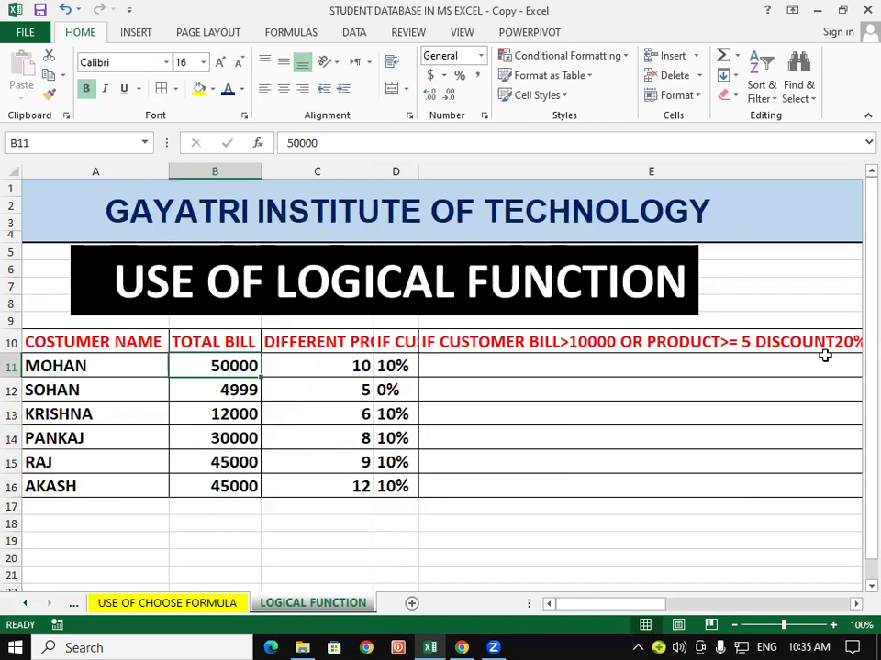
pyautogui.click(577, 367)
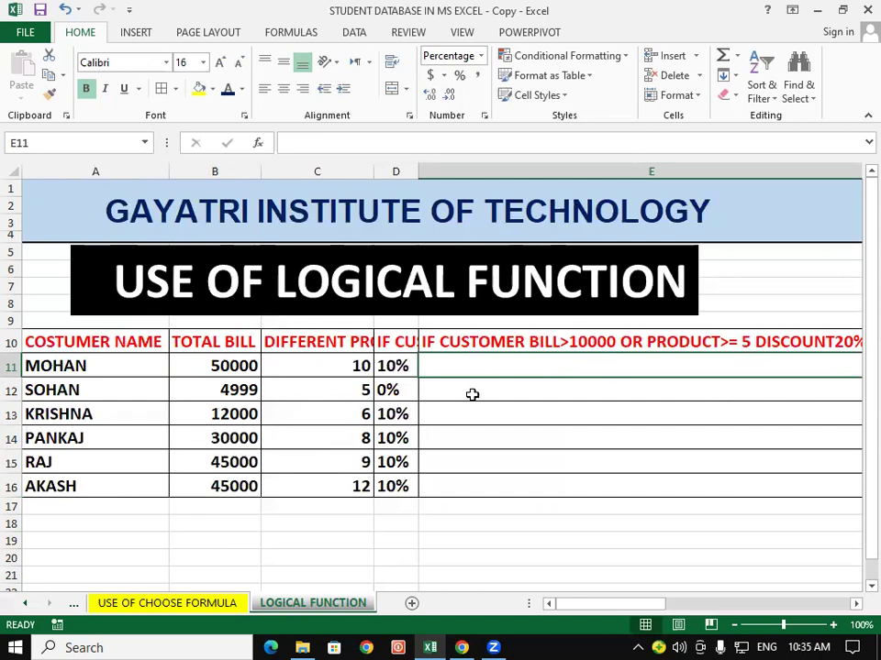
pyautogui.click(236, 368)
pyautogui.click(311, 389)
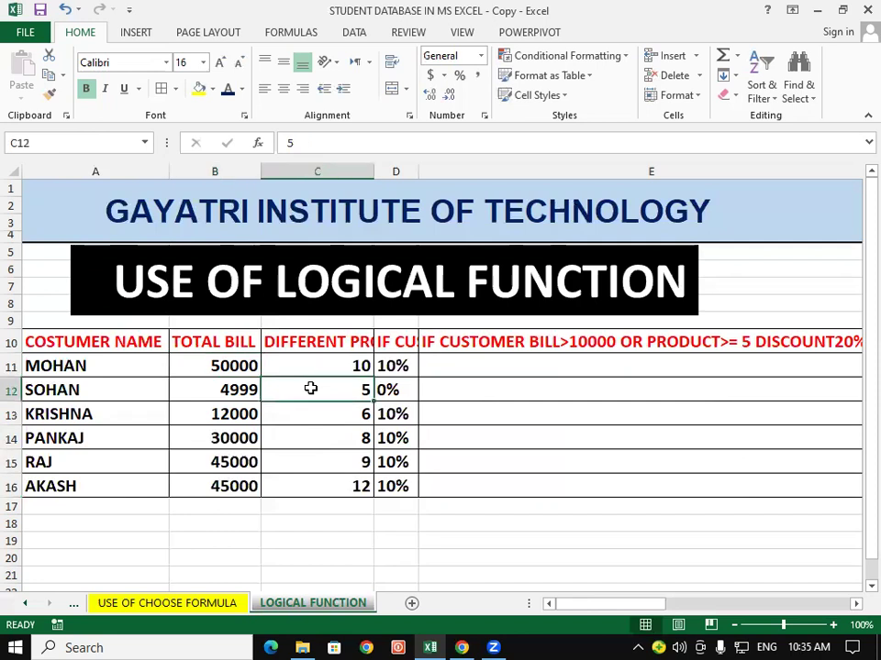
pyautogui.click(231, 366)
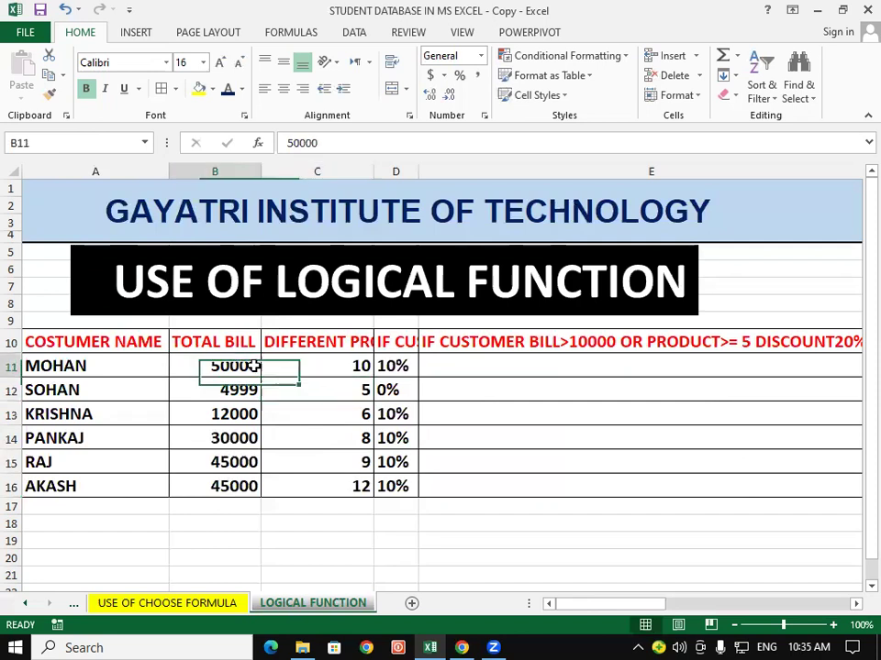
pyautogui.click(332, 371)
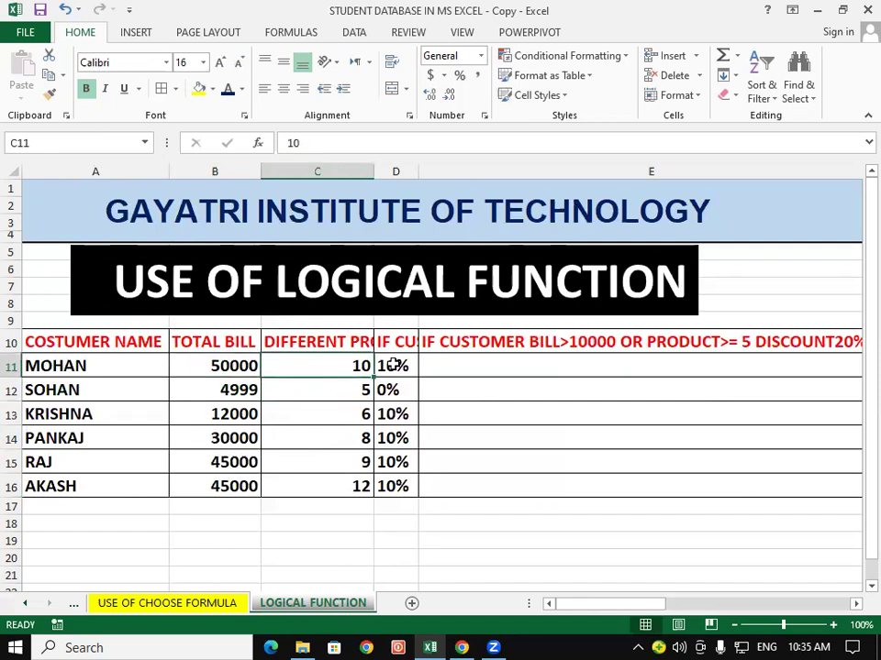
pyautogui.click(469, 360)
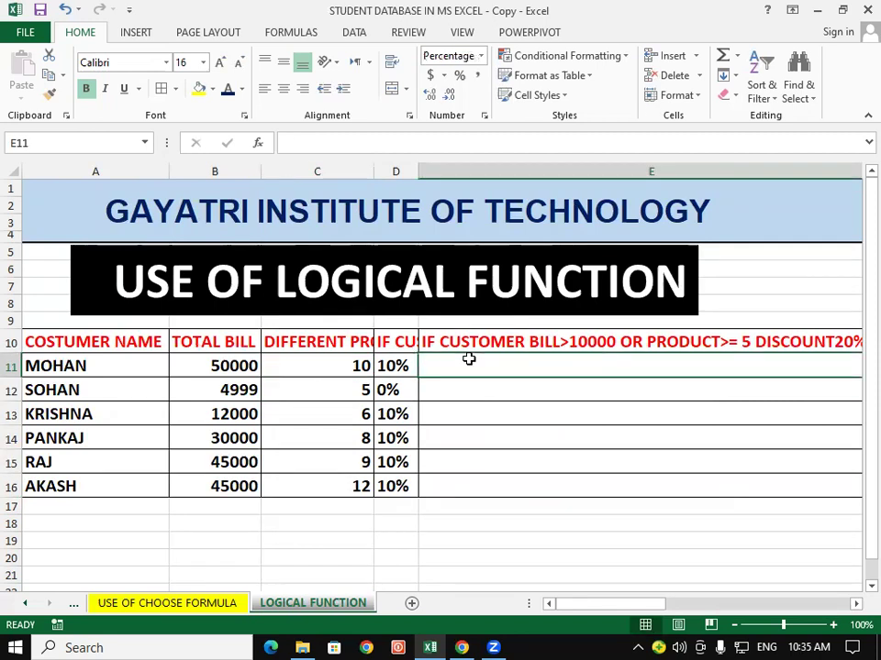
pyautogui.click(220, 390)
pyautogui.click(303, 393)
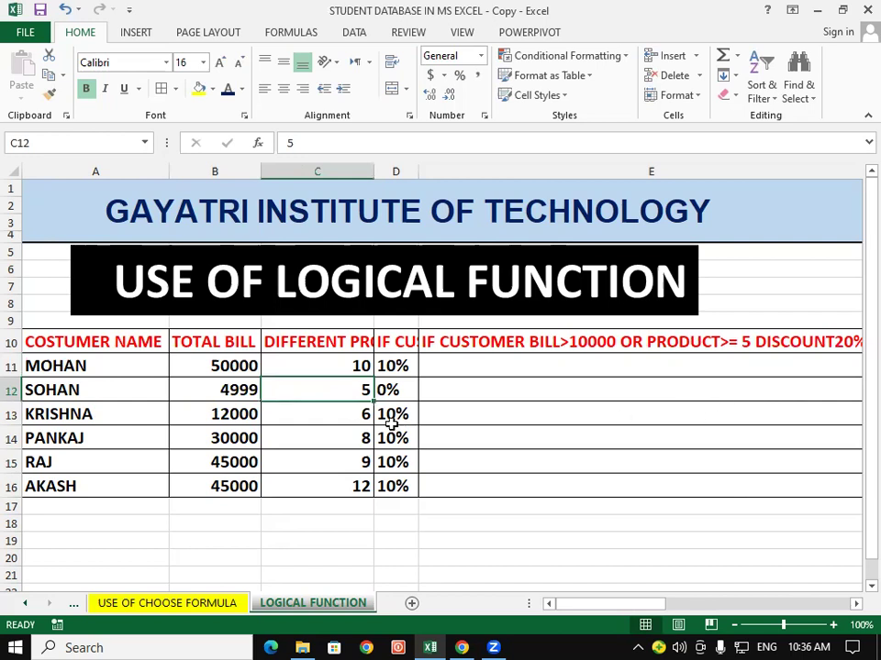
pyautogui.click(577, 390)
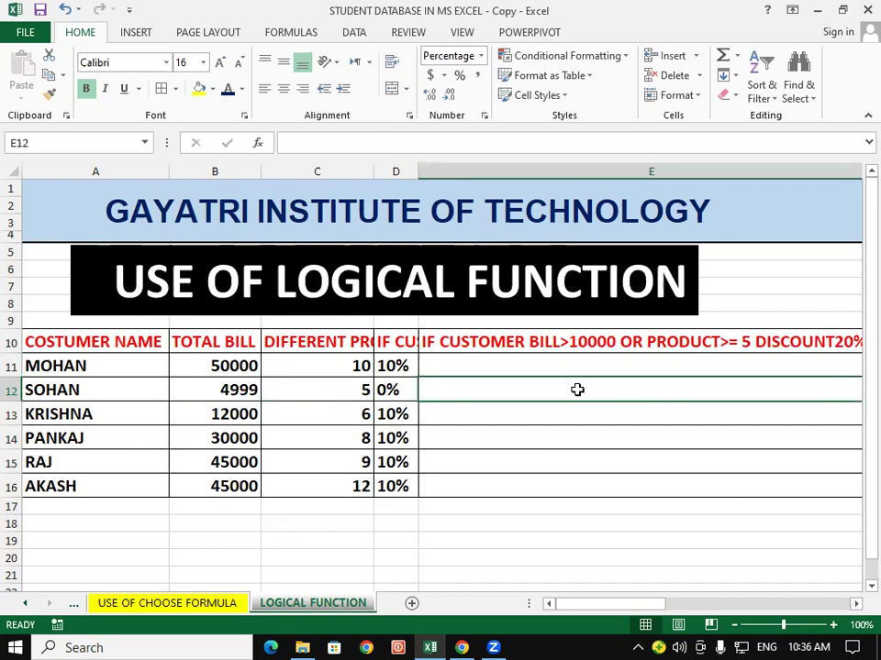
pyautogui.click(559, 373)
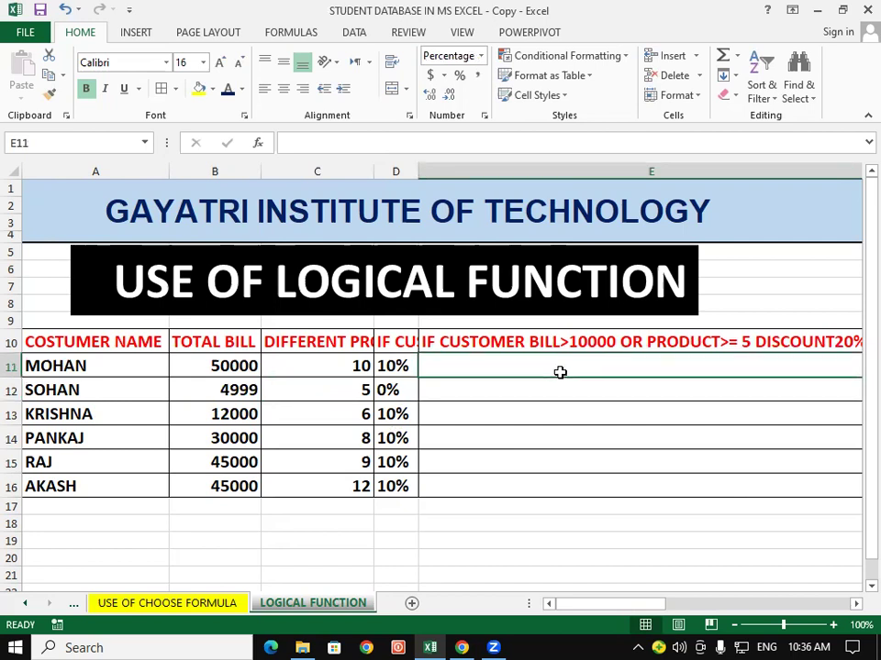
# Enter =IF(OR(B11>10000,C11>=5),"20%","0%") in E11, giving MOHAN 20%.
pyautogui.write('=')
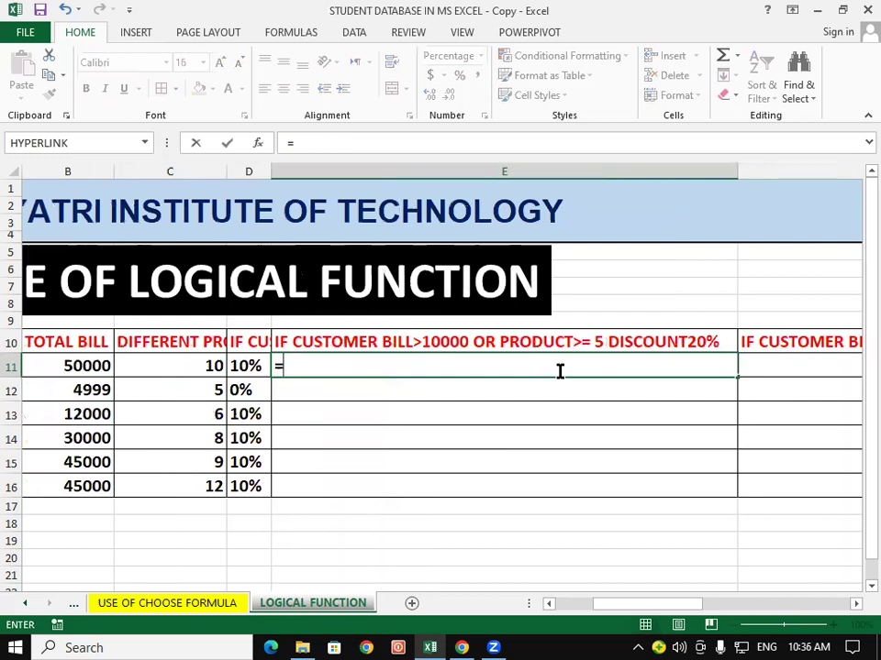
pyautogui.write('F')
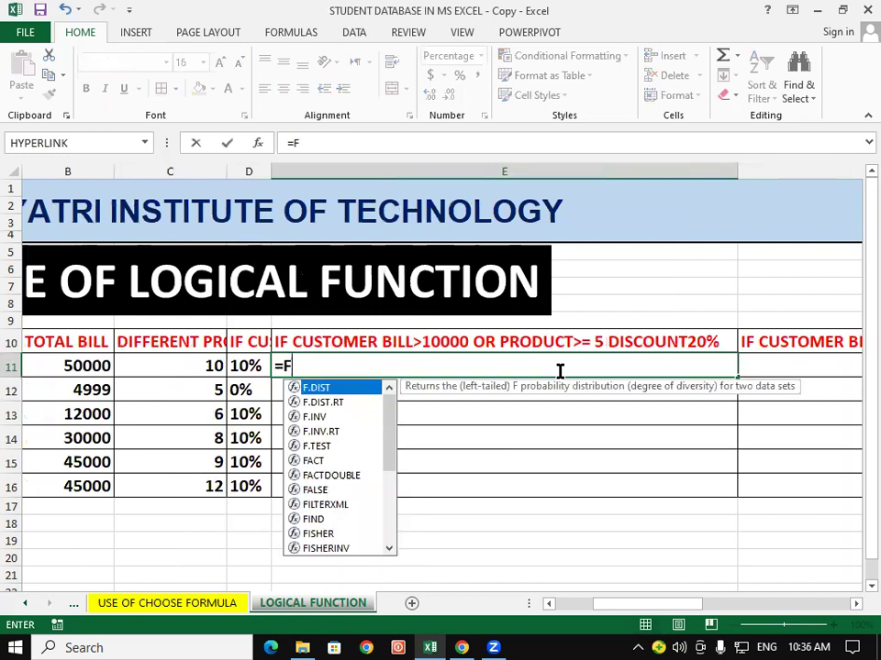
pyautogui.press('BackSpace')
pyautogui.write('IF')
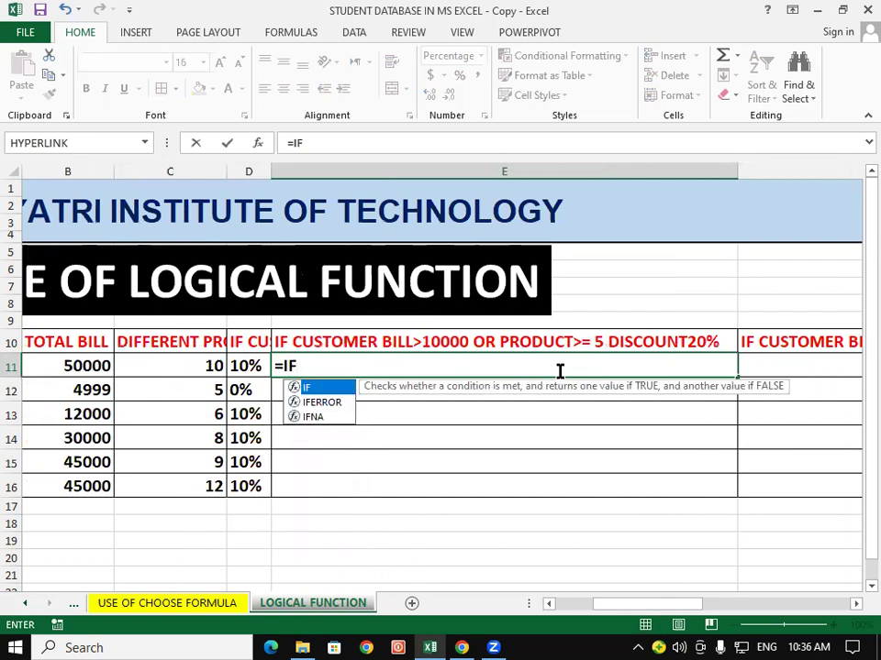
pyautogui.write('(')
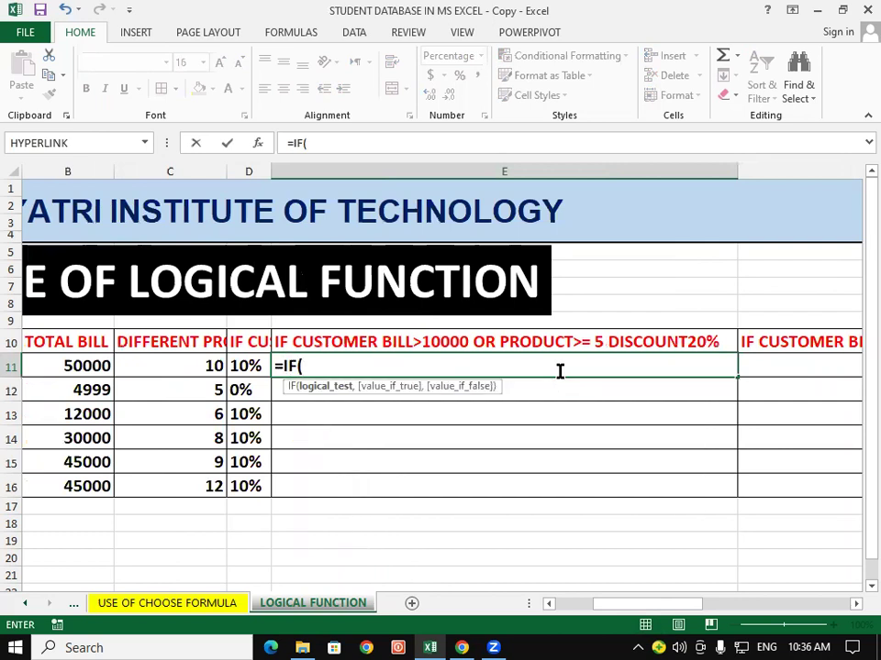
pyautogui.write('O')
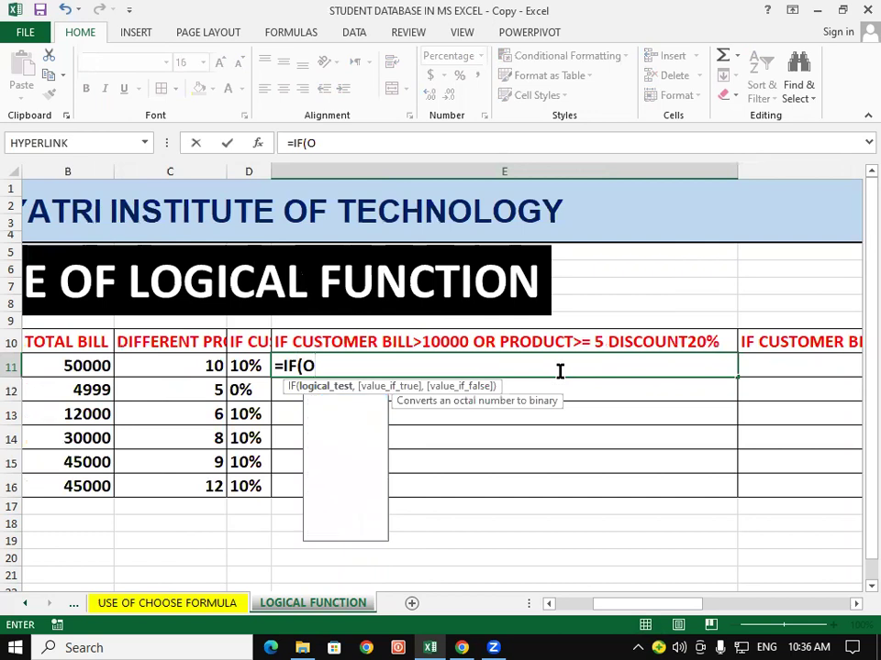
pyautogui.write('R')
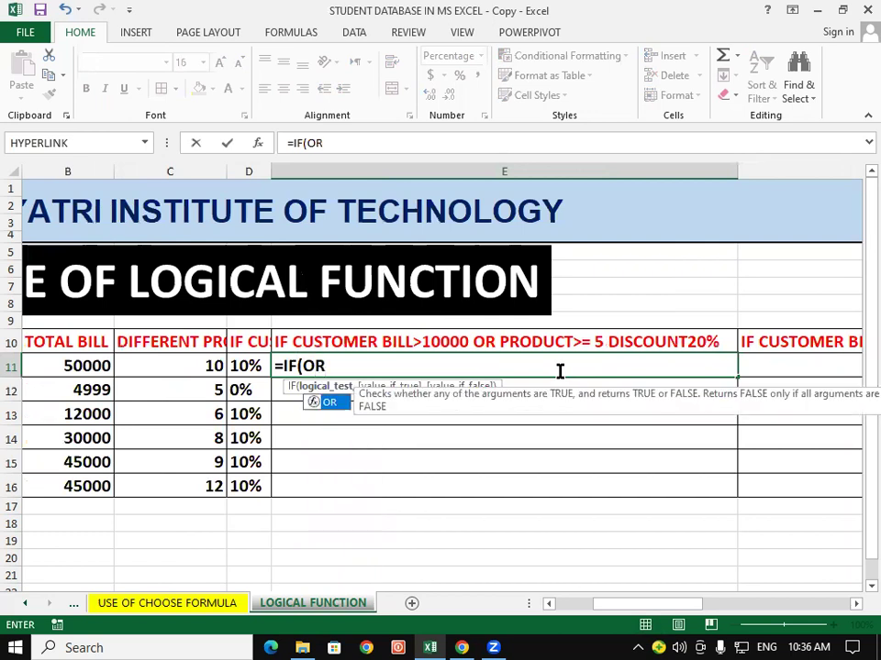
pyautogui.write('(')
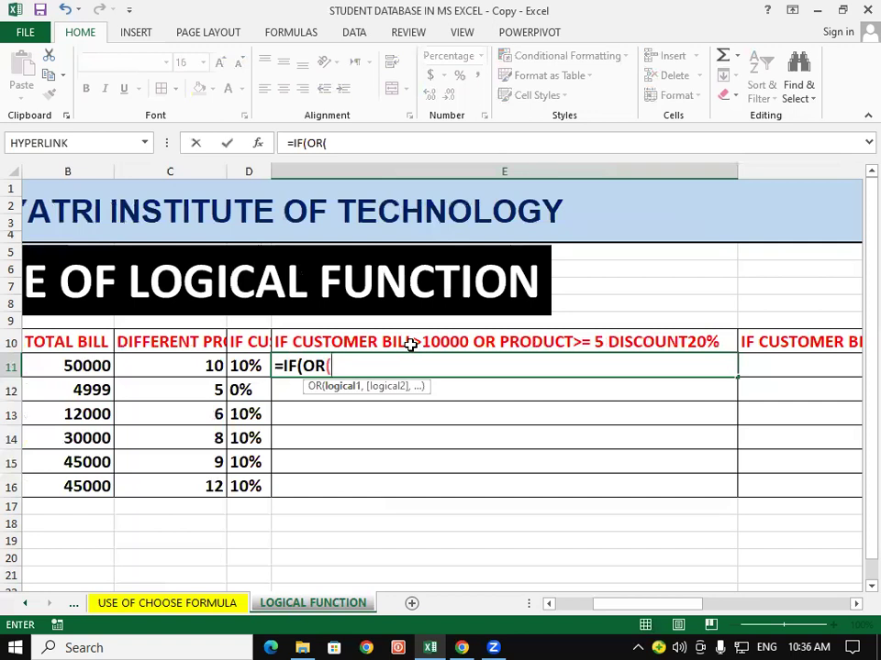
pyautogui.click(88, 366)
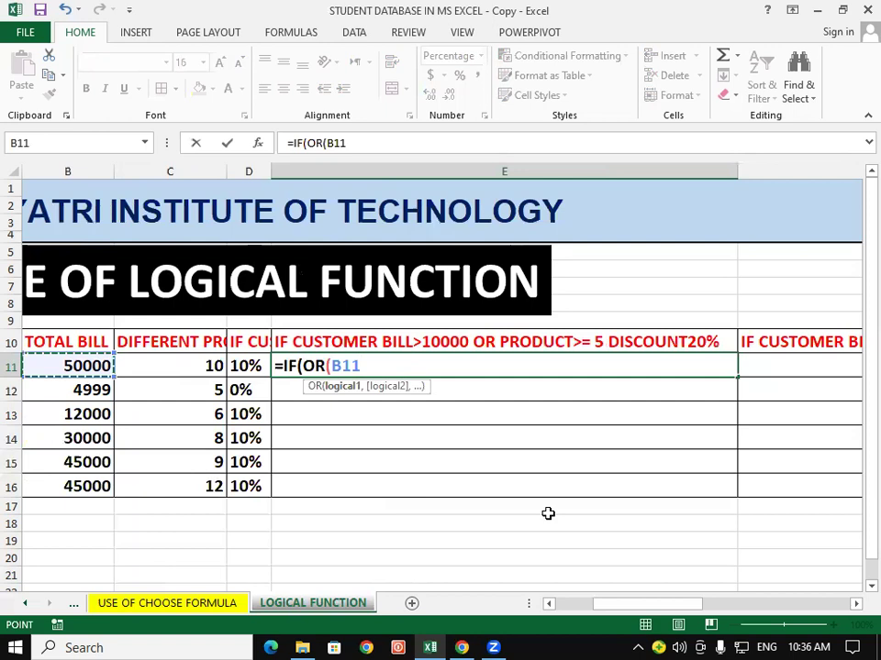
pyautogui.write('>10000')
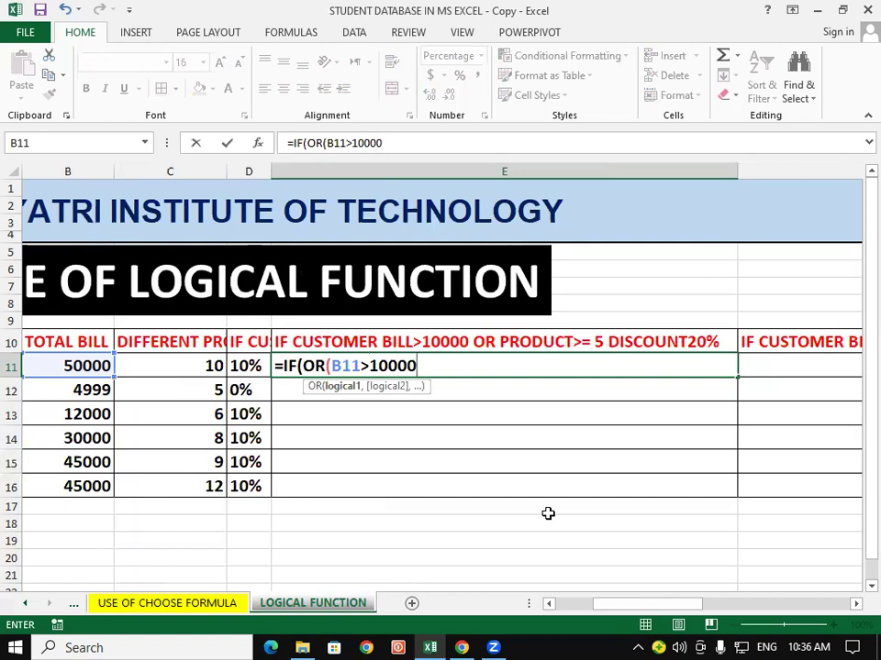
pyautogui.write(',')
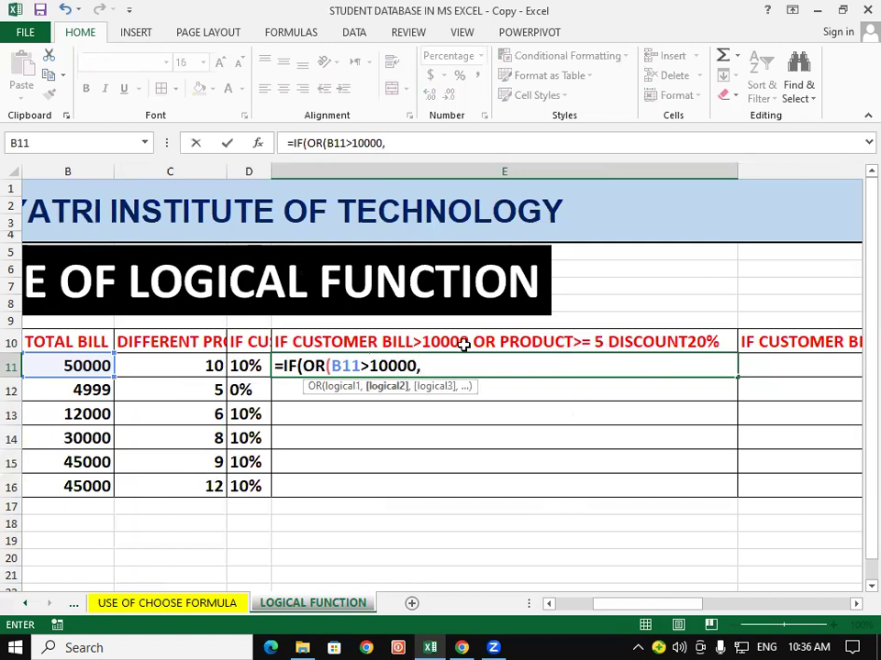
pyautogui.click(186, 367)
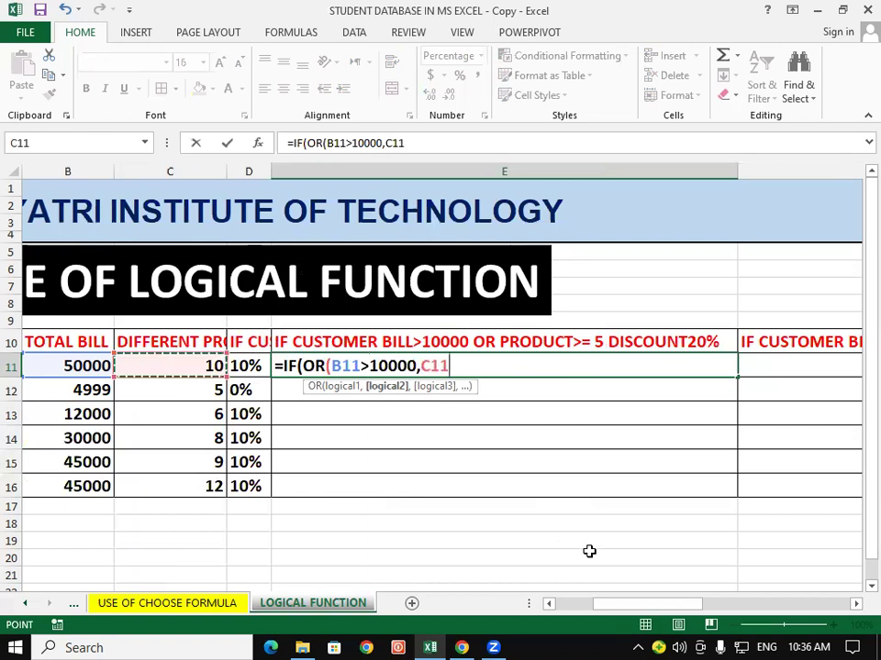
pyautogui.write('>=5')
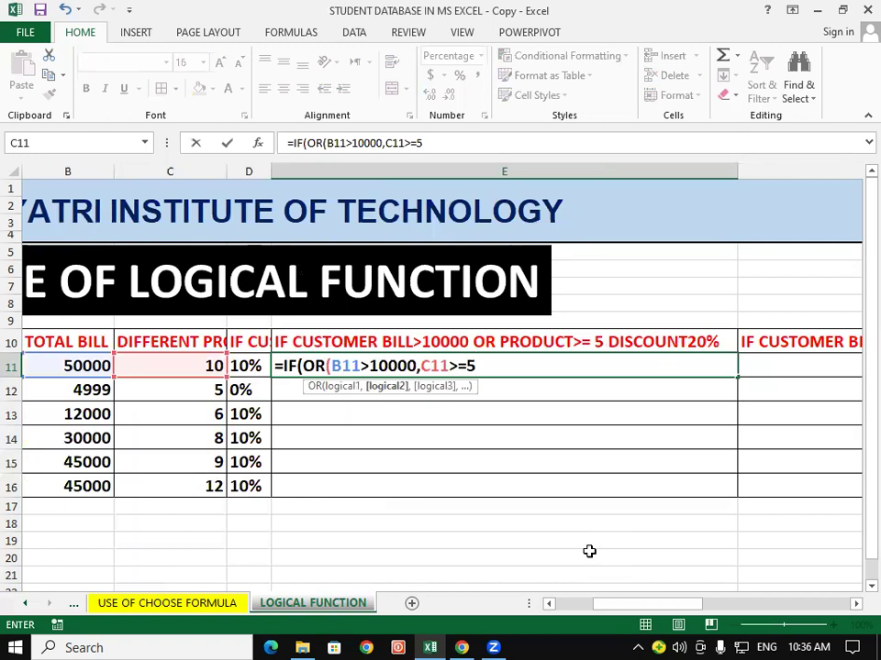
pyautogui.write(',')
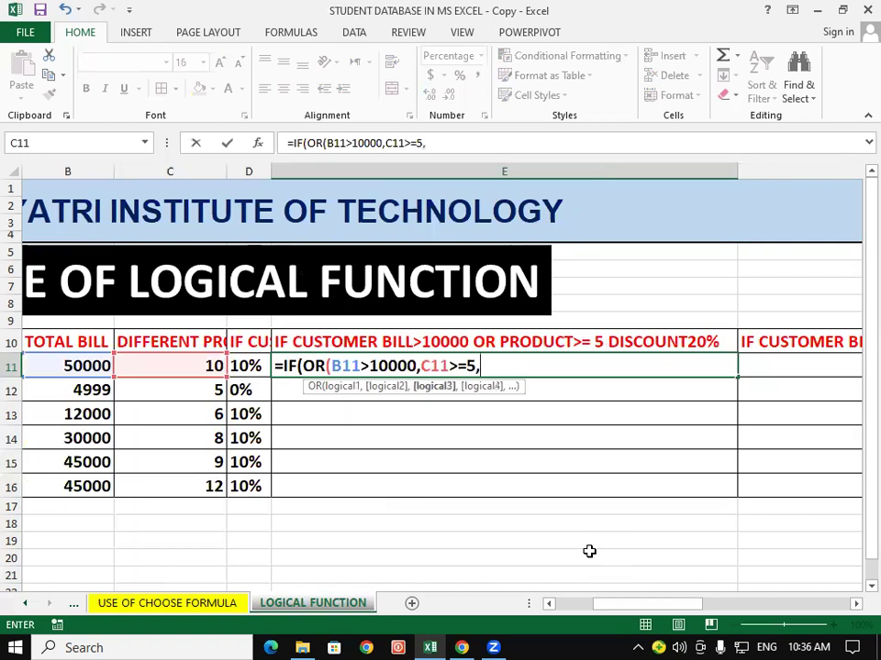
pyautogui.press('BackSpace')
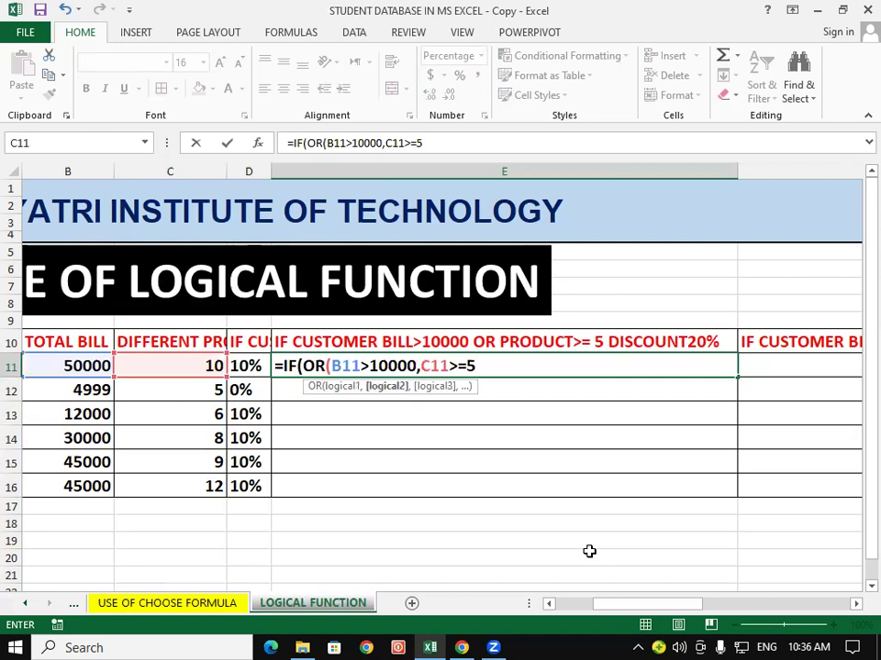
pyautogui.write(')')
pyautogui.write(',')
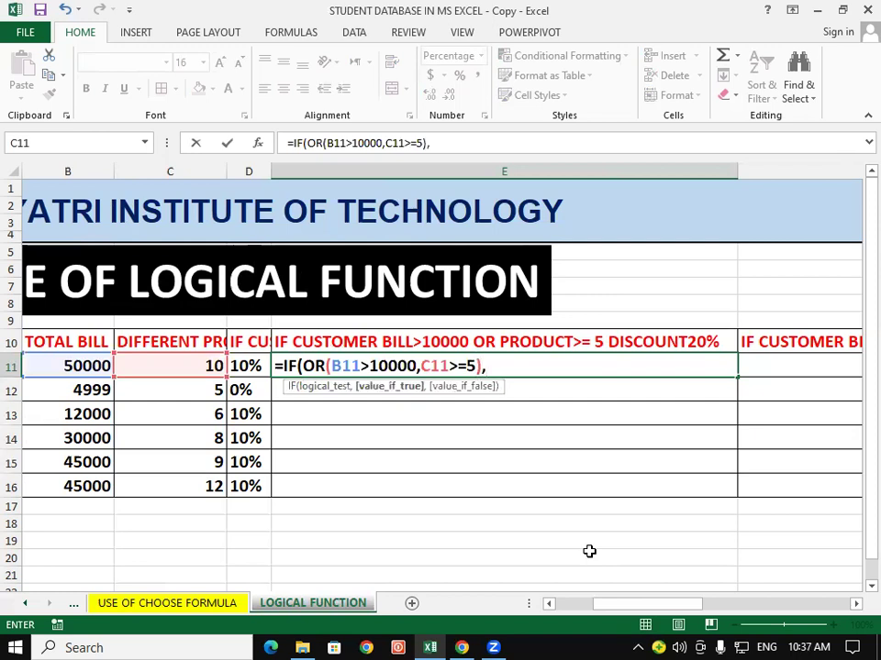
pyautogui.write('"20')
pyautogui.write('%')
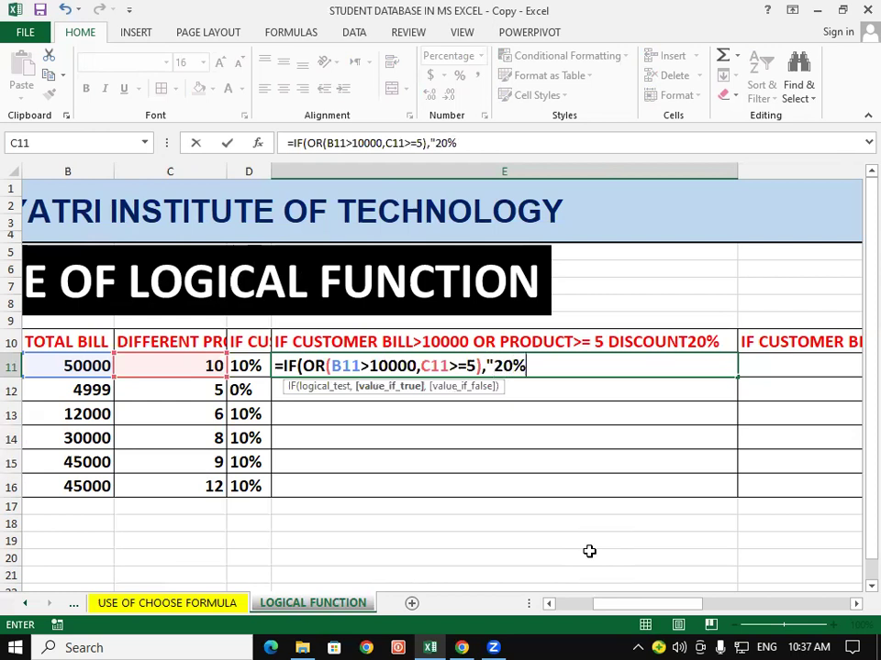
pyautogui.write('",')
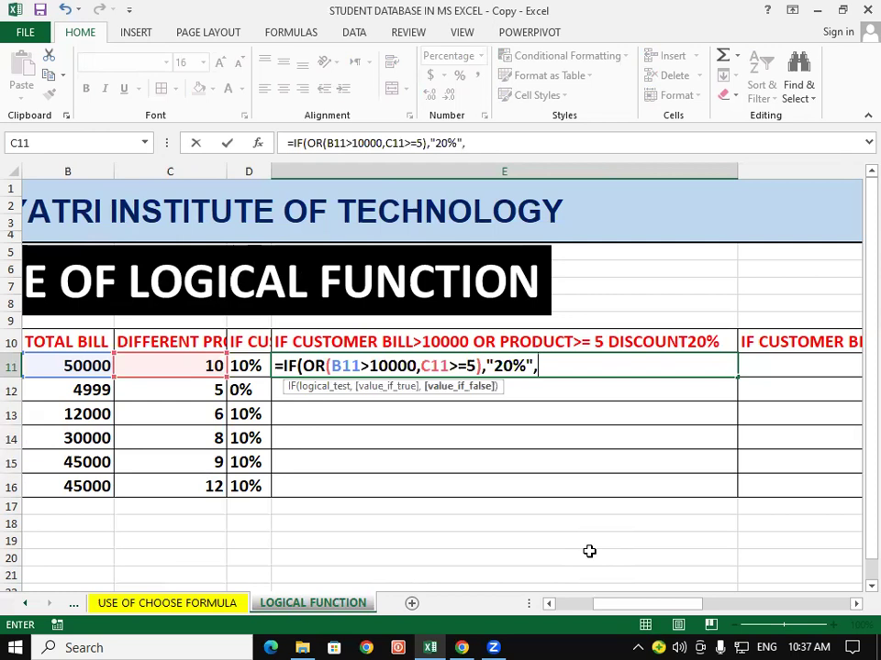
pyautogui.write('"0%")')
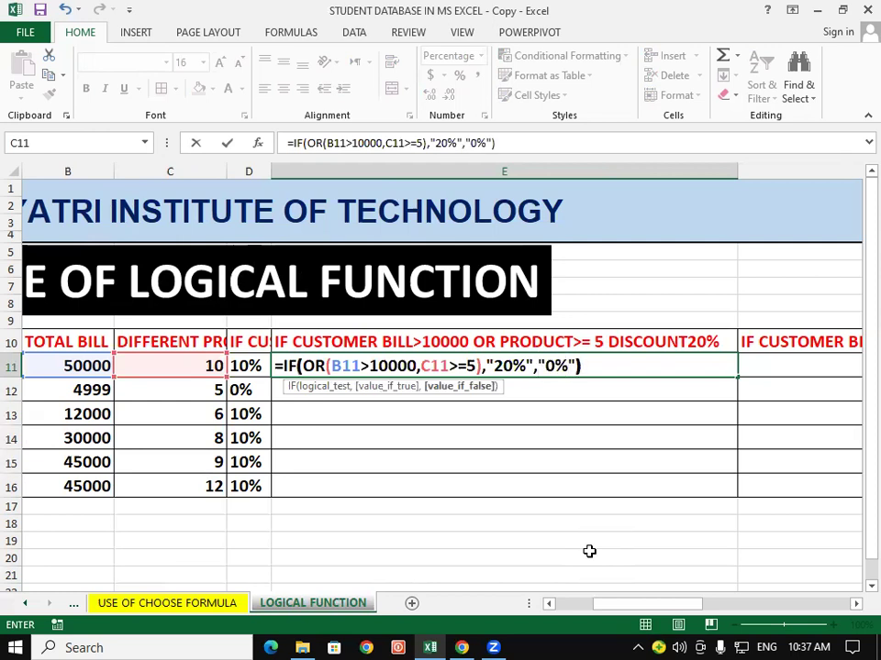
pyautogui.press('Return')
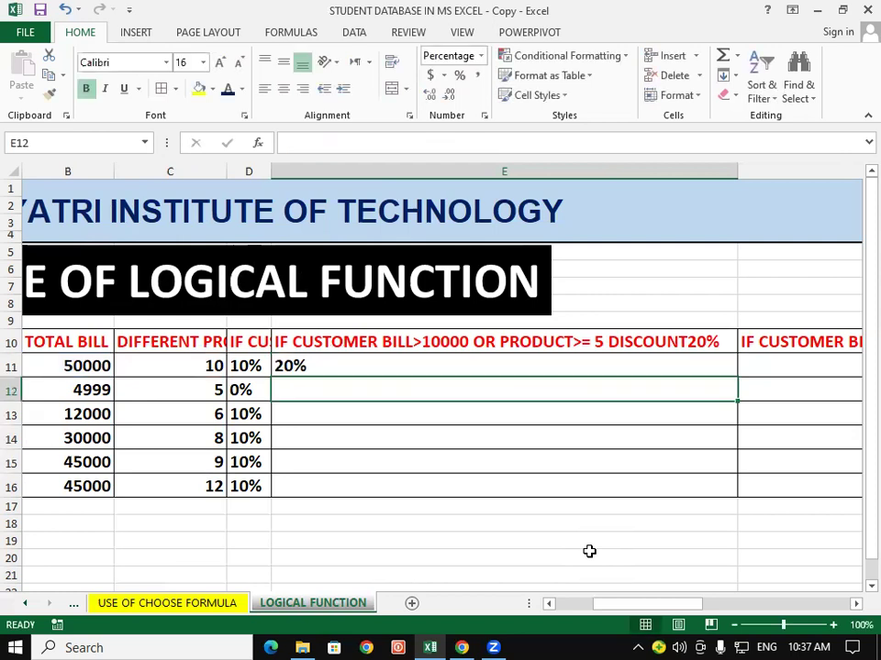
# Copy the E11 OR discount formula down through E16.
pyautogui.click(96, 366)
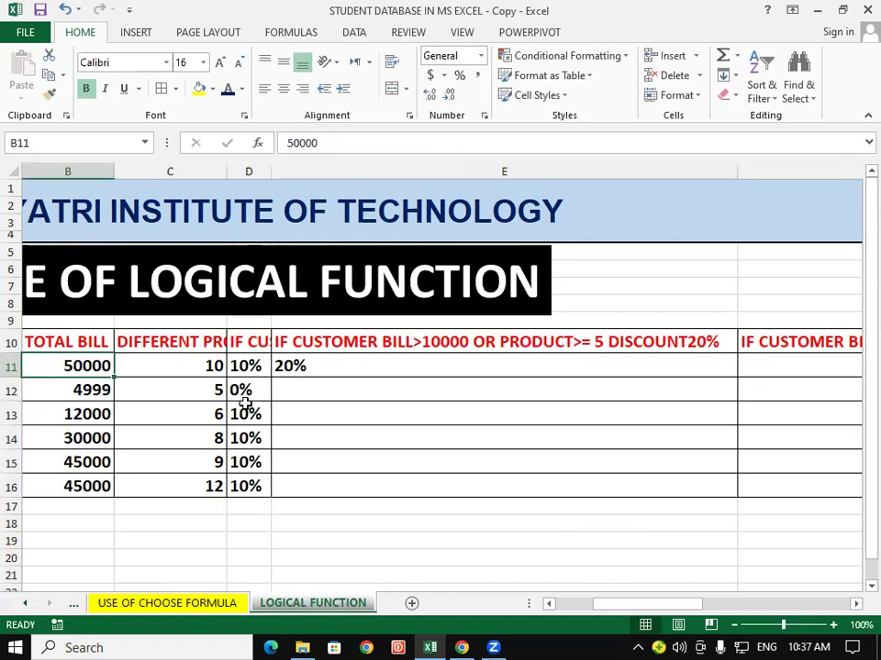
pyautogui.click(209, 368)
pyautogui.click(343, 372)
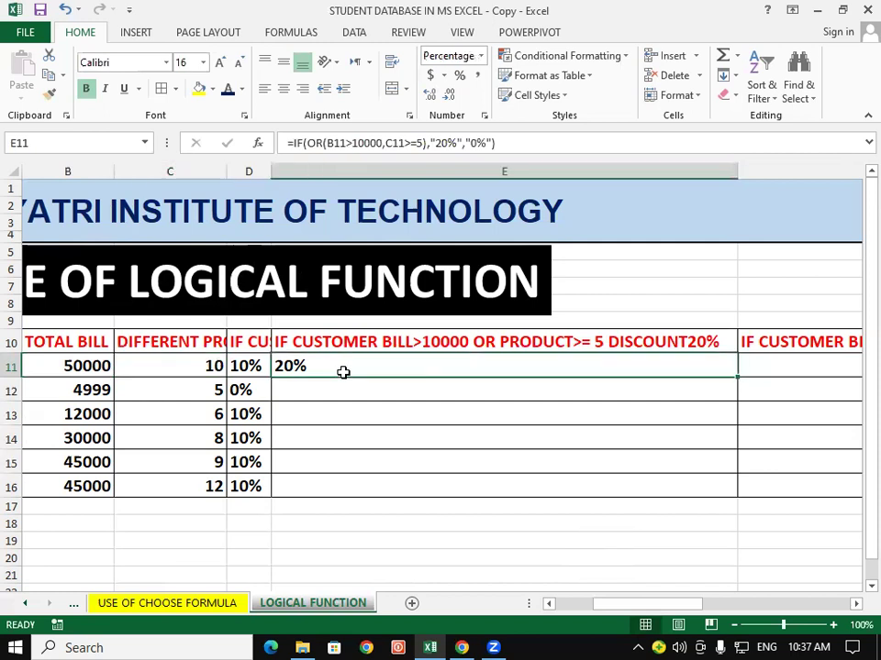
pyautogui.moveTo(94, 364); pyautogui.dragTo(140, 462)
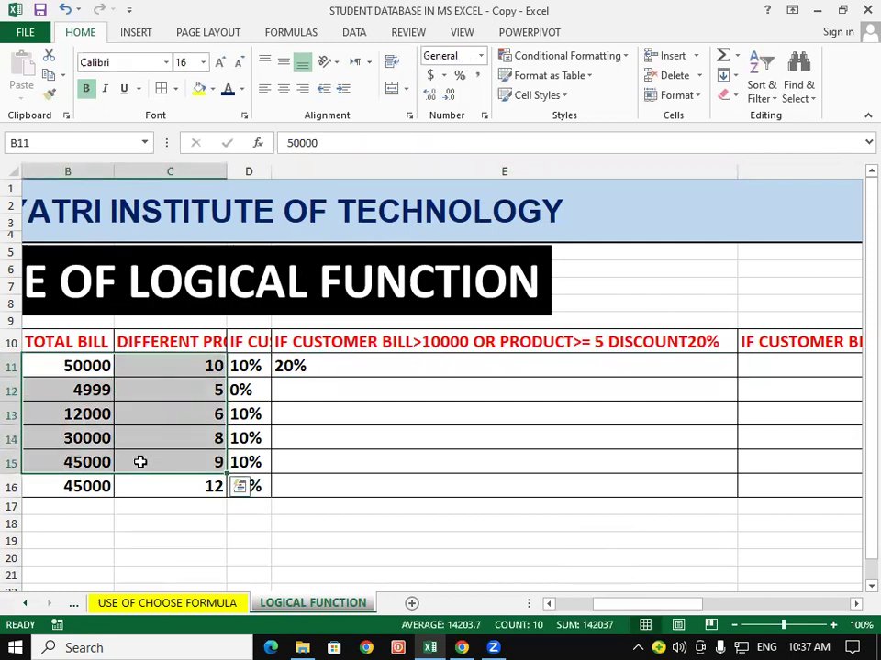
pyautogui.click(353, 415)
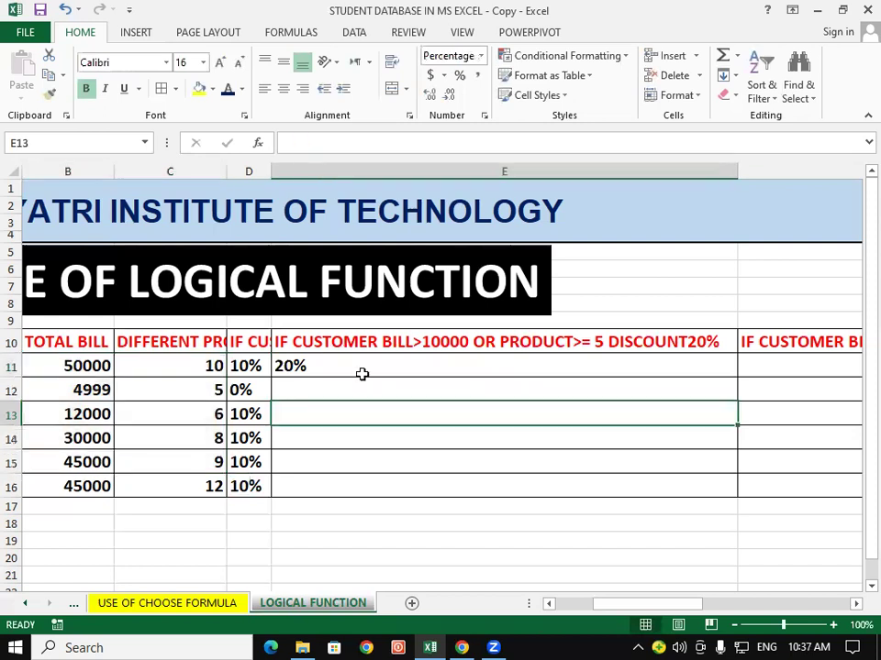
pyautogui.click(361, 372)
pyautogui.doubleClick(736, 376)
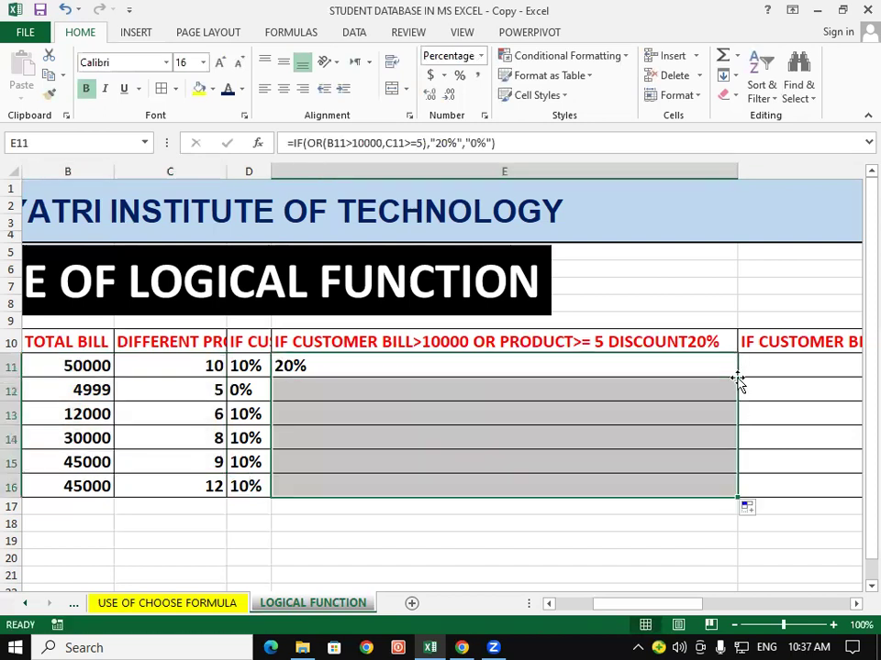
pyautogui.click(298, 544)
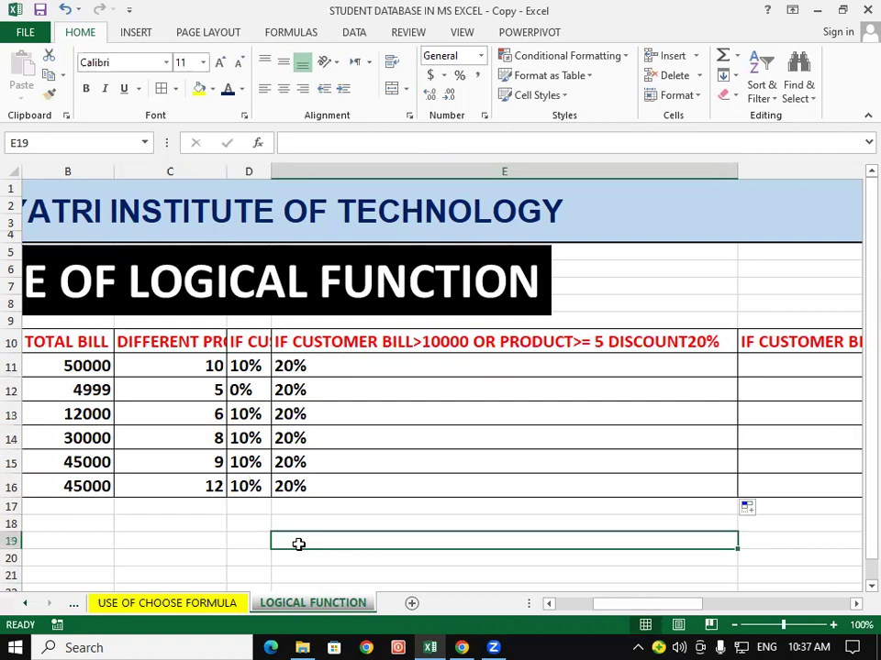
# Change row 13 to a 4000 bill with 4 products, so it earns 0%.
pyautogui.click(83, 420)
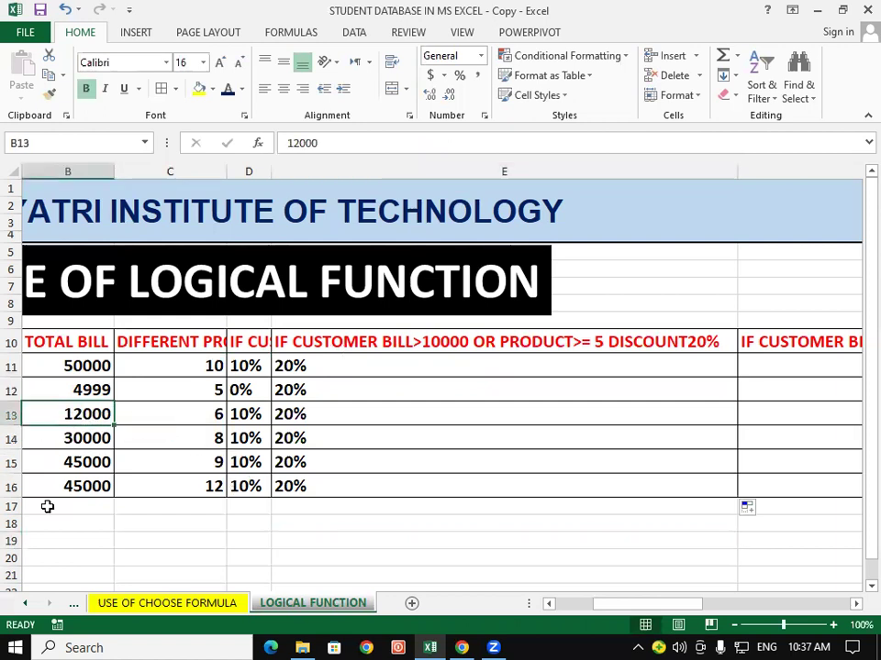
pyautogui.write('40')
pyautogui.write('0')
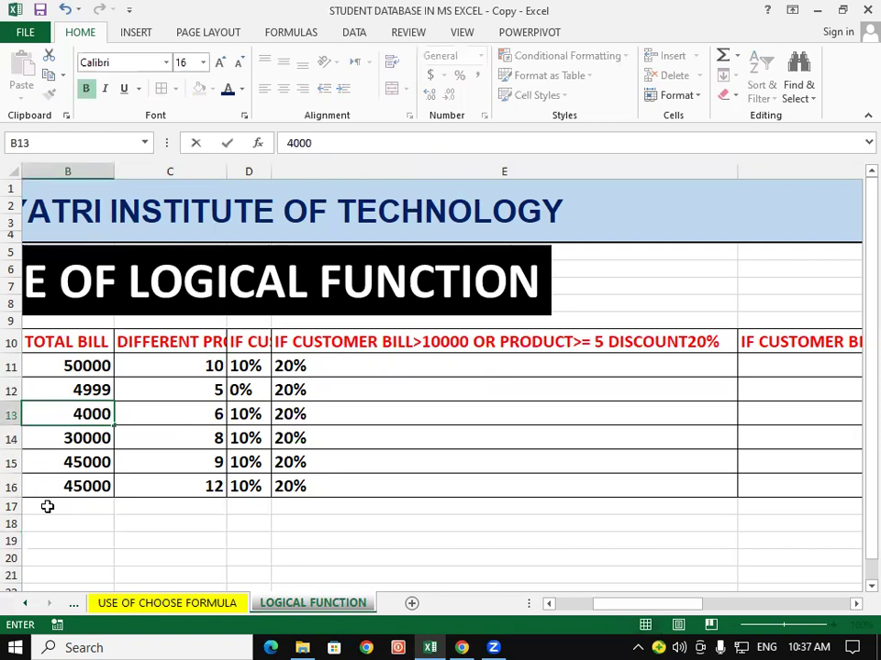
pyautogui.click(190, 409)
pyautogui.press('Delete')
pyautogui.write('4')
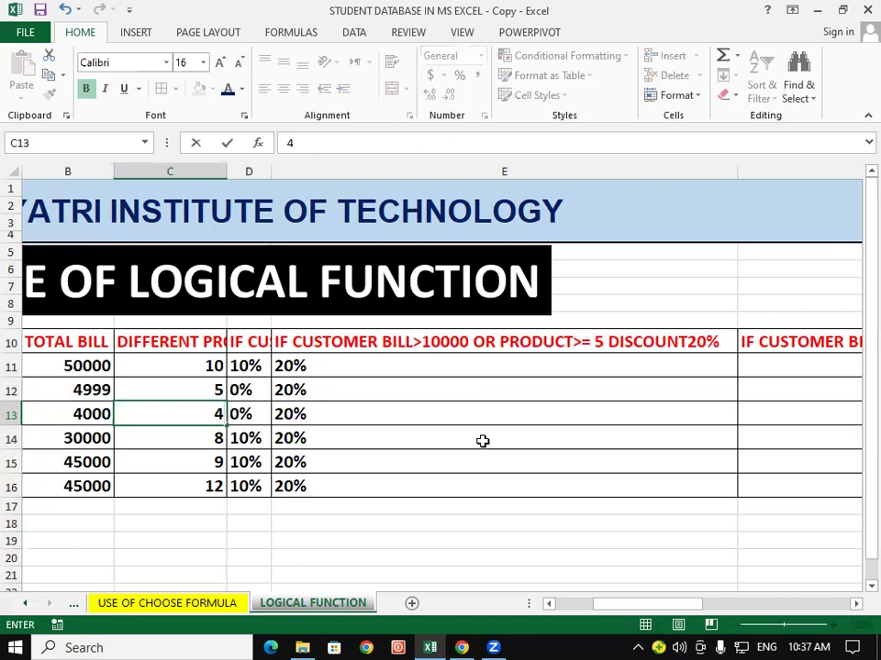
pyautogui.click(481, 441)
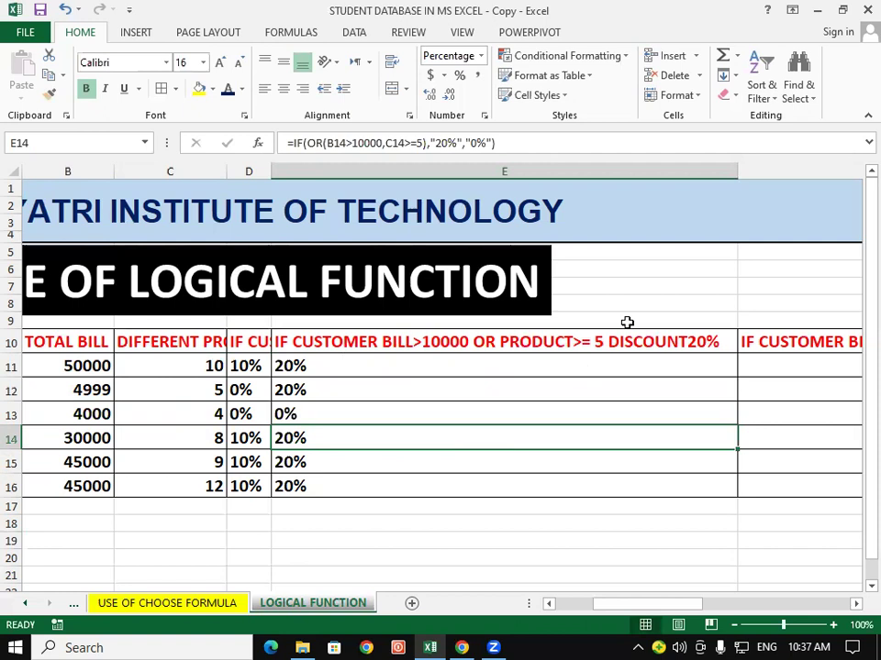
# Narrow column E until column F's 30% AND-discount heading shows fully, then select F11.
pyautogui.moveTo(737, 172); pyautogui.dragTo(570, 427)
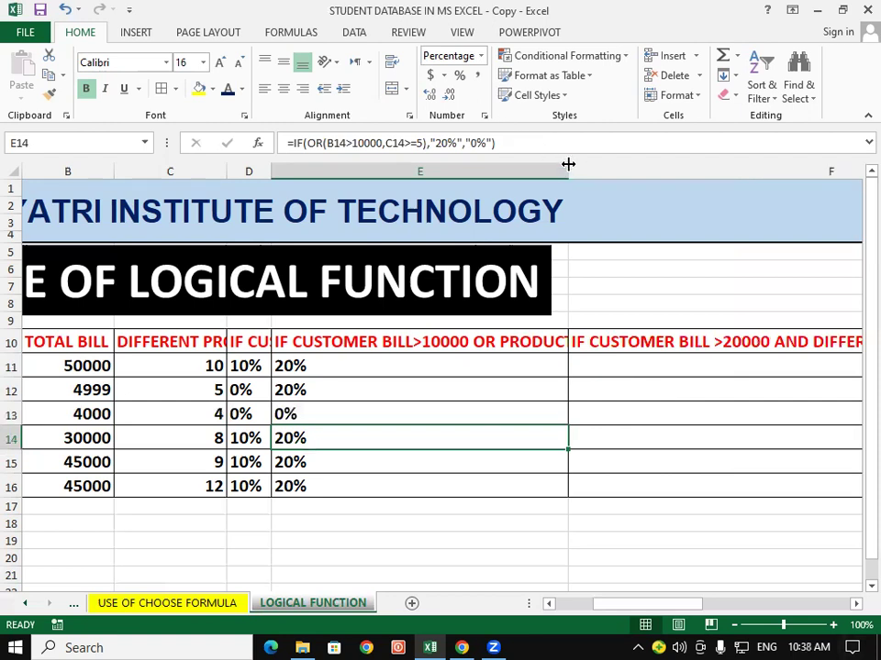
pyautogui.moveTo(568, 173); pyautogui.dragTo(419, 442)
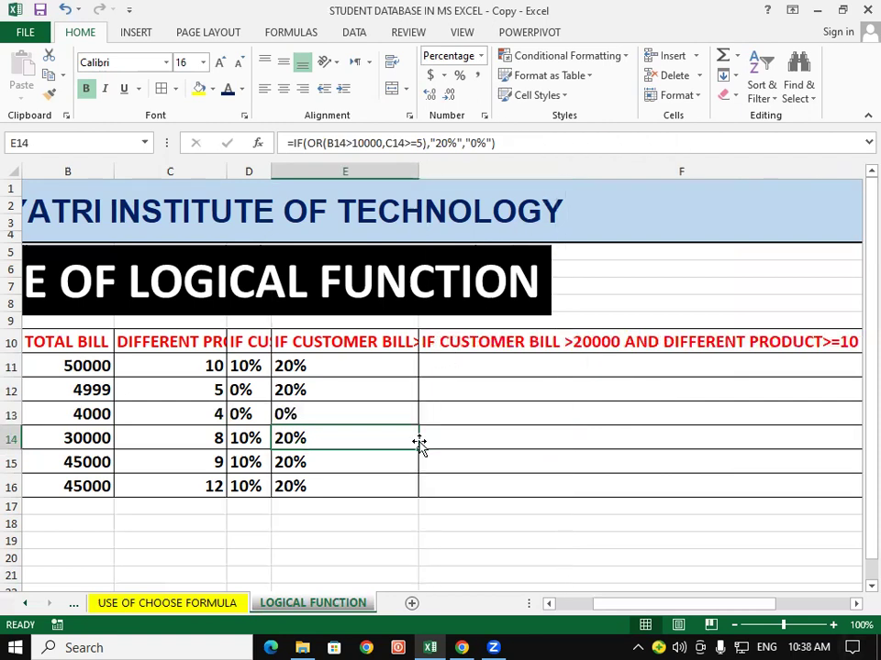
pyautogui.click(507, 438)
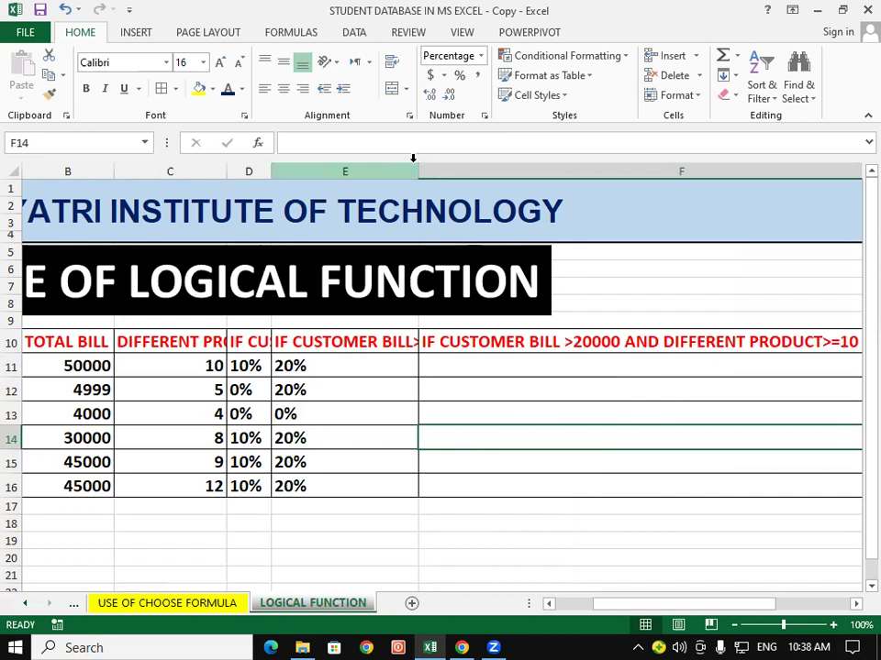
pyautogui.moveTo(418, 173); pyautogui.dragTo(347, 338)
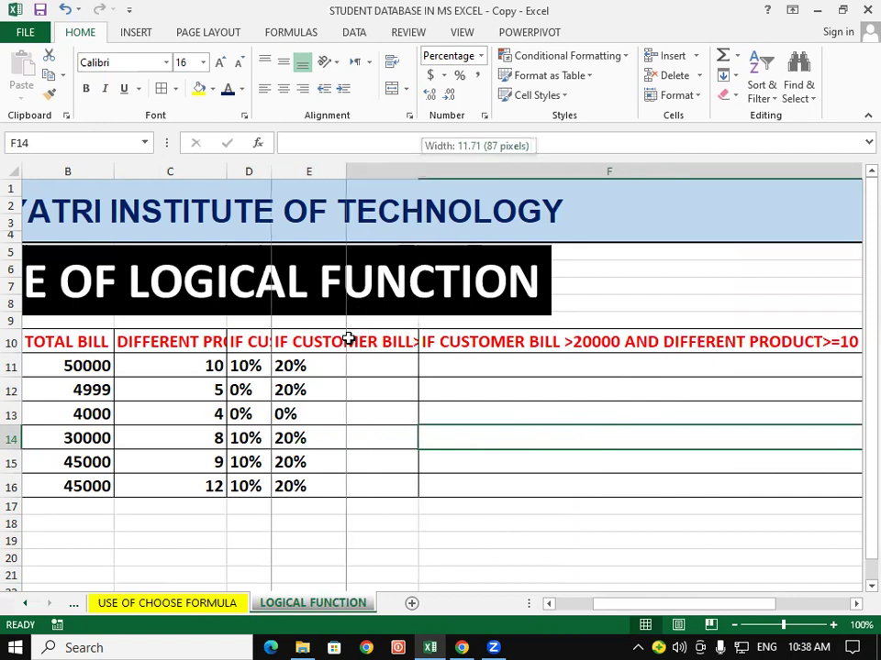
pyautogui.click(427, 359)
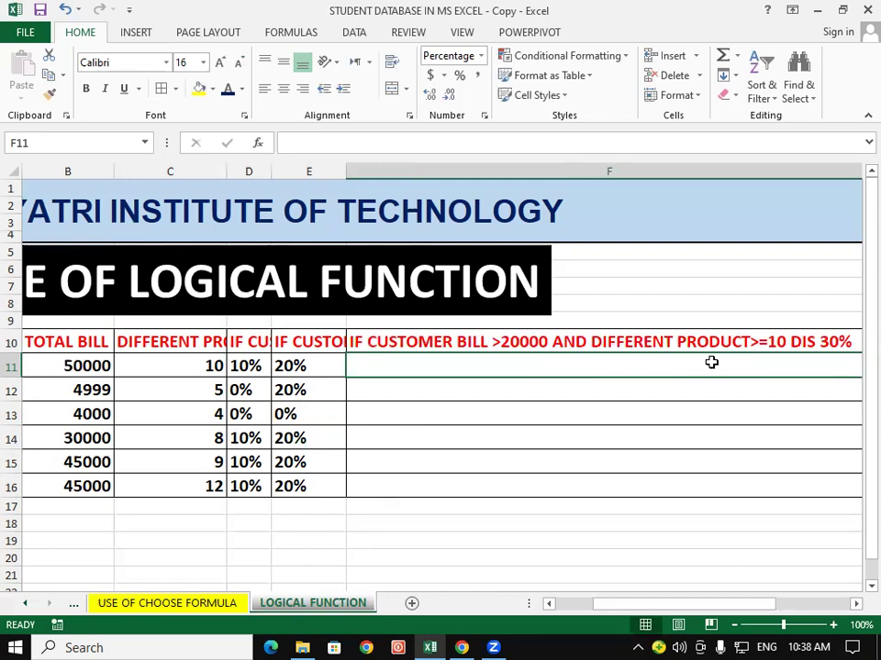
pyautogui.click(298, 366)
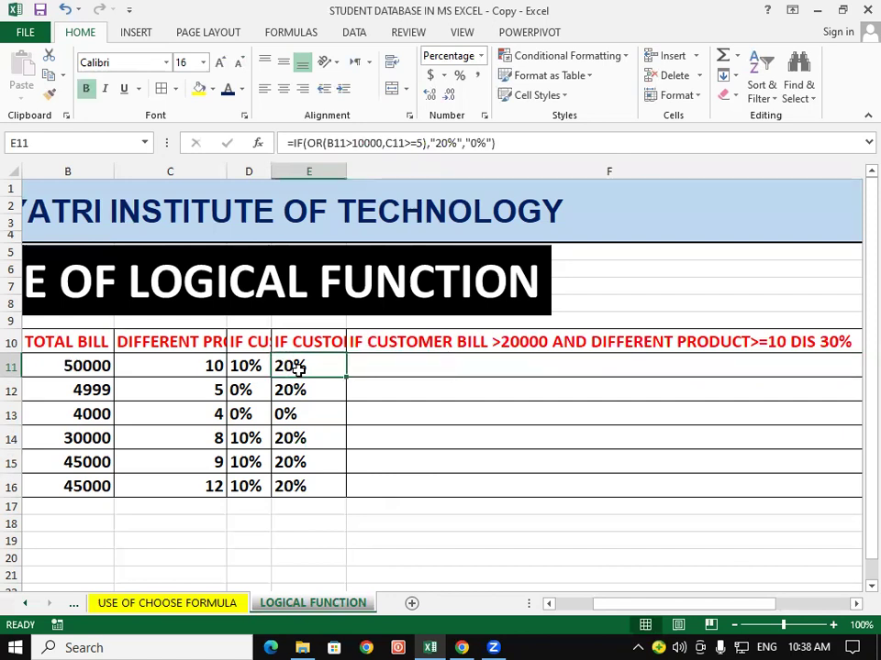
pyautogui.click(398, 356)
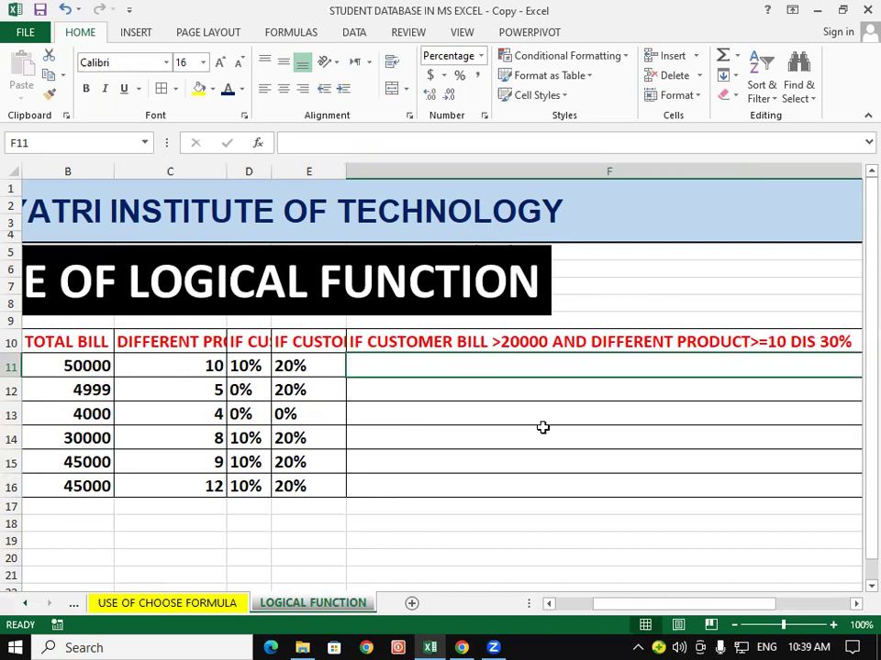
pyautogui.click(394, 386)
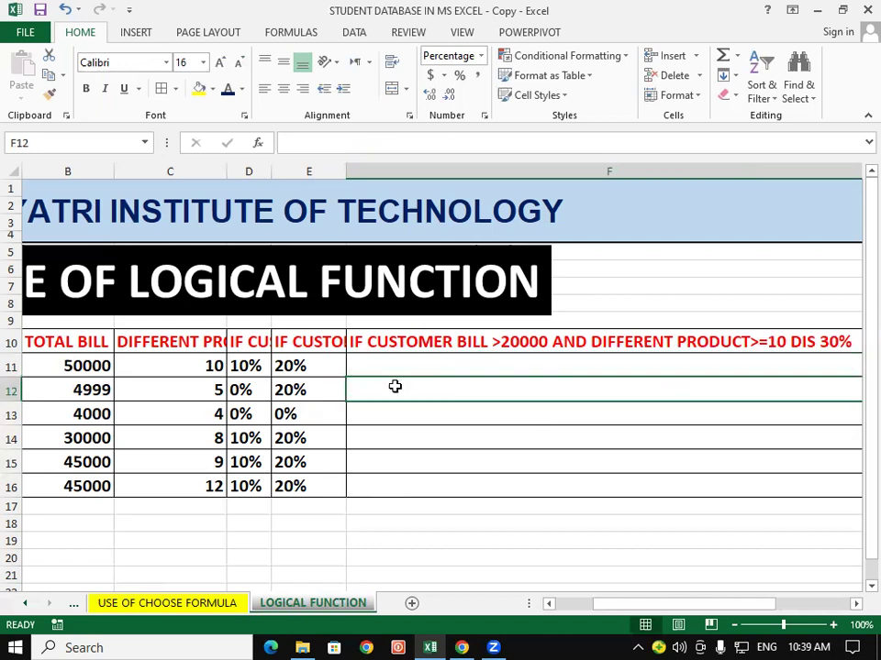
pyautogui.click(395, 414)
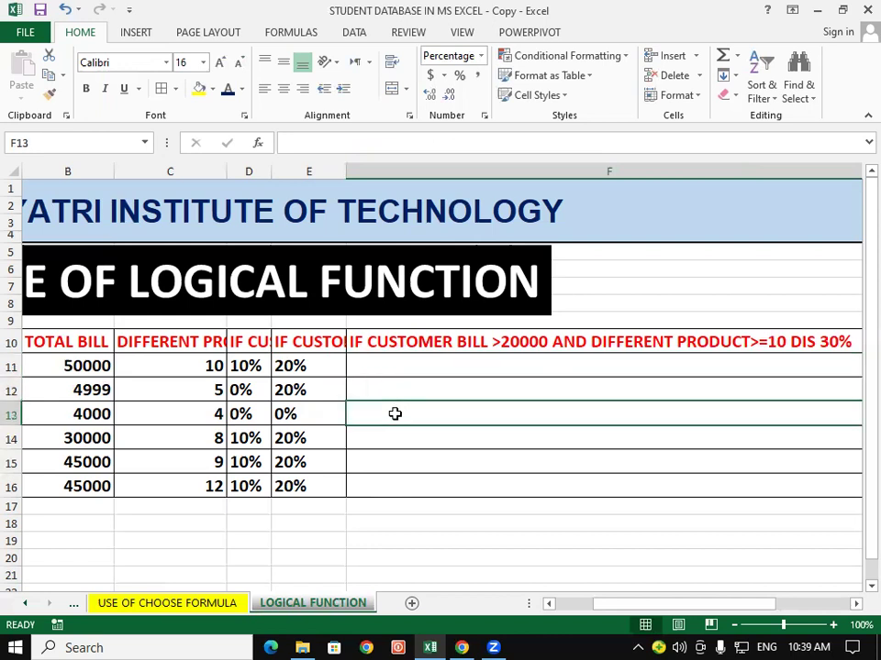
pyautogui.click(393, 439)
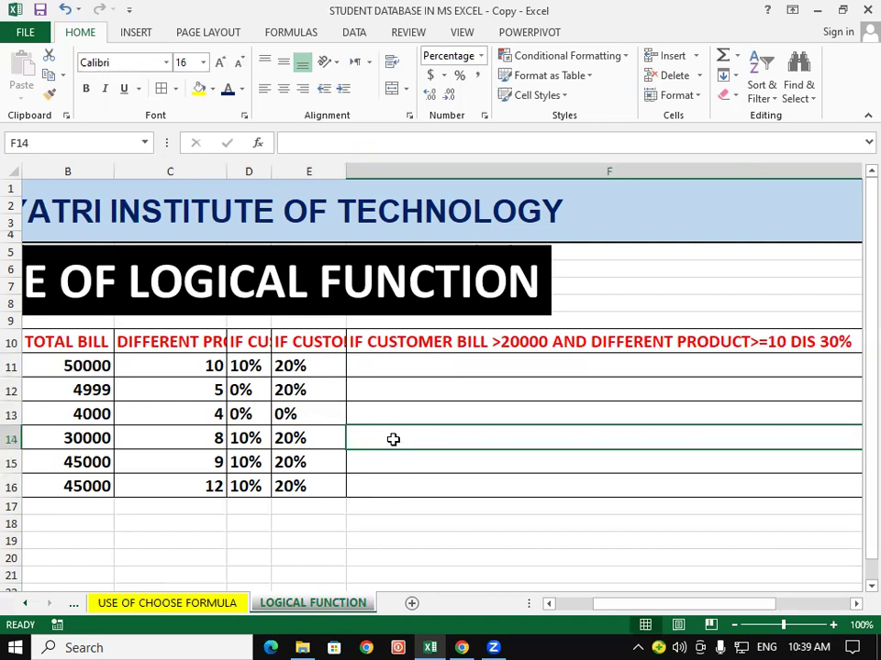
pyautogui.click(388, 458)
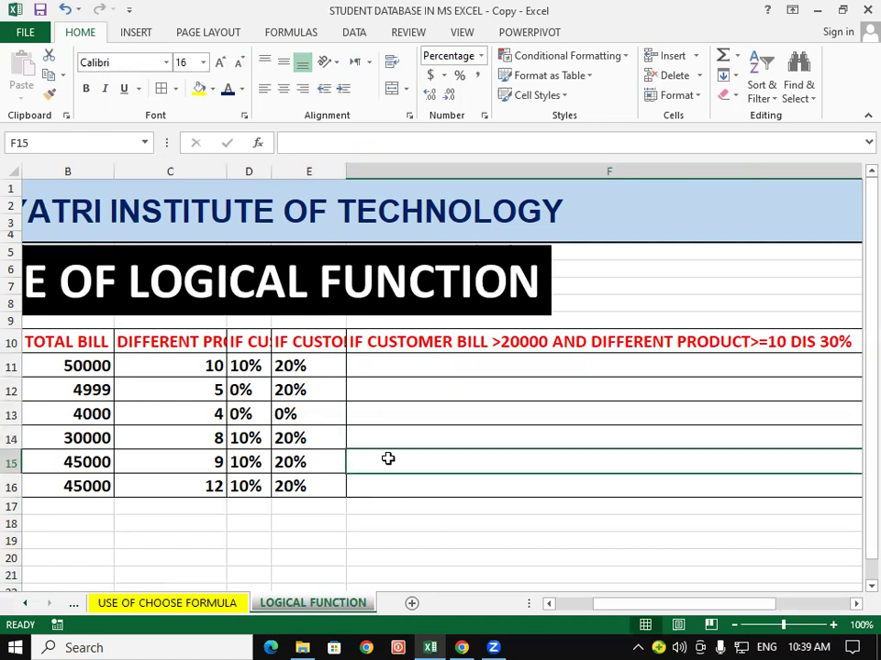
pyautogui.click(386, 488)
pyautogui.click(410, 362)
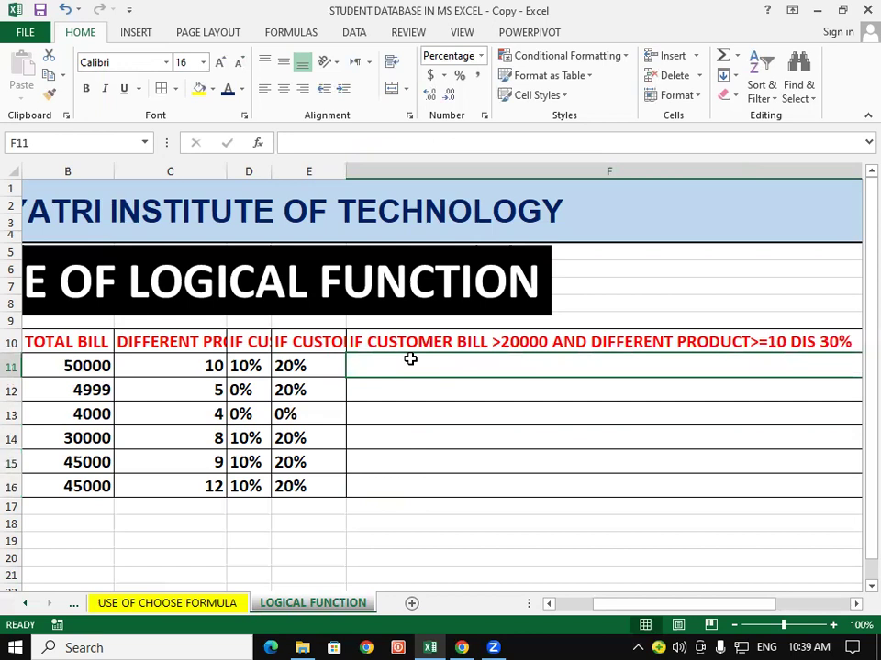
# Enter =IF(AND(B11>20000,C11>=10),"30%","0%") in F11, showing 30% for MOHAN.
pyautogui.write('=')
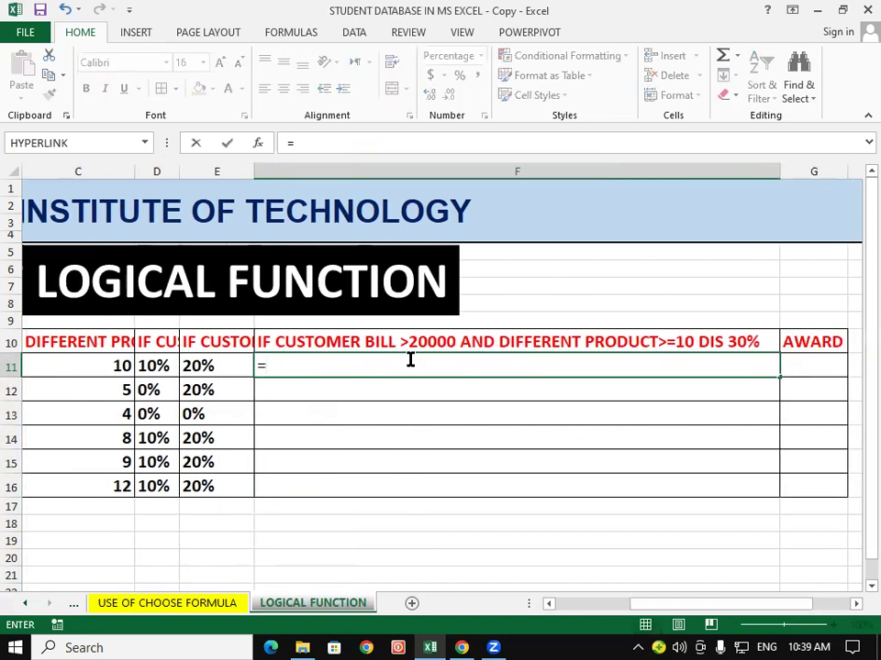
pyautogui.write('IF(')
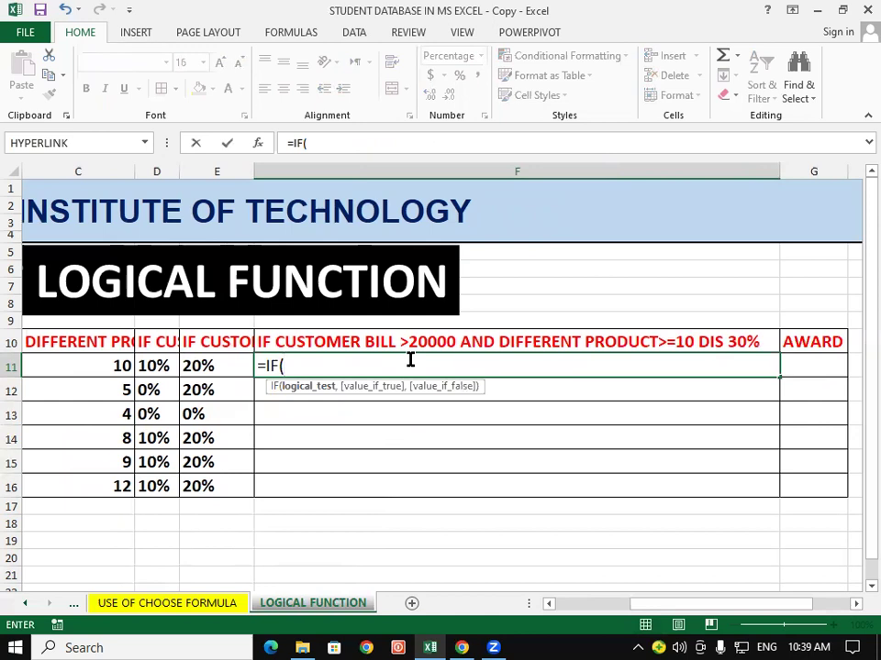
pyautogui.write('AND')
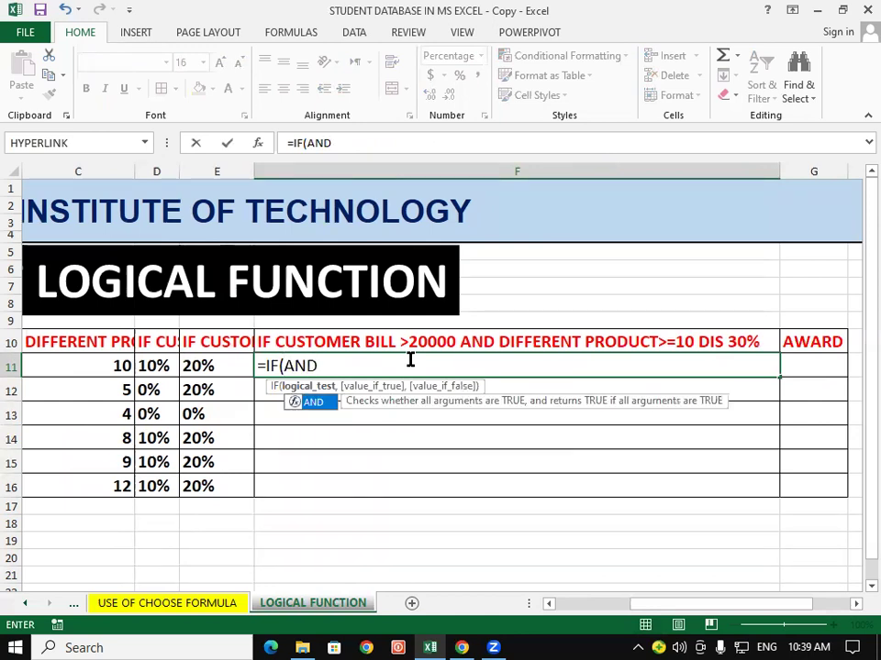
pyautogui.write('(')
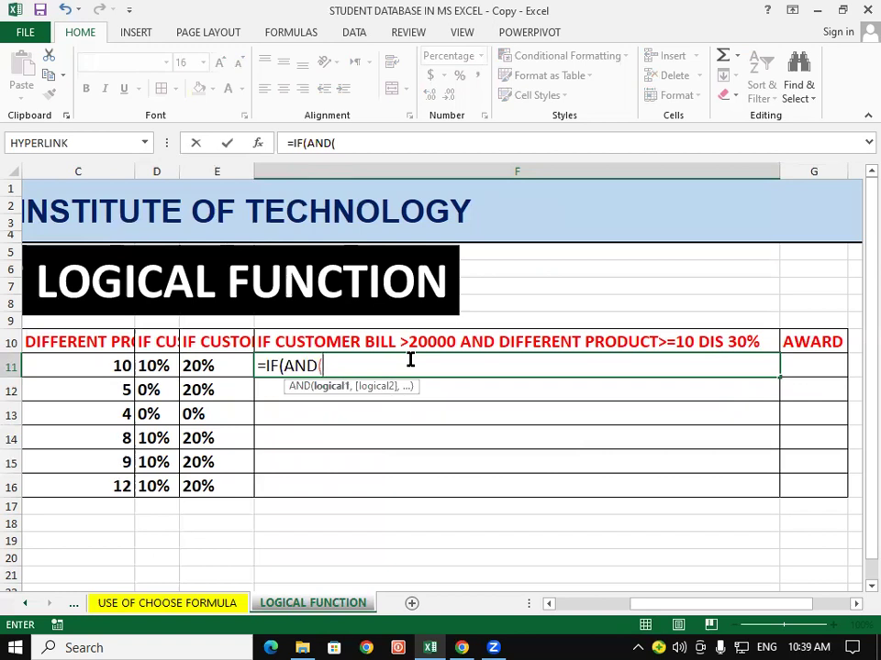
pyautogui.click(548, 603)
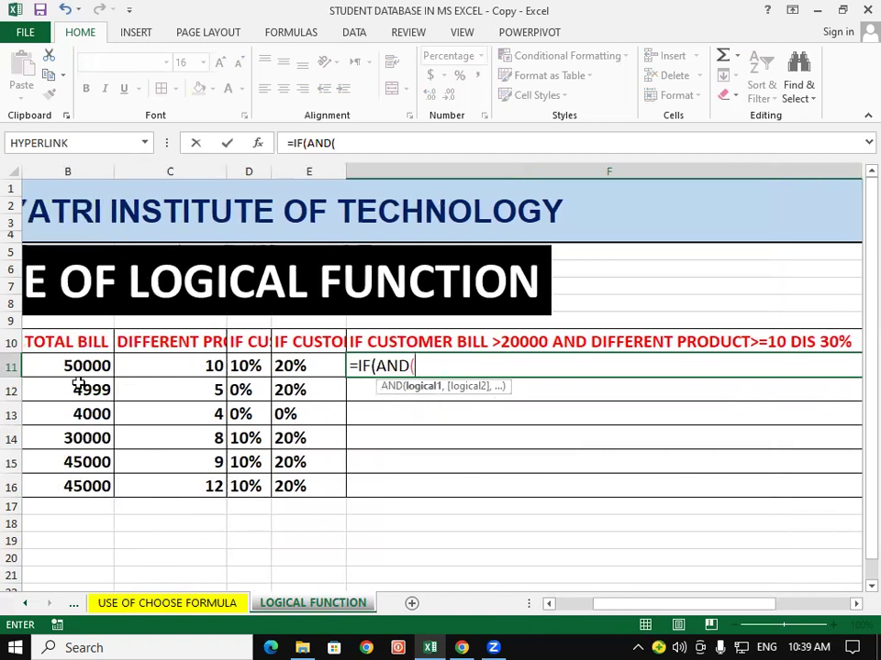
pyautogui.click(70, 360)
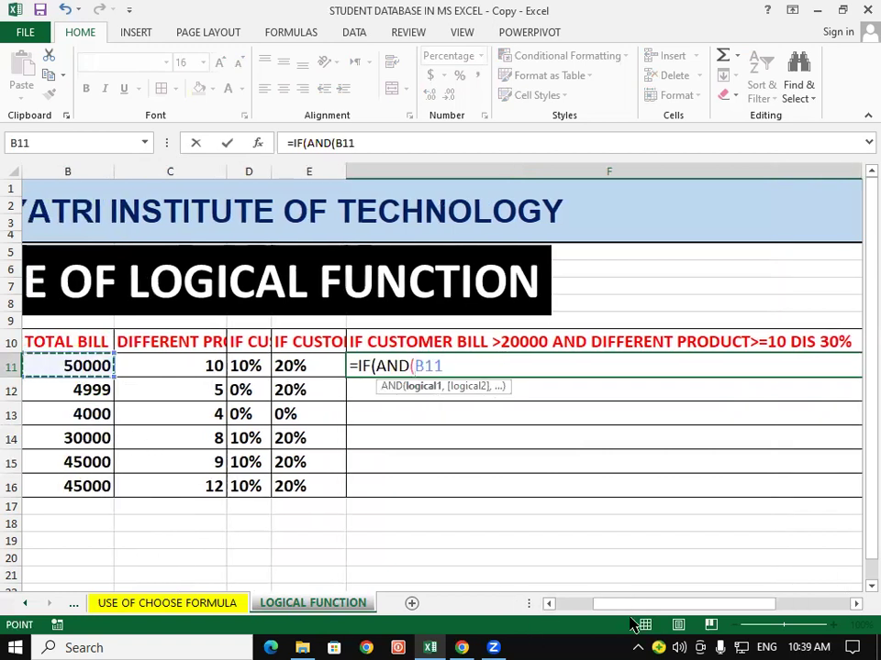
pyautogui.write('>')
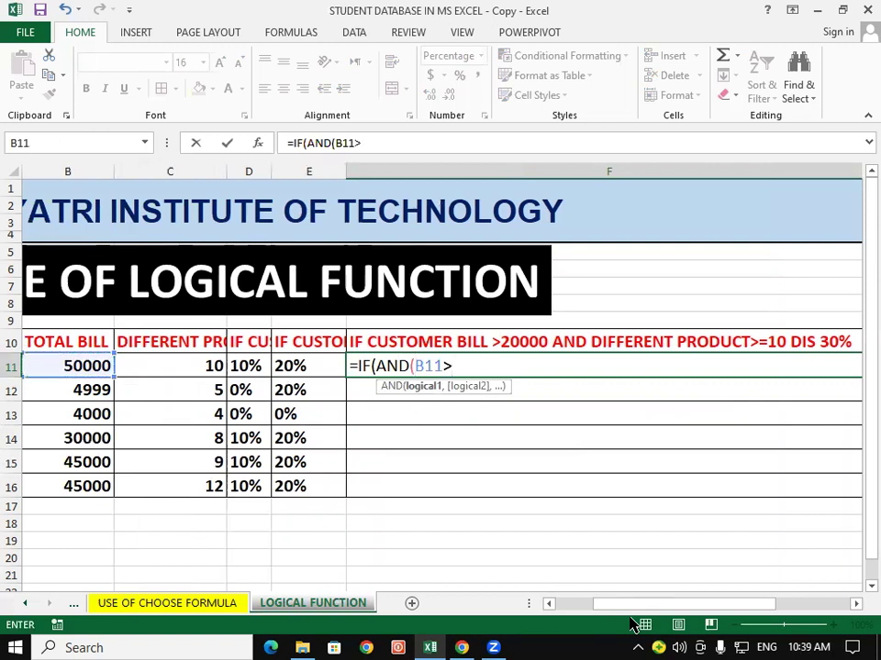
pyautogui.write('20000')
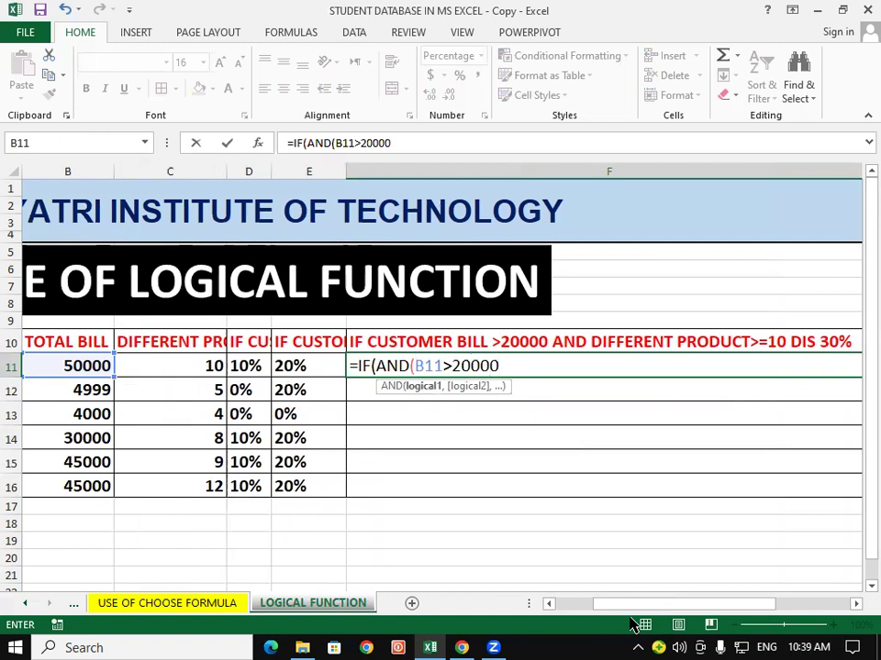
pyautogui.write(',')
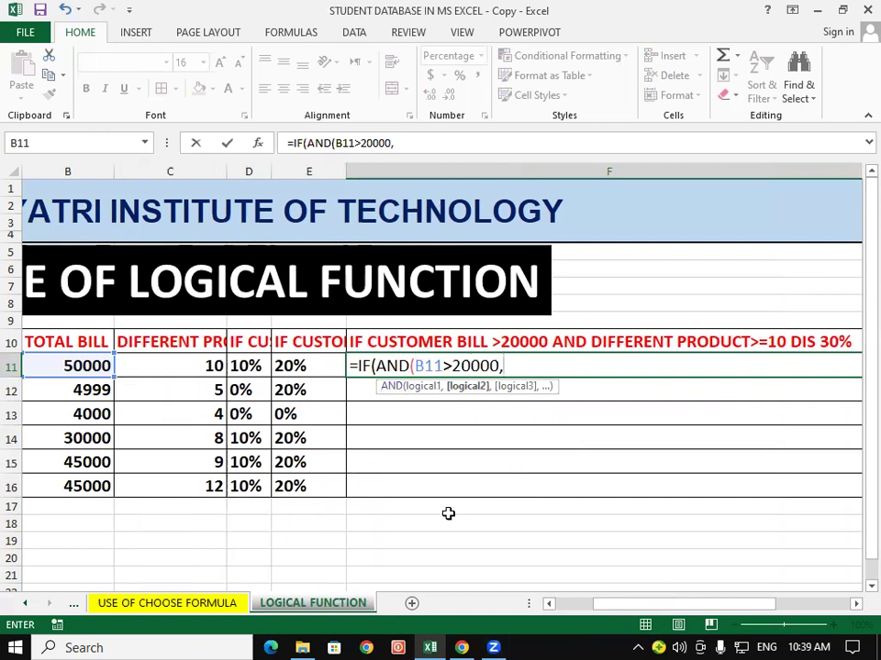
pyautogui.click(178, 366)
pyautogui.write('>=10')
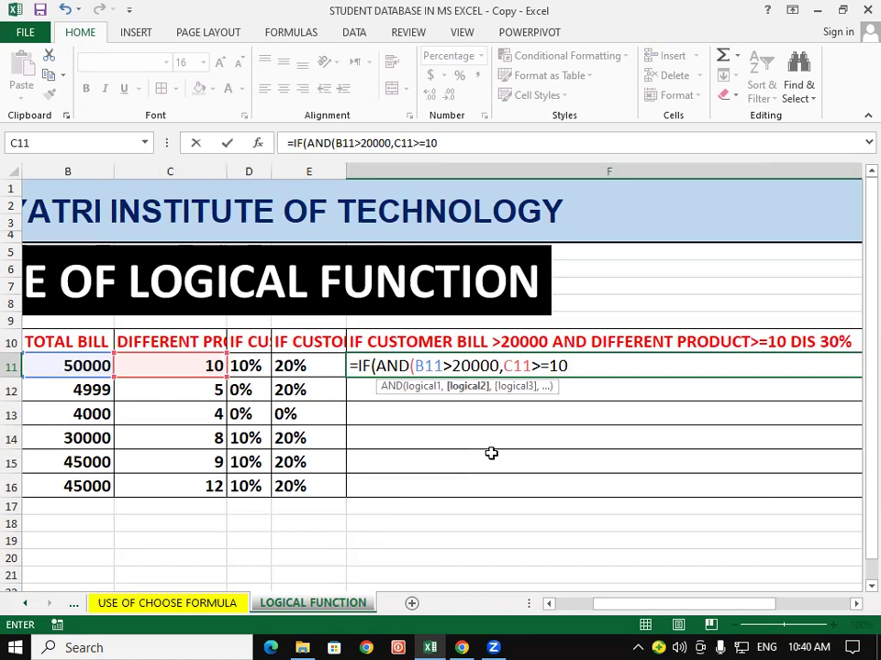
pyautogui.write('),"30')
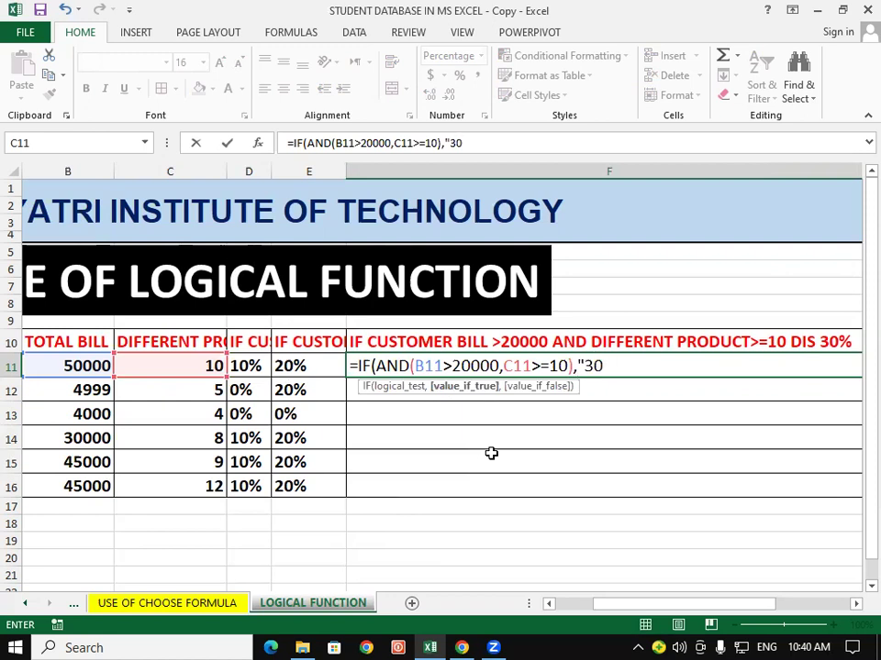
pyautogui.write('%"')
pyautogui.write(',"0%")')
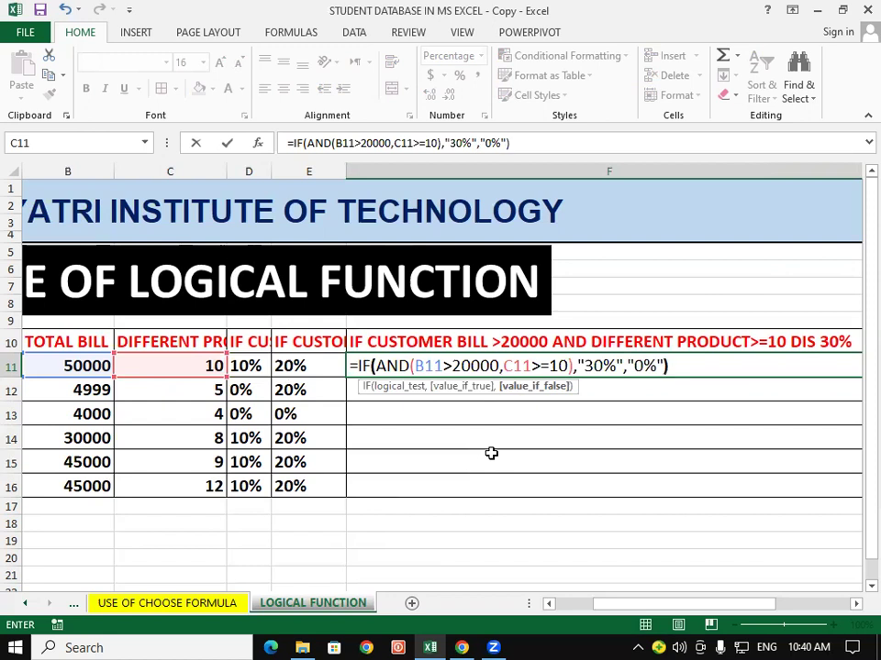
pyautogui.press('Return')
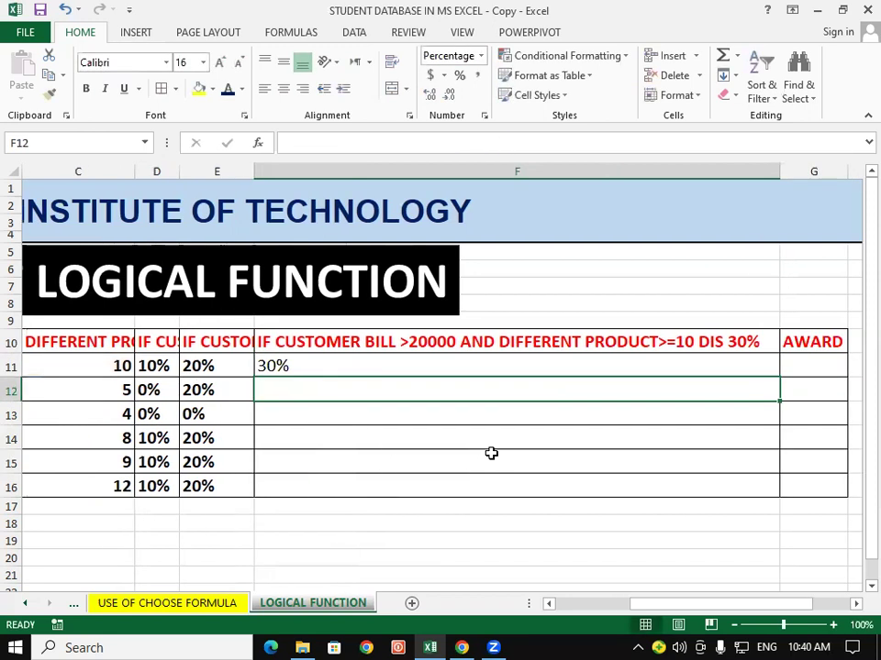
# Copy F11's AND formula down to F16; only the 45000-bill, 12-product customer also gets 30%.
pyautogui.click(549, 604)
pyautogui.click(568, 371)
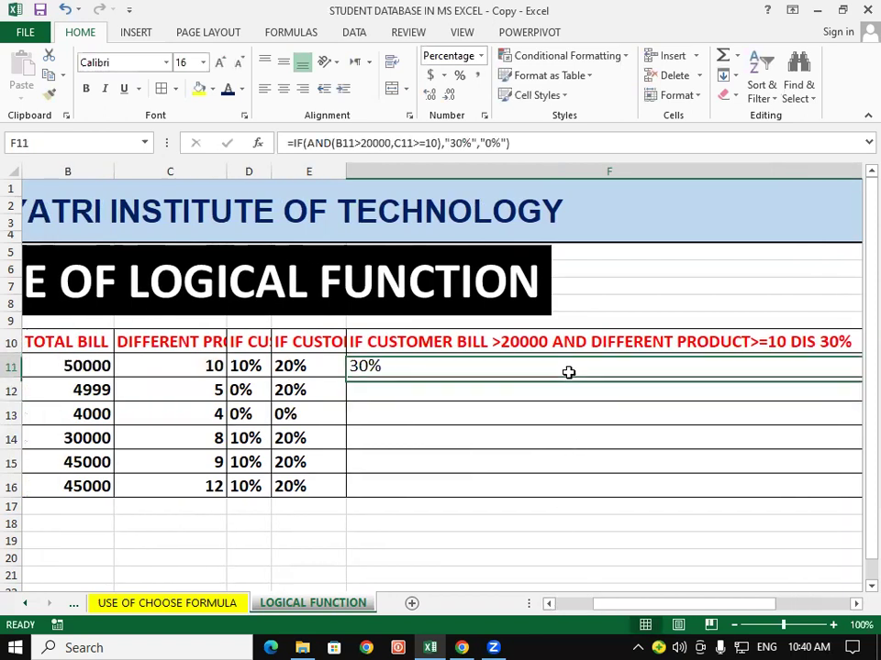
pyautogui.click(854, 605)
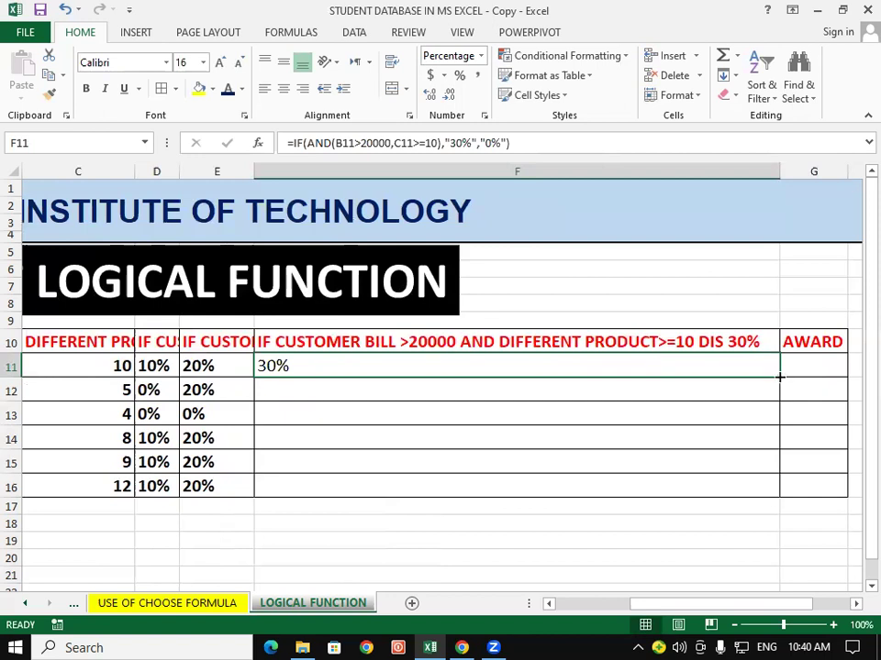
pyautogui.doubleClick(778, 377)
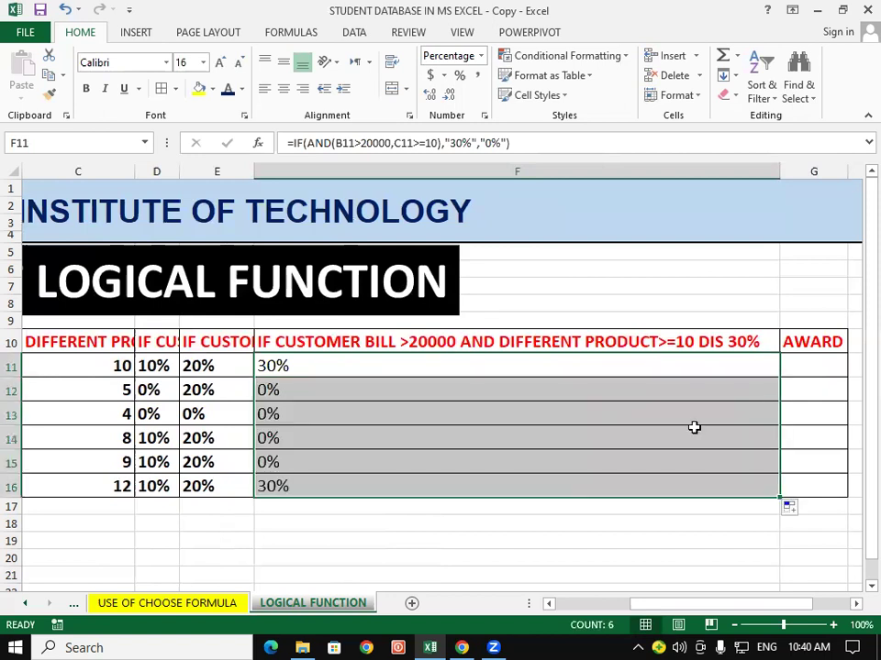
pyautogui.click(488, 525)
pyautogui.click(553, 606)
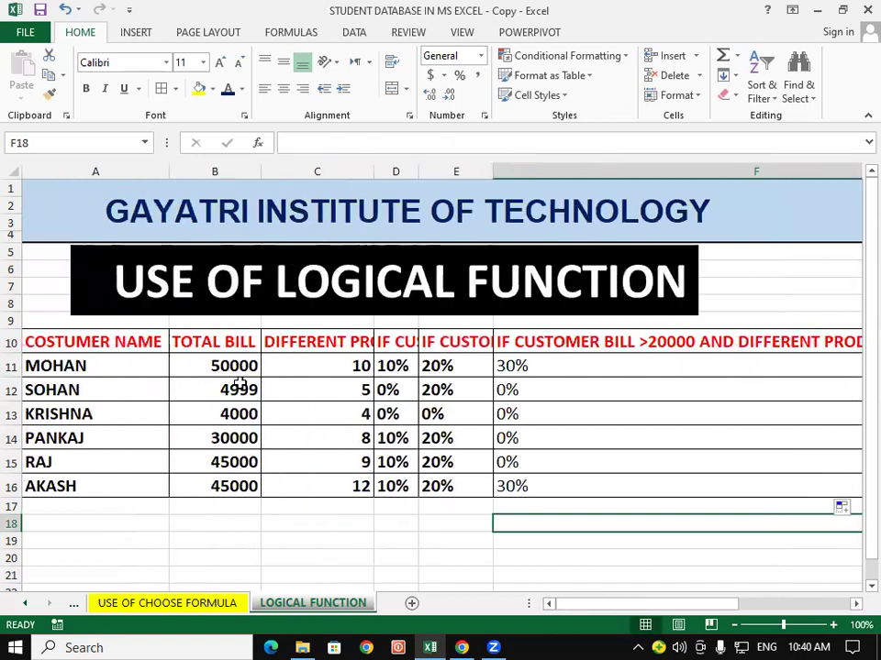
# Review the bills, product counts and discount formulas in rows 11 and 12.
pyautogui.click(240, 386)
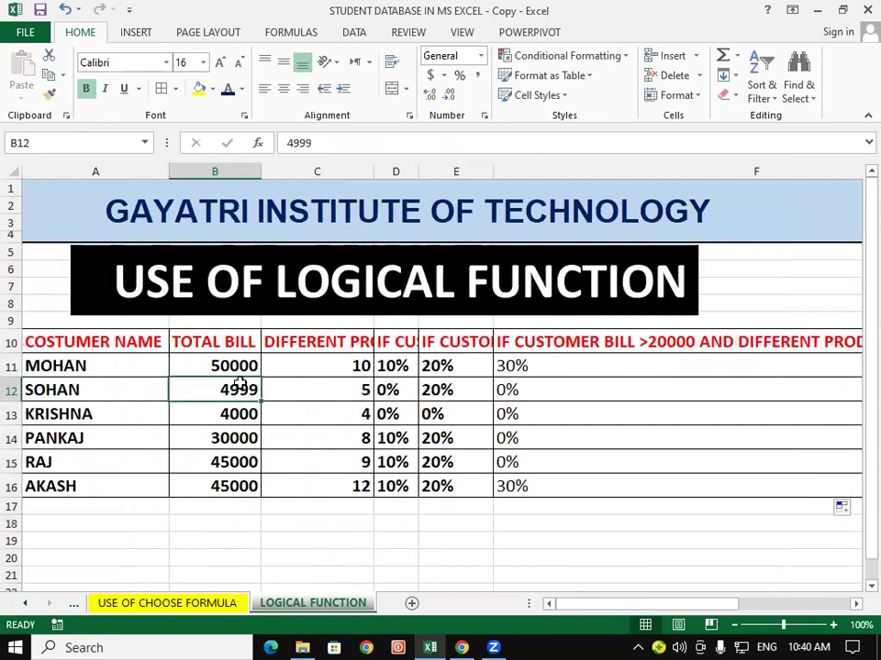
pyautogui.click(346, 389)
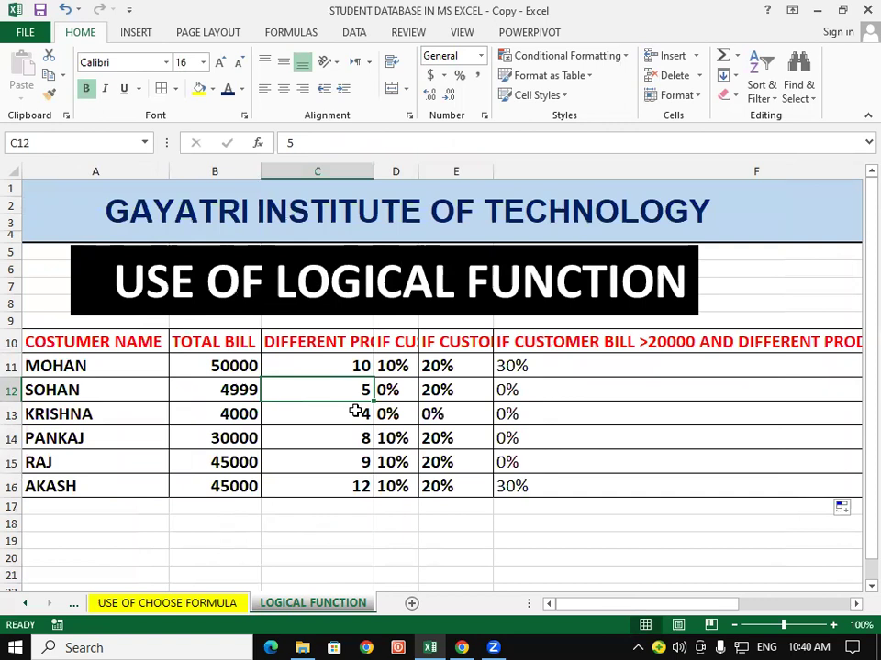
pyautogui.click(561, 383)
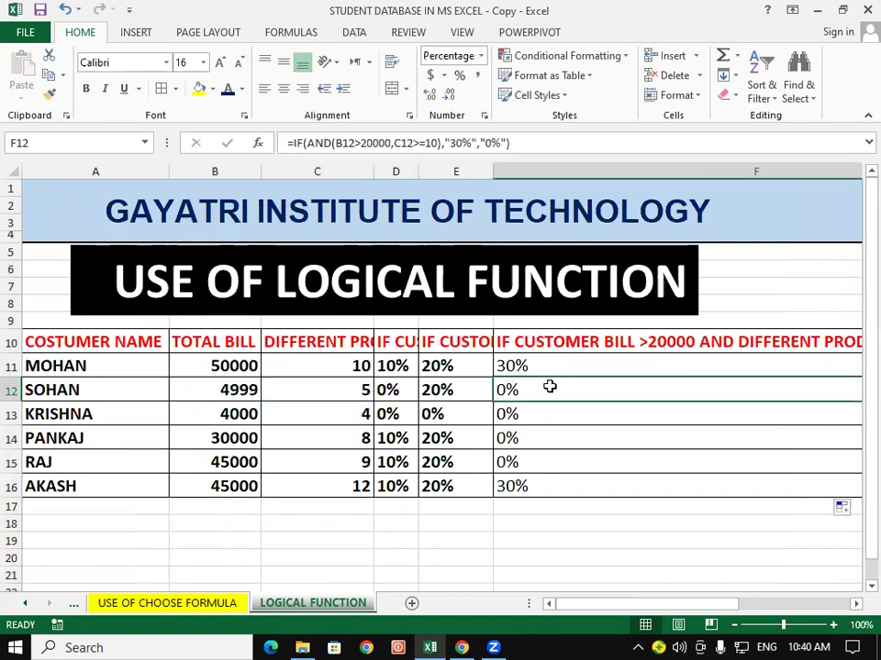
pyautogui.click(530, 366)
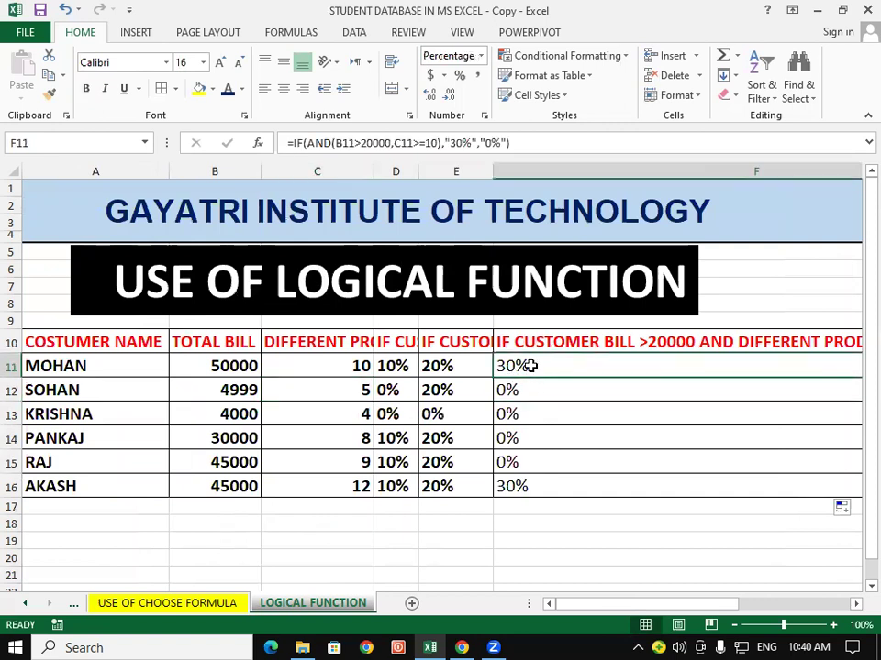
pyautogui.click(185, 365)
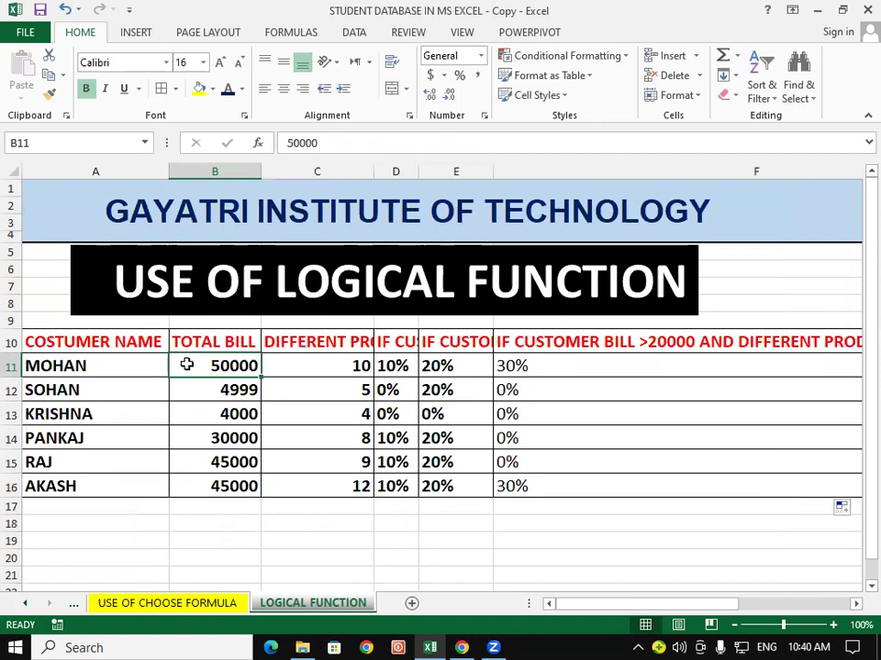
pyautogui.click(286, 367)
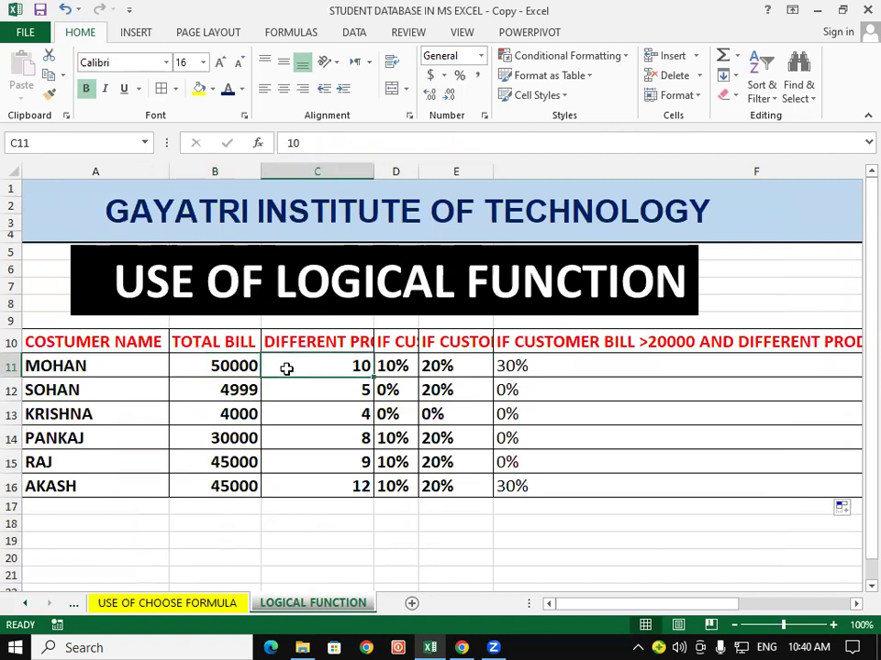
pyautogui.click(543, 358)
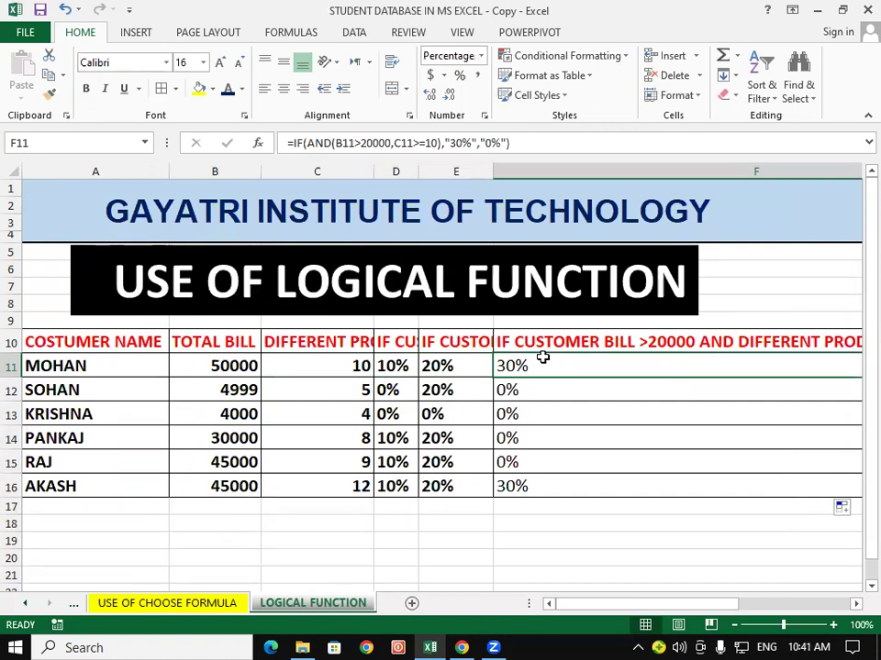
# Narrow column F to fit its percentages, bringing AWARD column G into view.
pyautogui.click(856, 602)
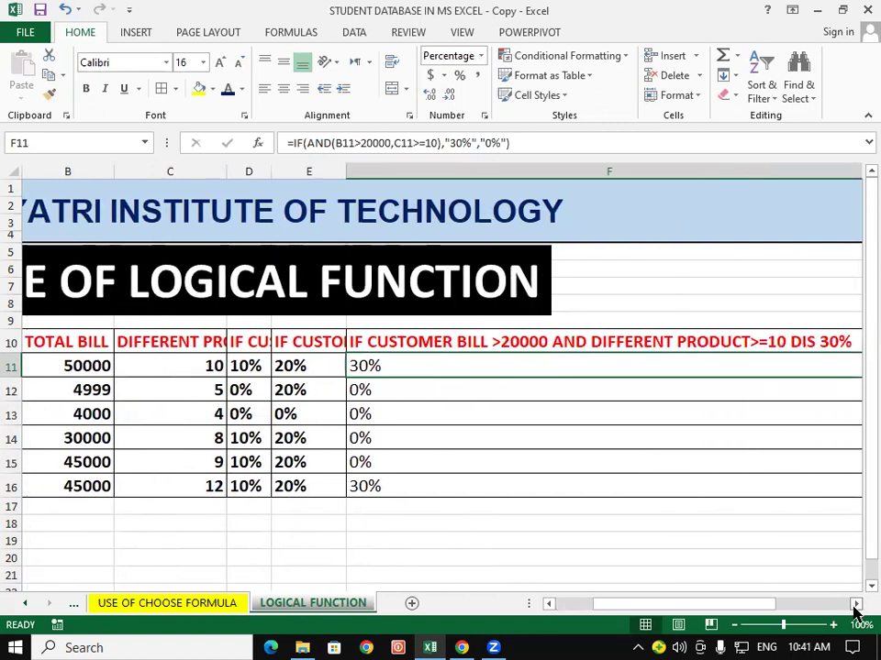
pyautogui.click(856, 603)
pyautogui.moveTo(780, 171)
pyautogui.mouseDown()
pyautogui.moveTo(638, 219)
pyautogui.moveTo(323, 469)
pyautogui.mouseUp()
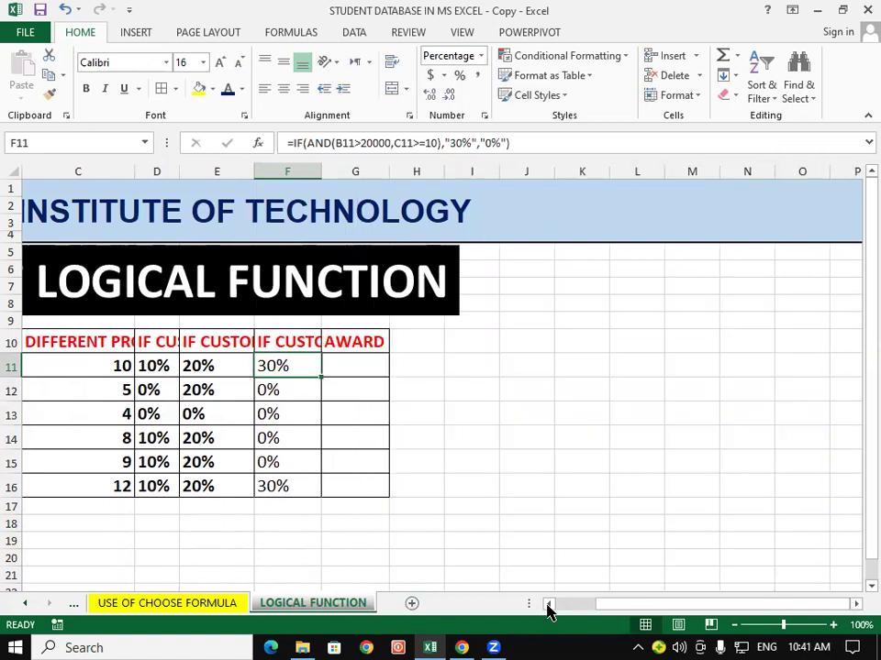
pyautogui.click(549, 605)
pyautogui.click(548, 605)
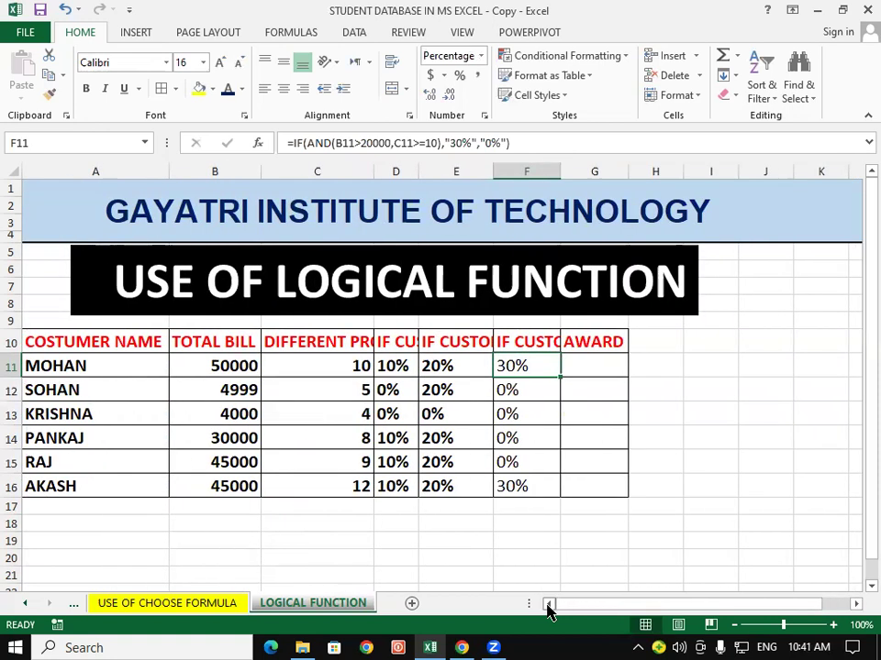
pyautogui.click(715, 489)
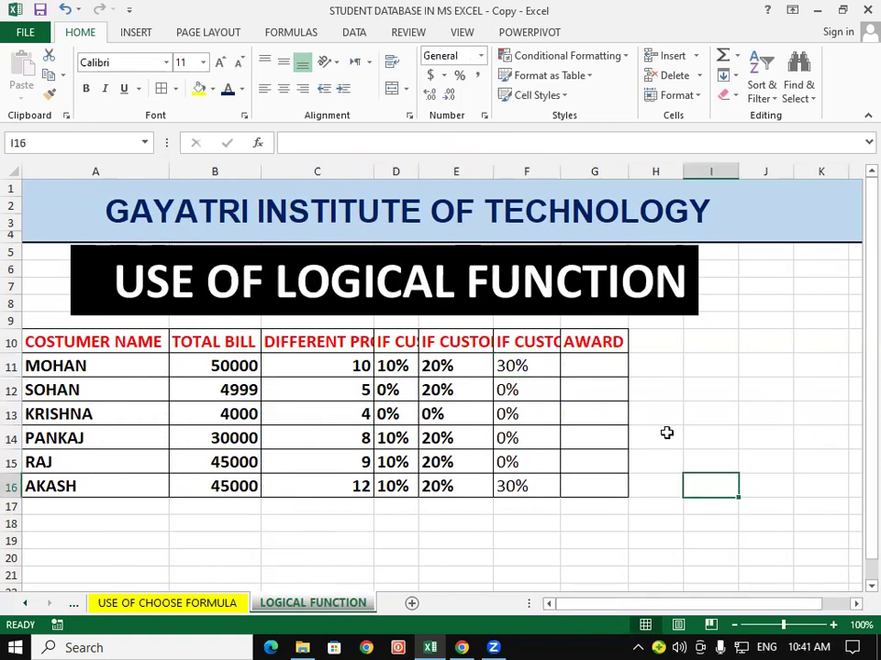
# Select cell G11, the first AWARD cell, to begin its formula.
pyautogui.click(608, 359)
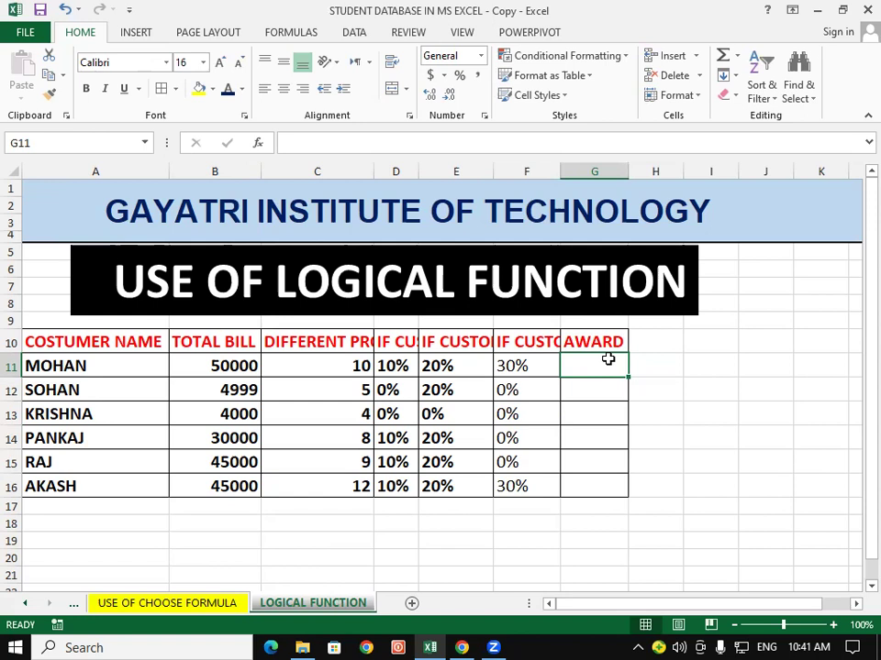
# Enter the start of G11's award formula: =IF(B11>40000,"MOBILE",IF(B11>30000,"CYCLE".
pyautogui.write('=')
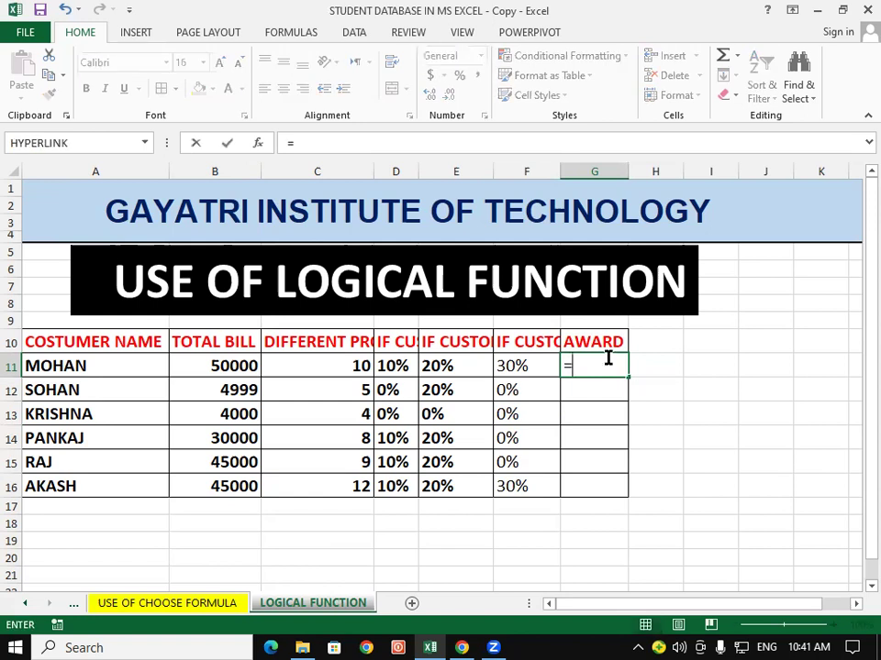
pyautogui.write('IF(')
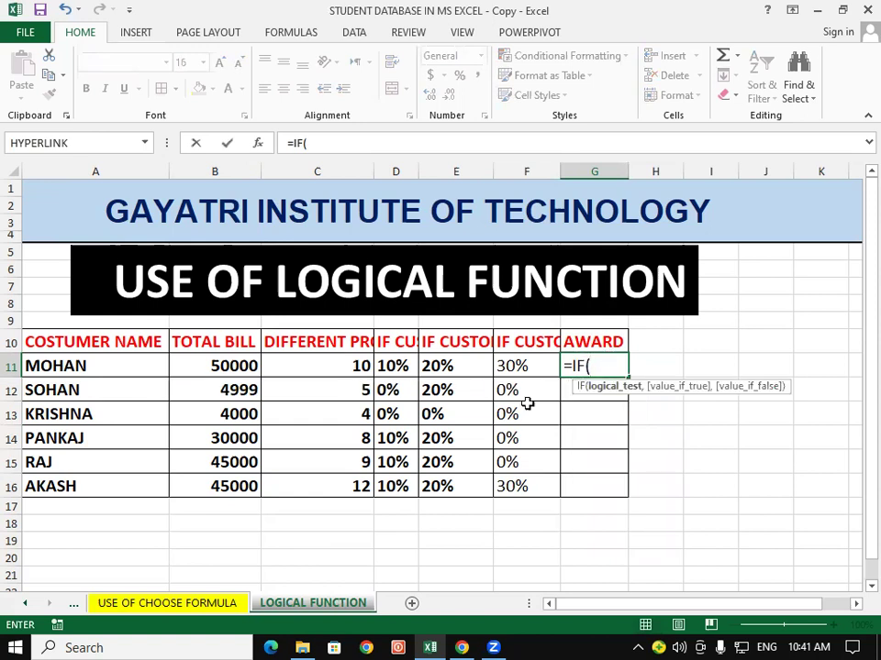
pyautogui.click(235, 367)
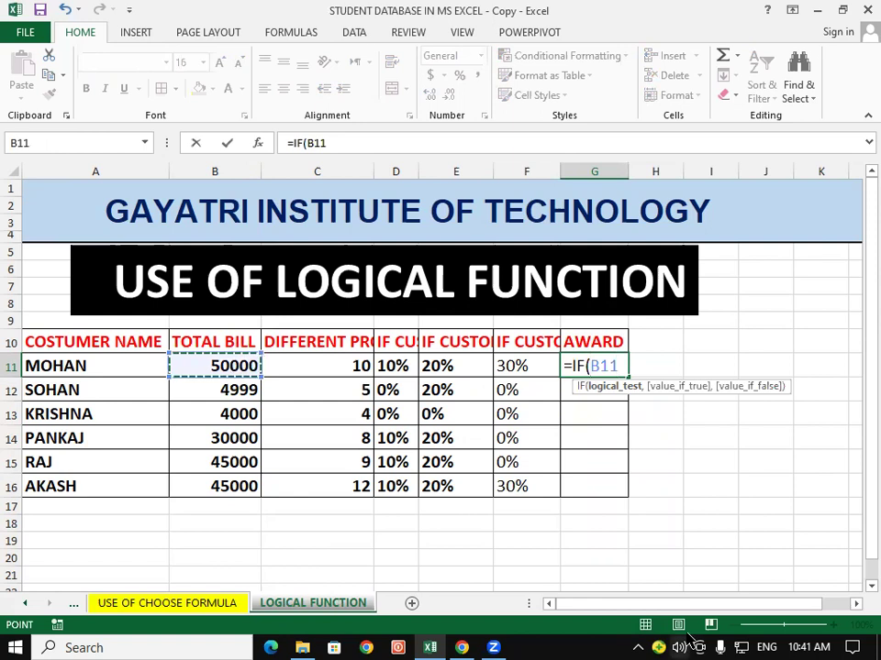
pyautogui.write('>40000')
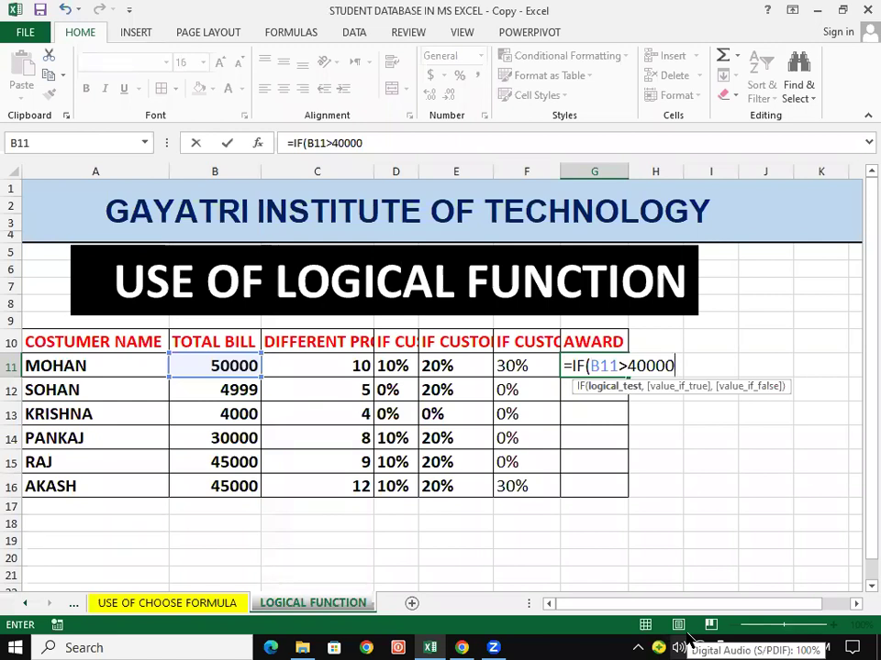
pyautogui.write(',"')
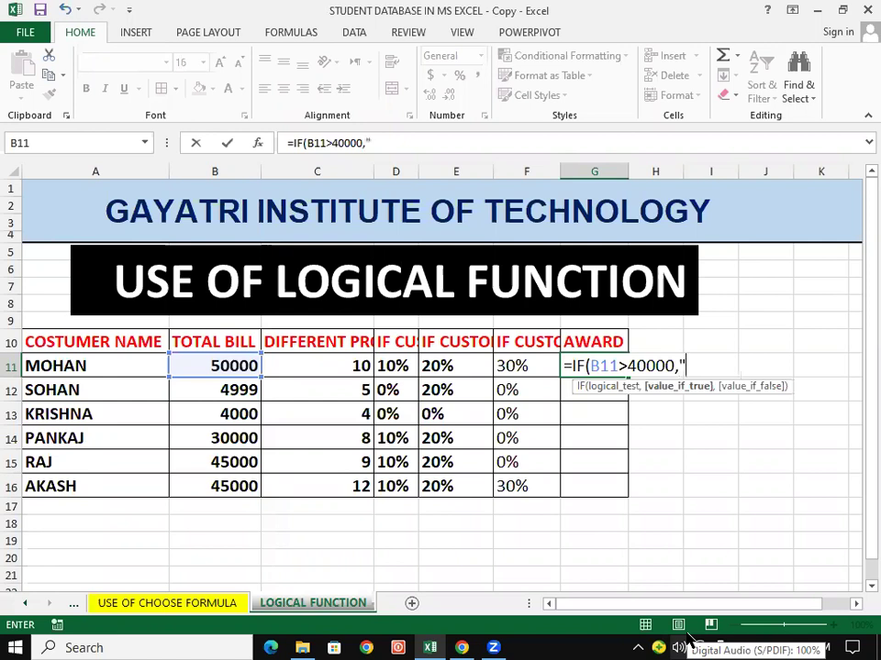
pyautogui.write('MOBILE')
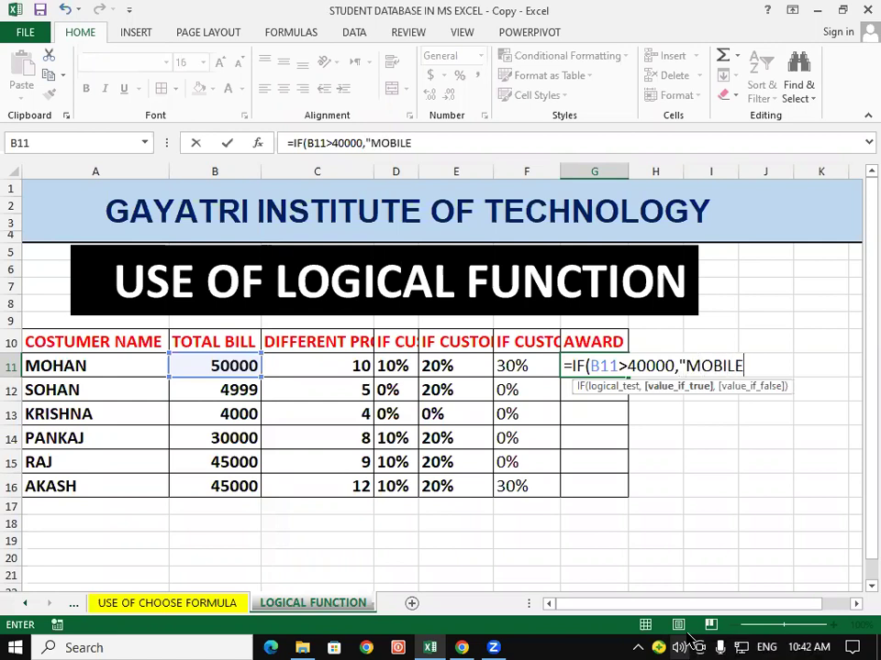
pyautogui.write('"')
pyautogui.write(',IF')
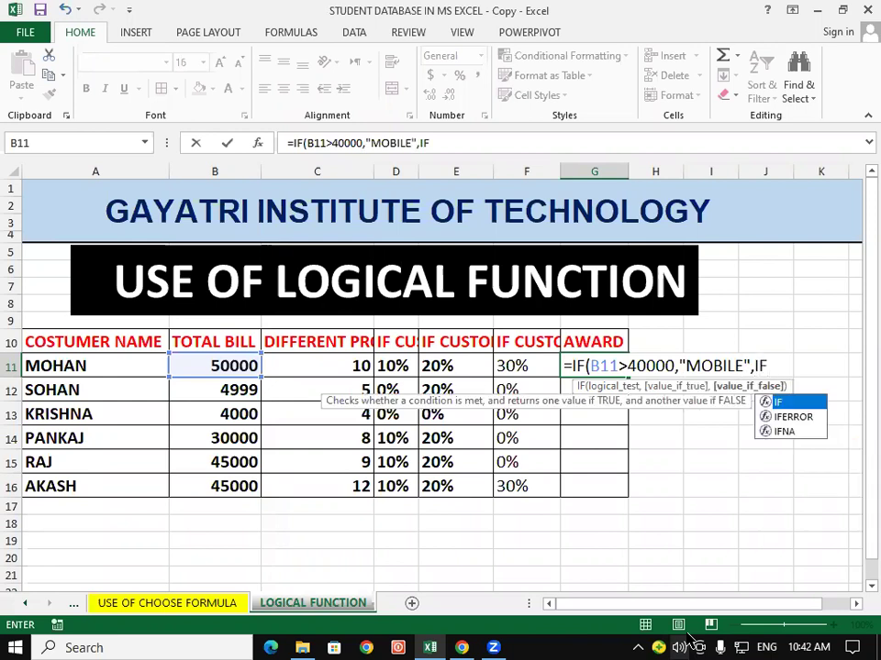
pyautogui.write('(')
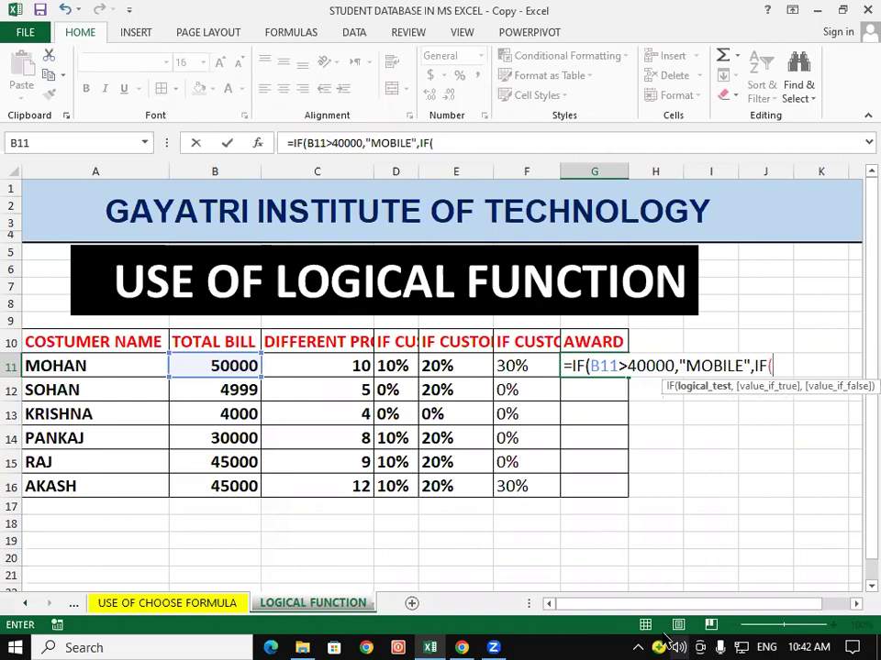
pyautogui.click(223, 365)
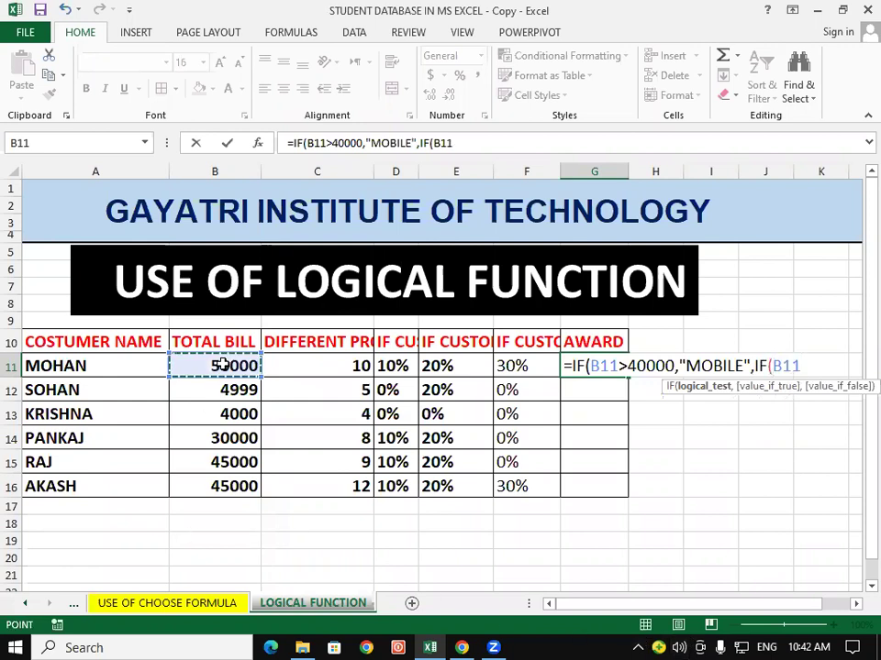
pyautogui.write('>')
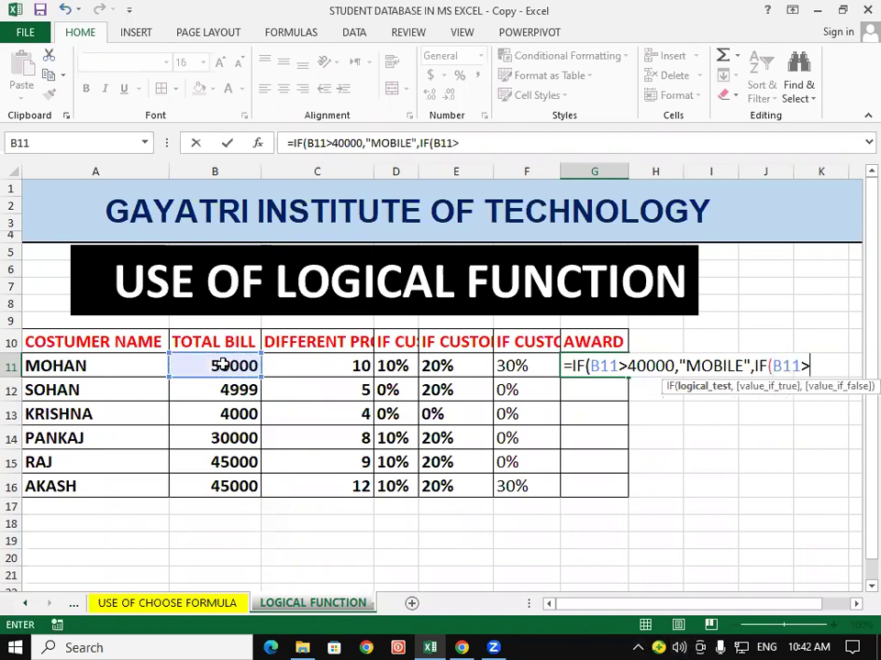
pyautogui.write('30000')
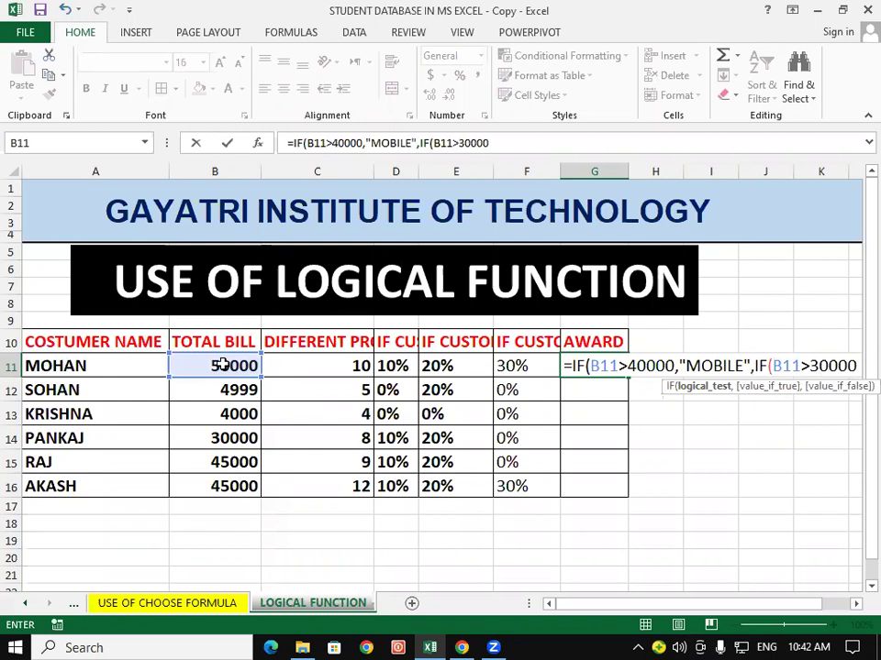
pyautogui.write(',')
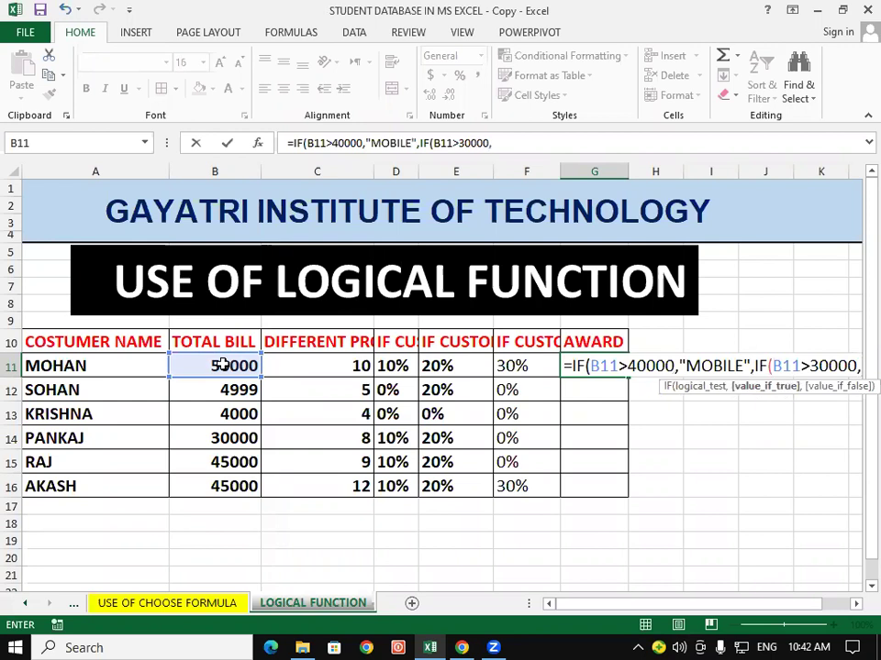
pyautogui.write('"CYCLE"')
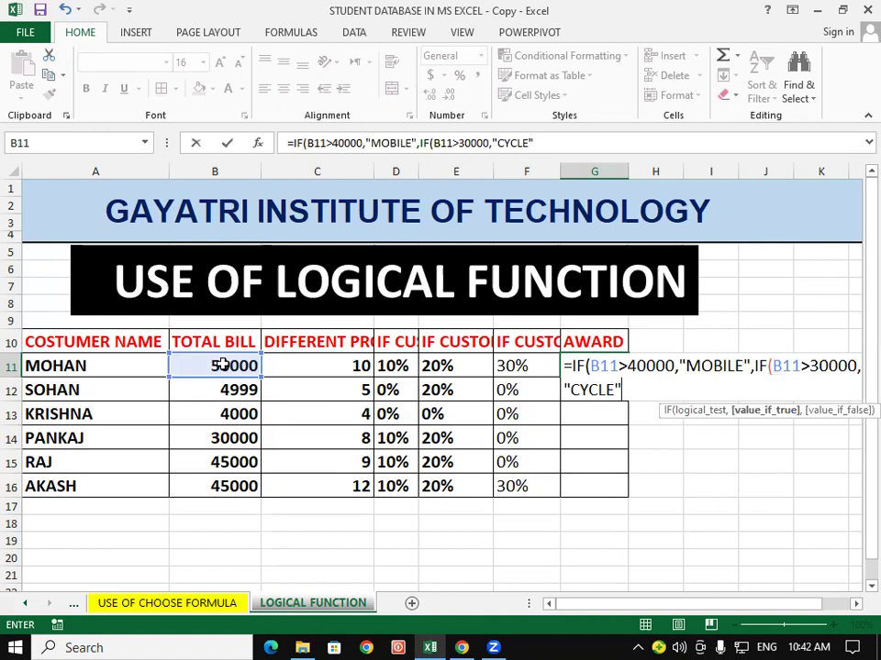
# Complete G11 with IF(B11>20000,"MEDAL","NO AWARD"), correcting the AWRD typo, so it shows MOBILE.
pyautogui.write(',IF')
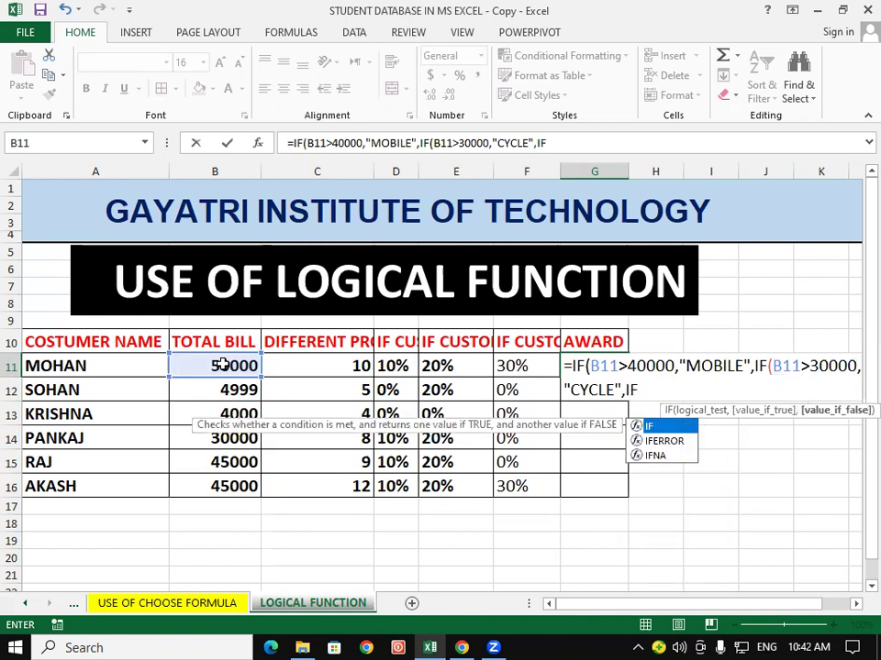
pyautogui.write('(')
pyautogui.click(222, 364)
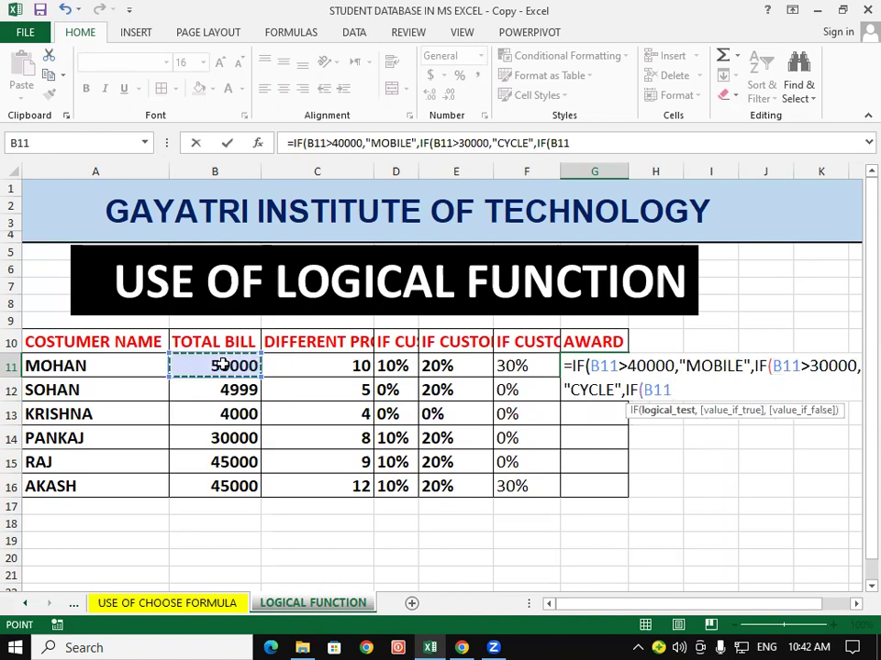
pyautogui.write('>')
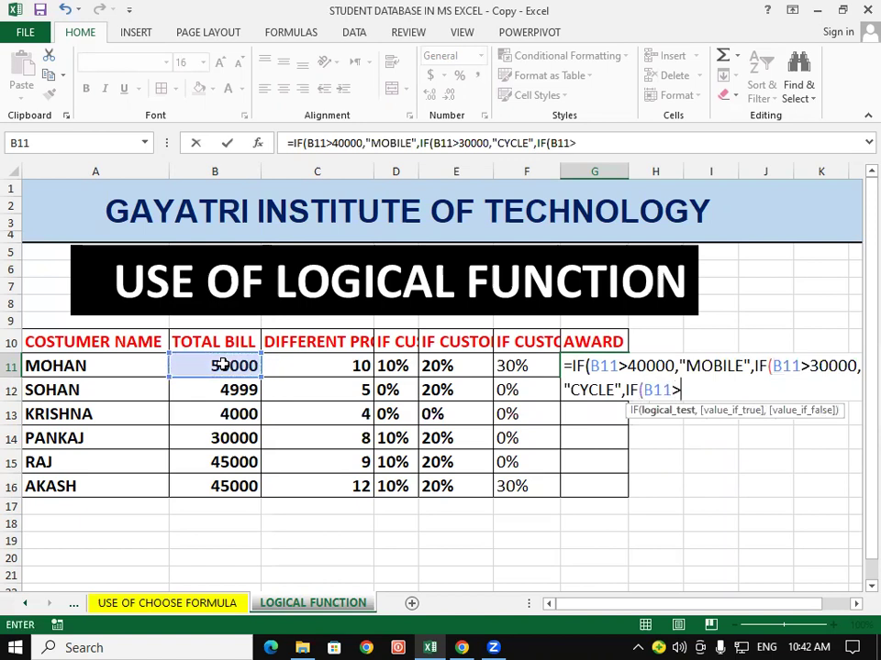
pyautogui.write('2000')
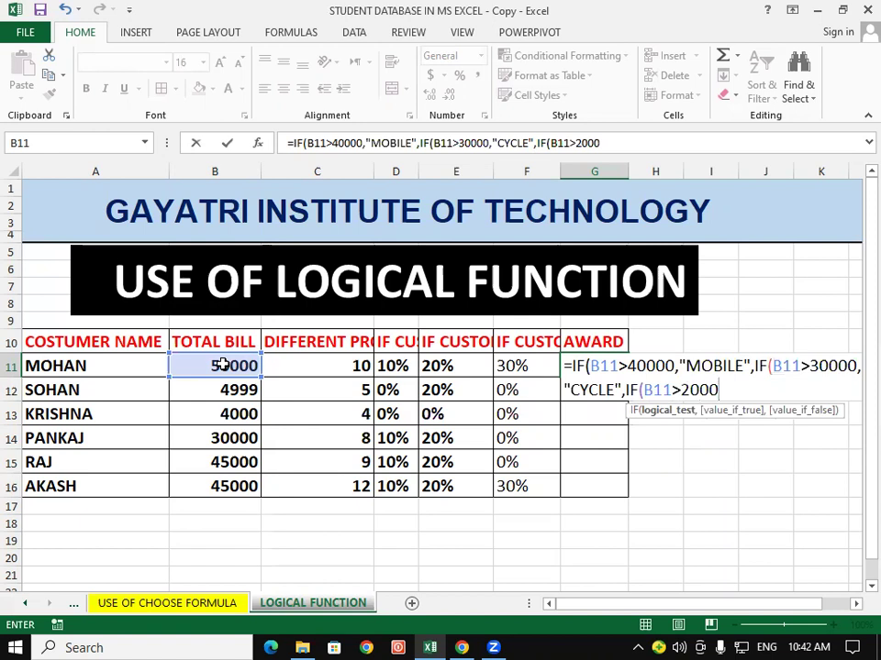
pyautogui.write('0')
pyautogui.write(',"')
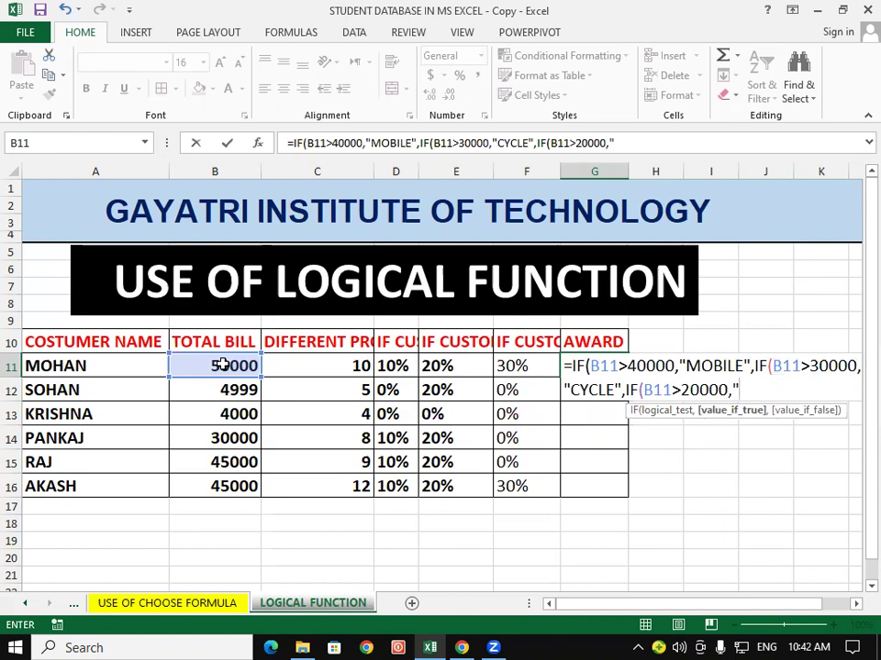
pyautogui.write('ME')
pyautogui.write('DAL"')
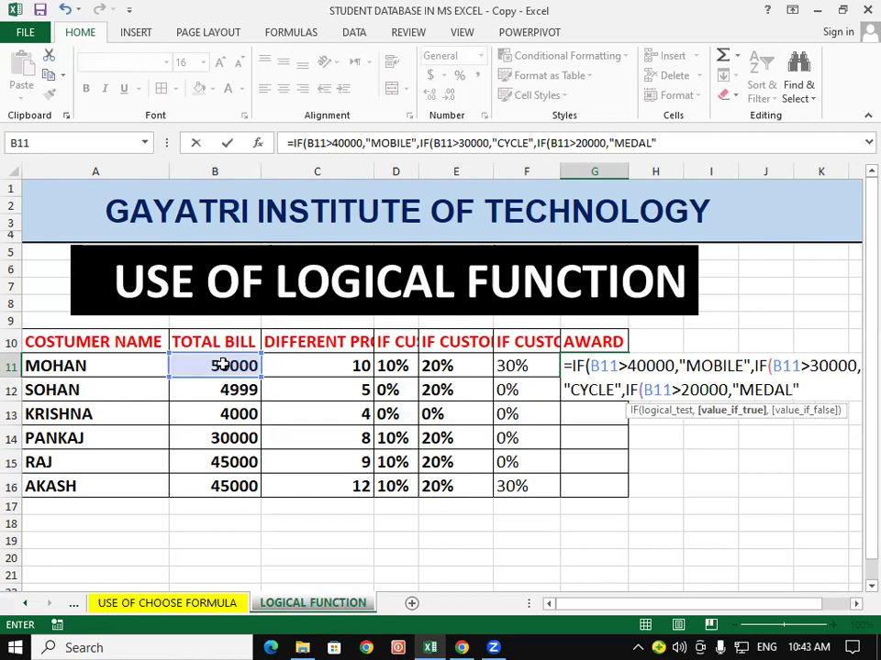
pyautogui.write(',"NO AWRD"')
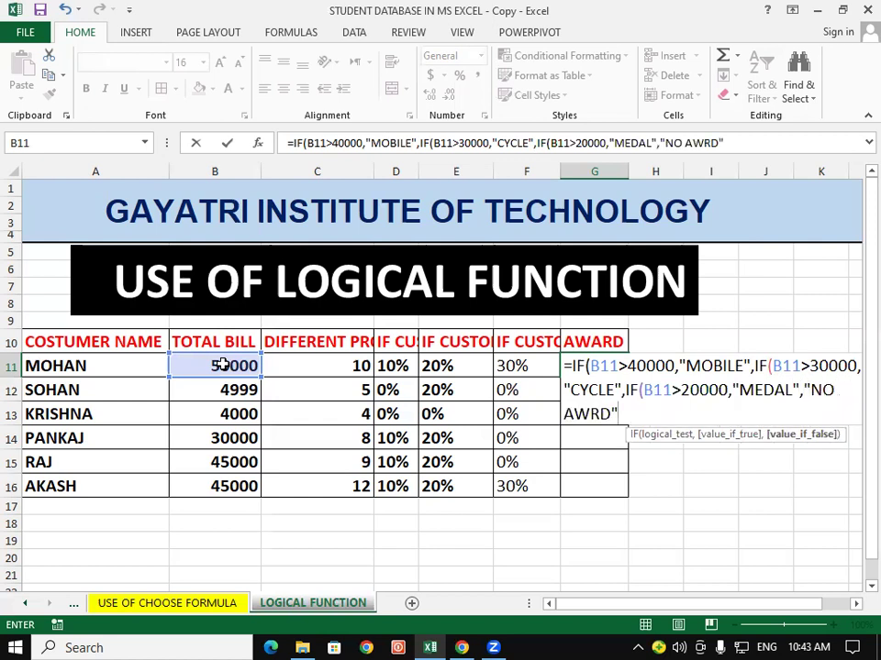
pyautogui.press('BackSpace')
pyautogui.press('BackSpace')
pyautogui.press('BackSpace')
pyautogui.write('ARD")))')
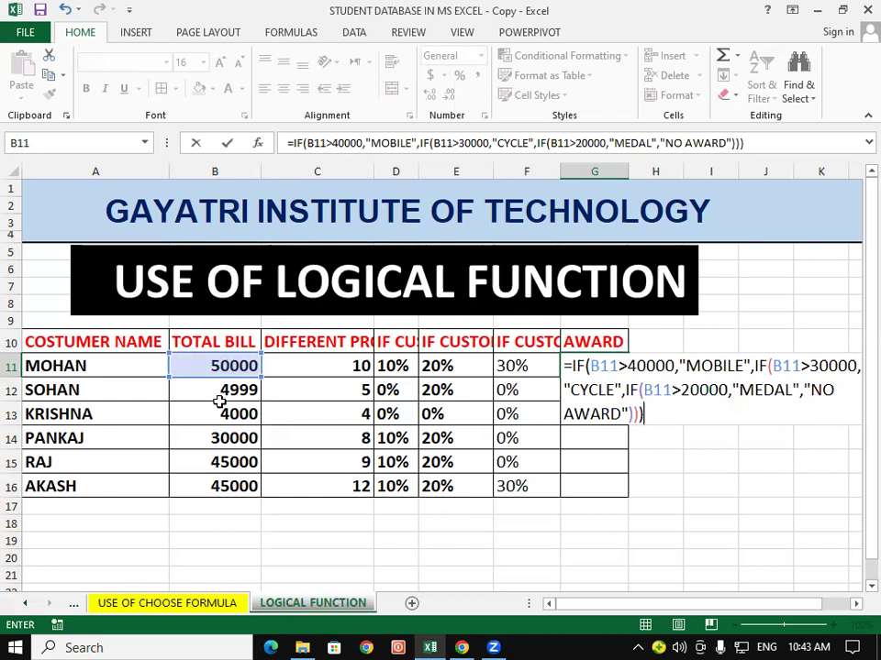
pyautogui.press('Return')
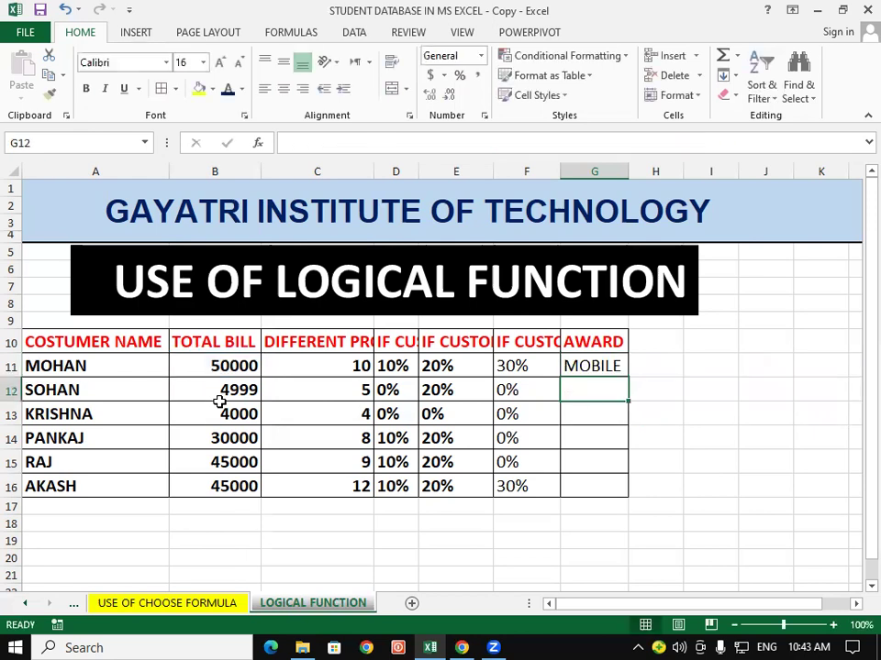
# Copy the G11 award formula down through G16.
pyautogui.click(612, 363)
pyautogui.doubleClick(628, 377)
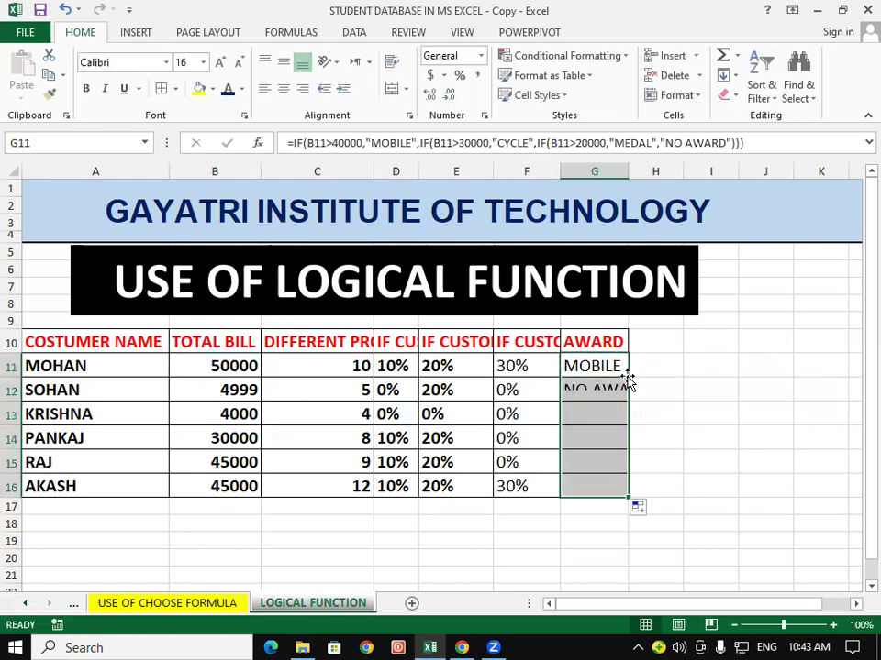
pyautogui.click(709, 409)
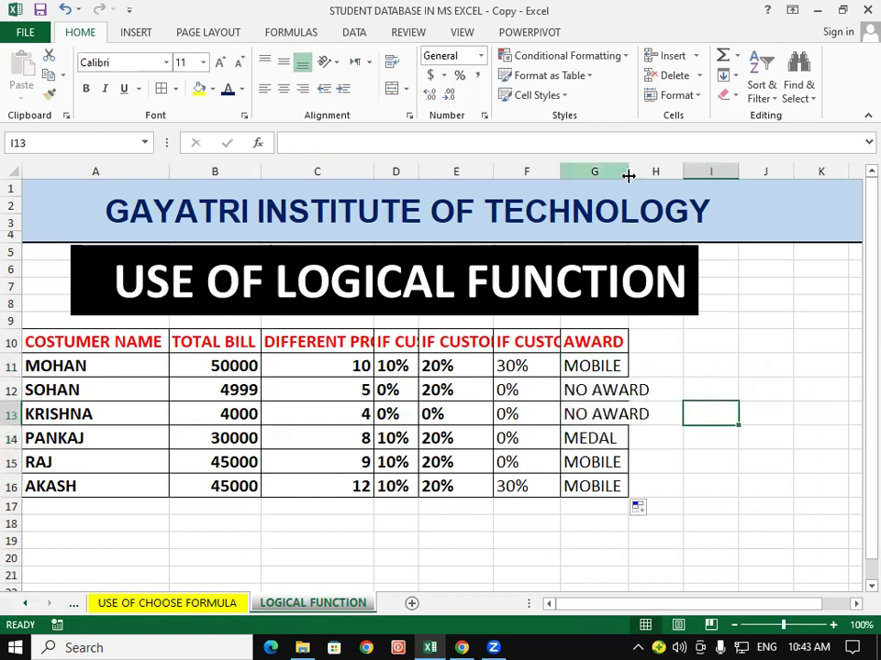
# Widen column G so NO AWARD fits, then check the formula in G14.
pyautogui.moveTo(629, 167); pyautogui.dragTo(654, 167)
pyautogui.click(678, 539)
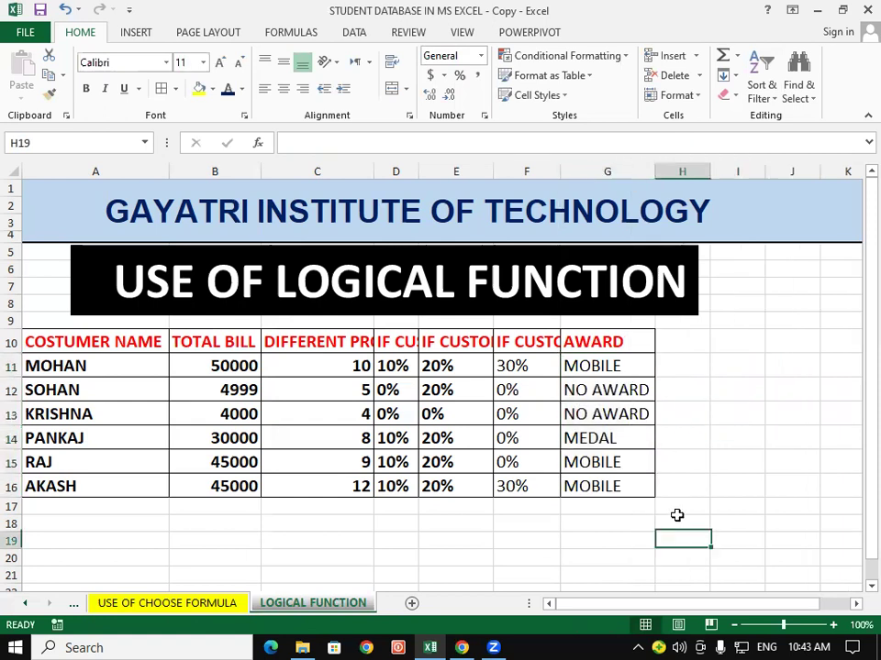
pyautogui.click(612, 438)
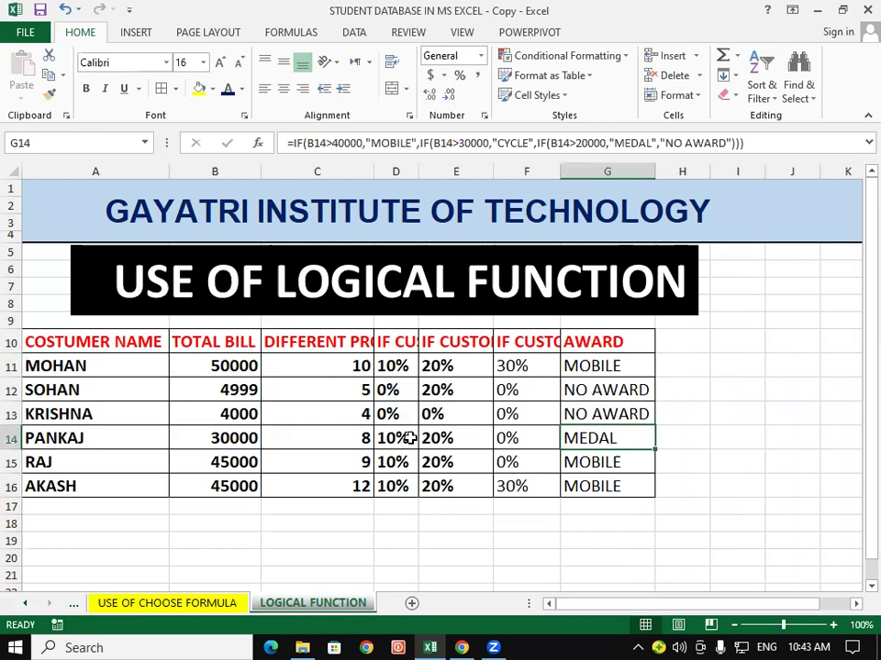
pyautogui.click(201, 439)
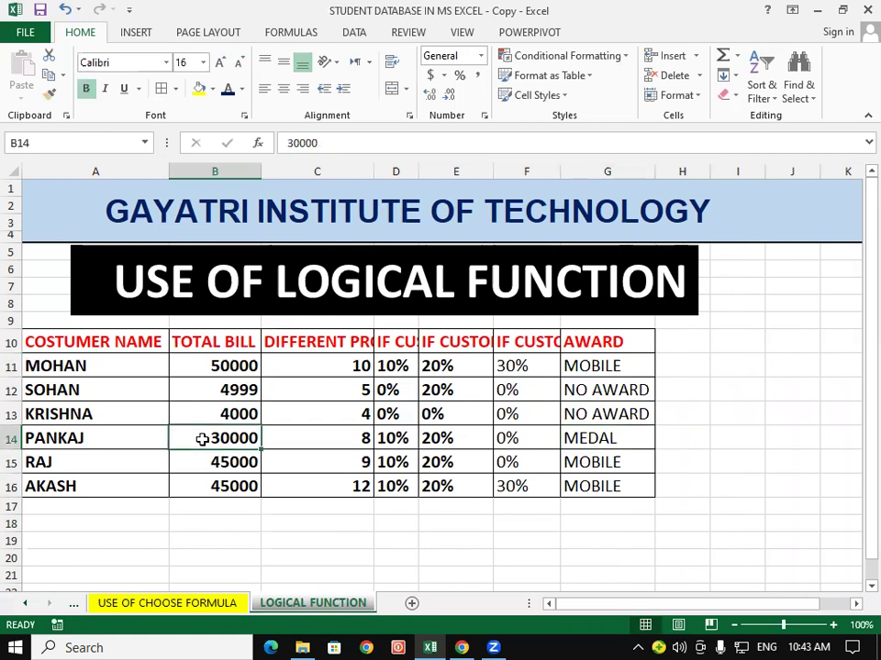
pyautogui.click(585, 439)
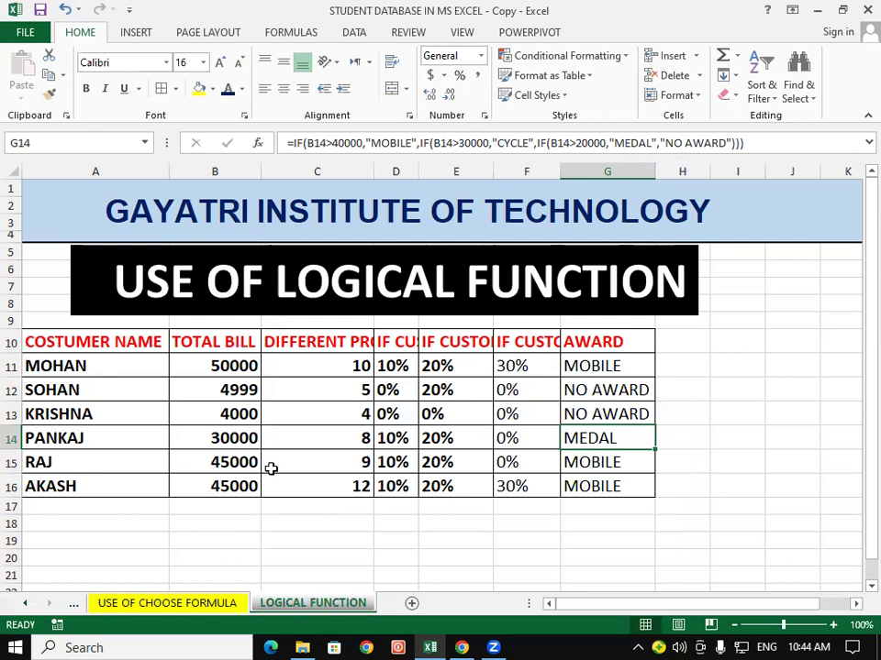
pyautogui.click(598, 469)
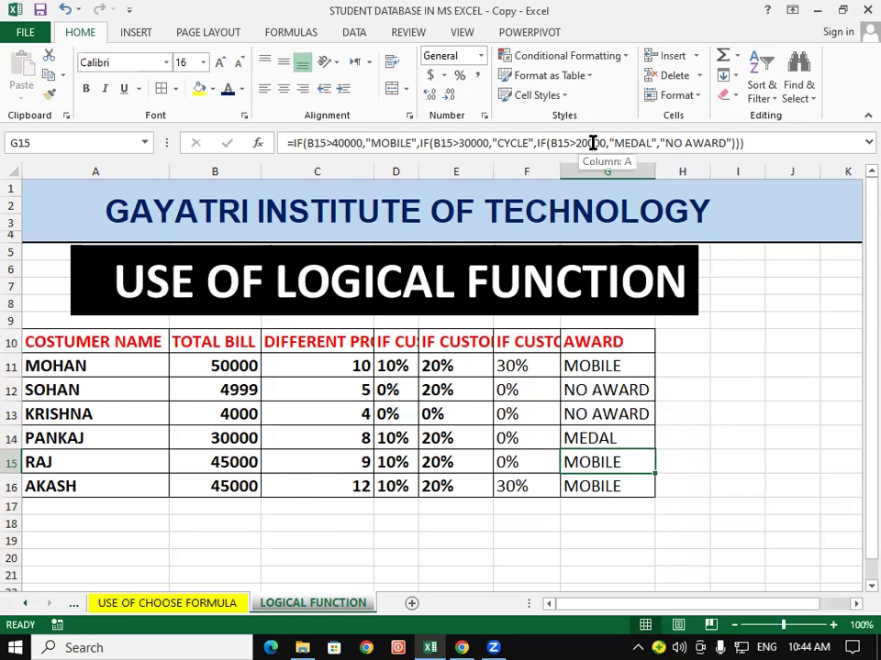
pyautogui.click(237, 433)
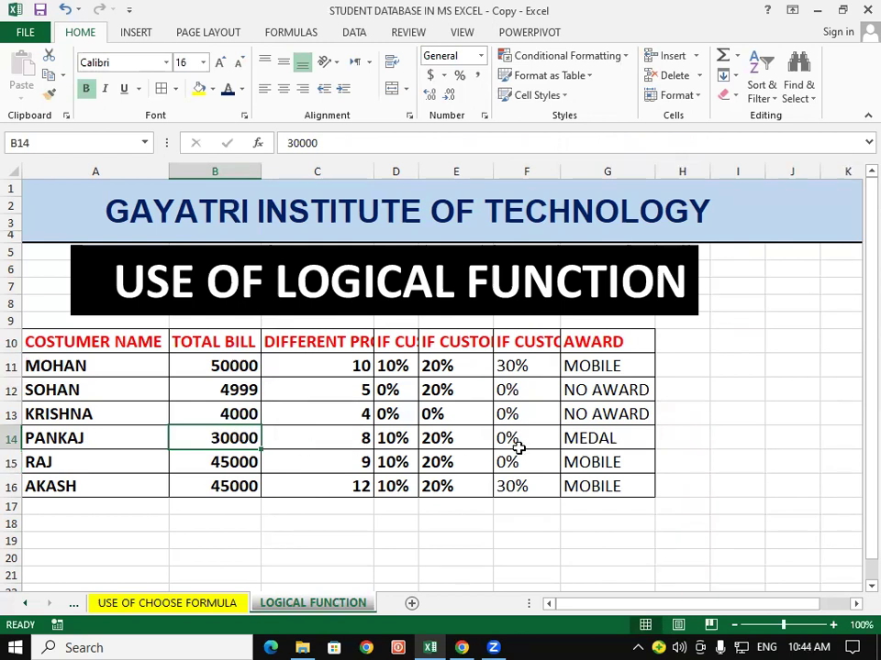
pyautogui.click(586, 441)
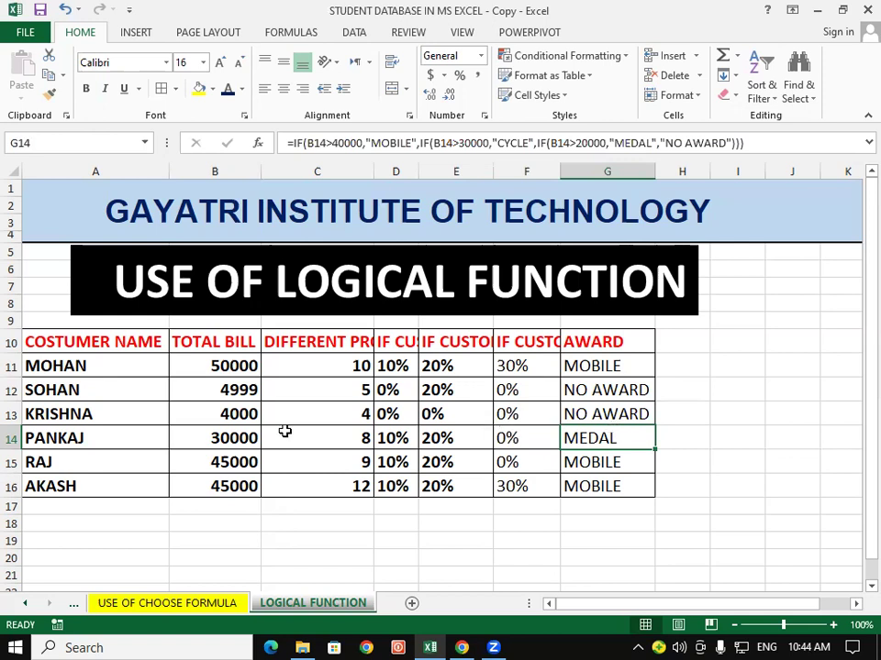
# Change the total bill in B14 from 30000 to 30001 so G14 shows CYCLE.
pyautogui.click(253, 437)
pyautogui.doubleClick(253, 436)
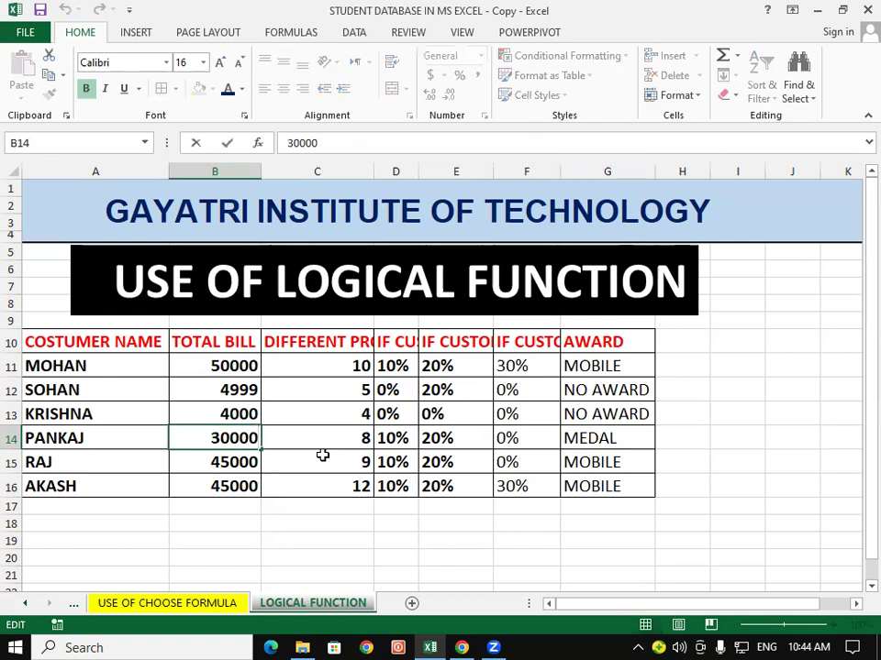
pyautogui.press('BackSpace')
pyautogui.write('1')
pyautogui.click(375, 562)
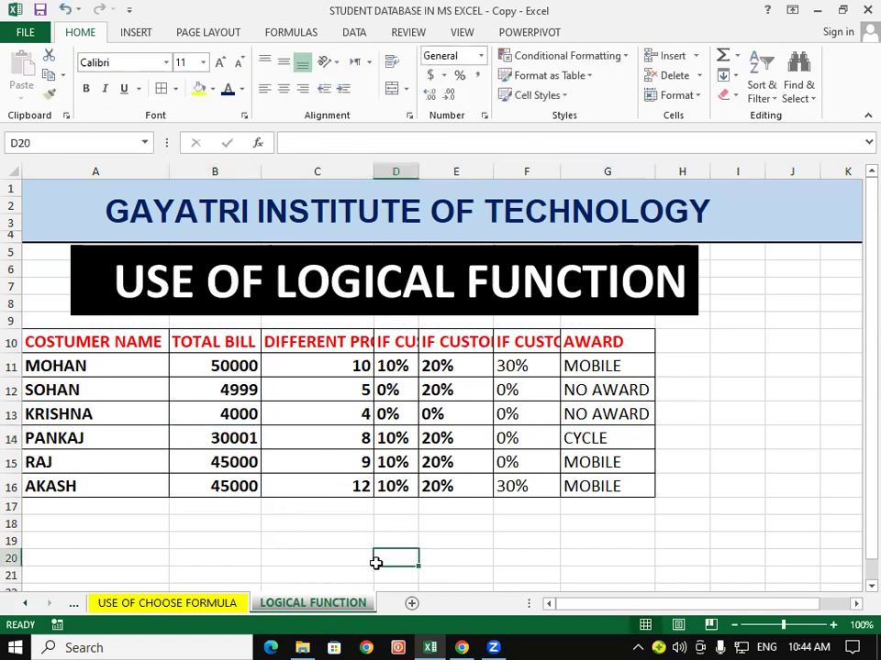